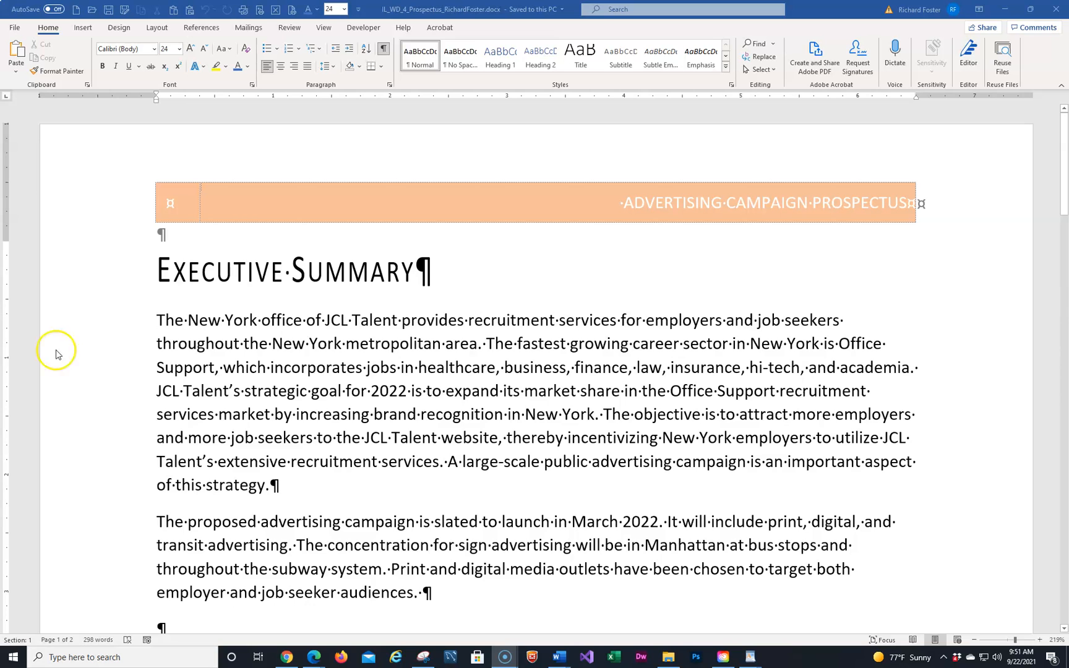
Scroll to the Projected Budget table on page 2 and place the cursor in its Venue header cell
scroll(276, 309, down, 10)
scroll(277, 312, down, 5)
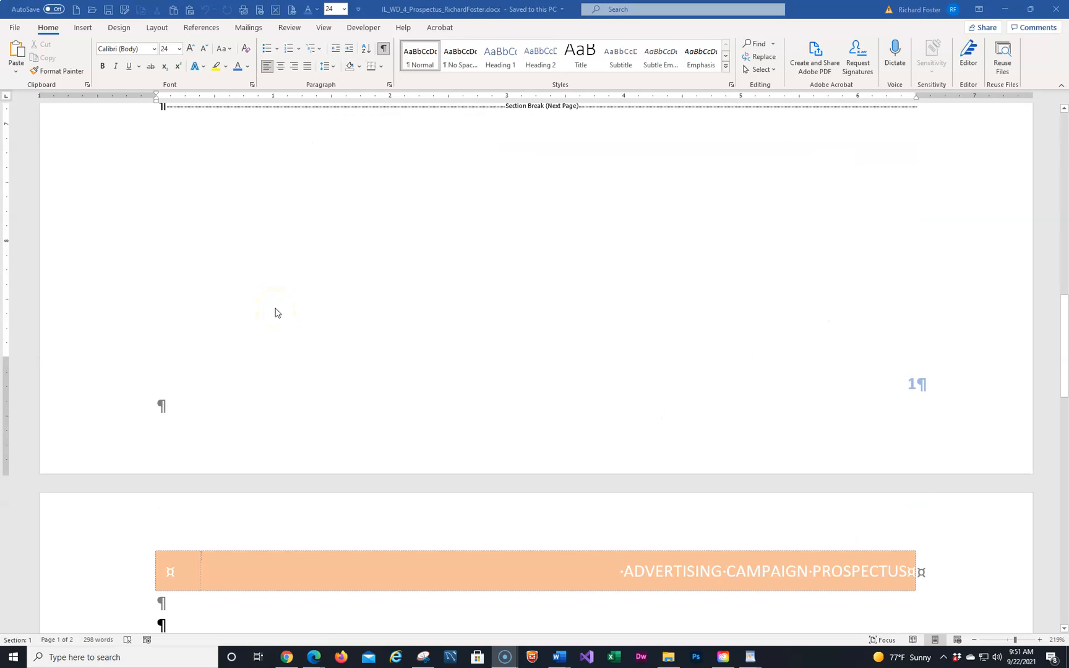
scroll(276, 313, down, 4)
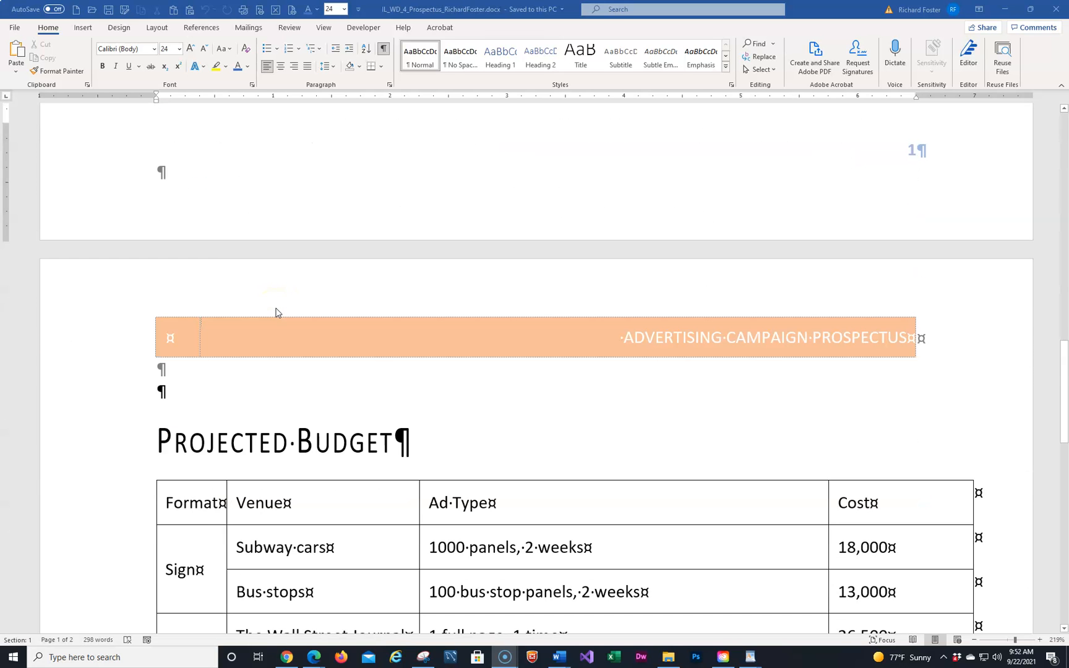
scroll(279, 310, down, 3)
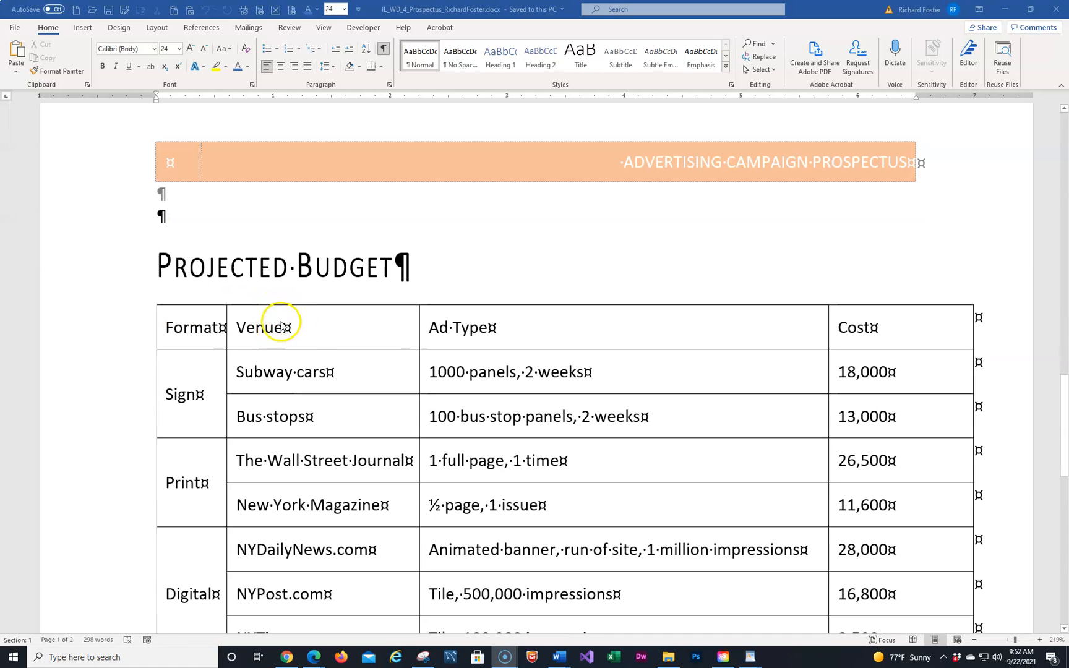
click(311, 325)
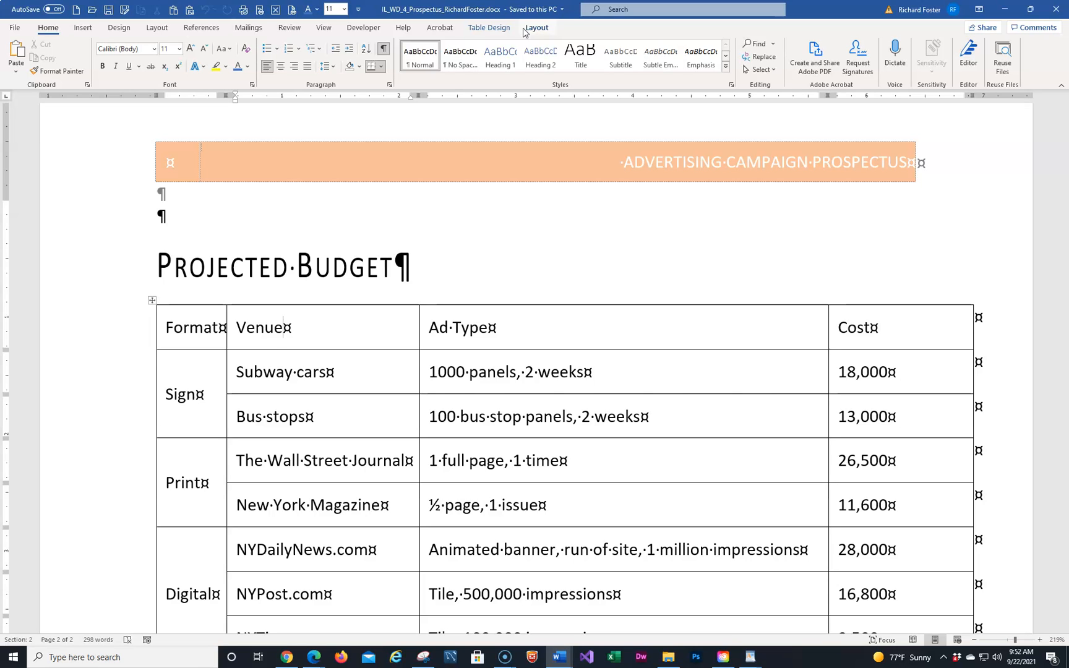
Style the budget table with List Table 2 - Accent 1 from the Table Design gallery
click(490, 28)
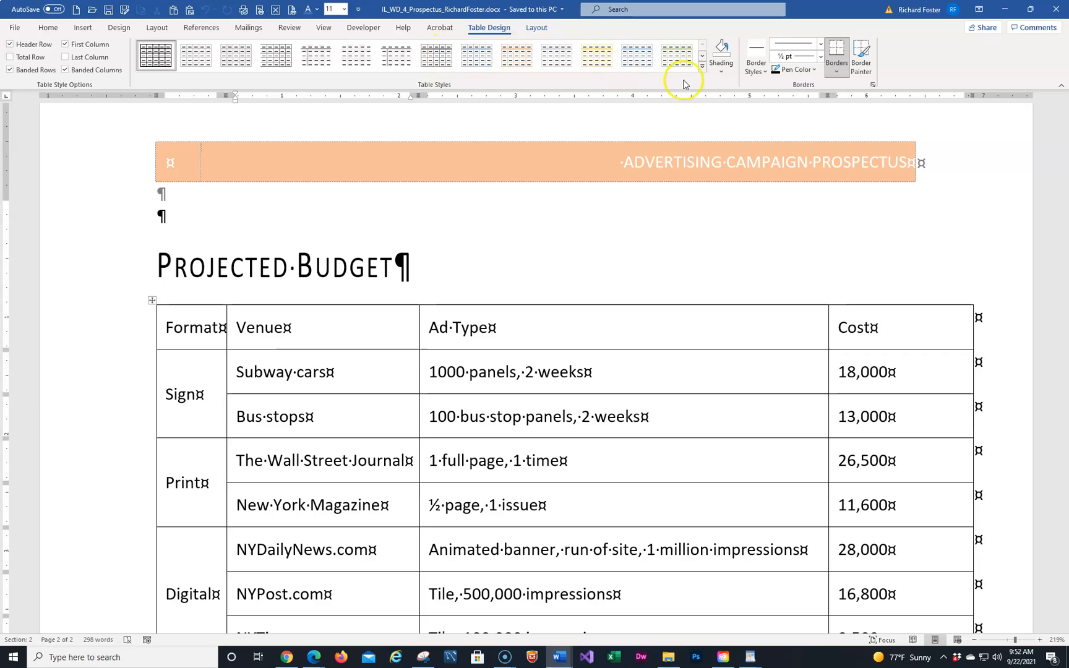
click(703, 66)
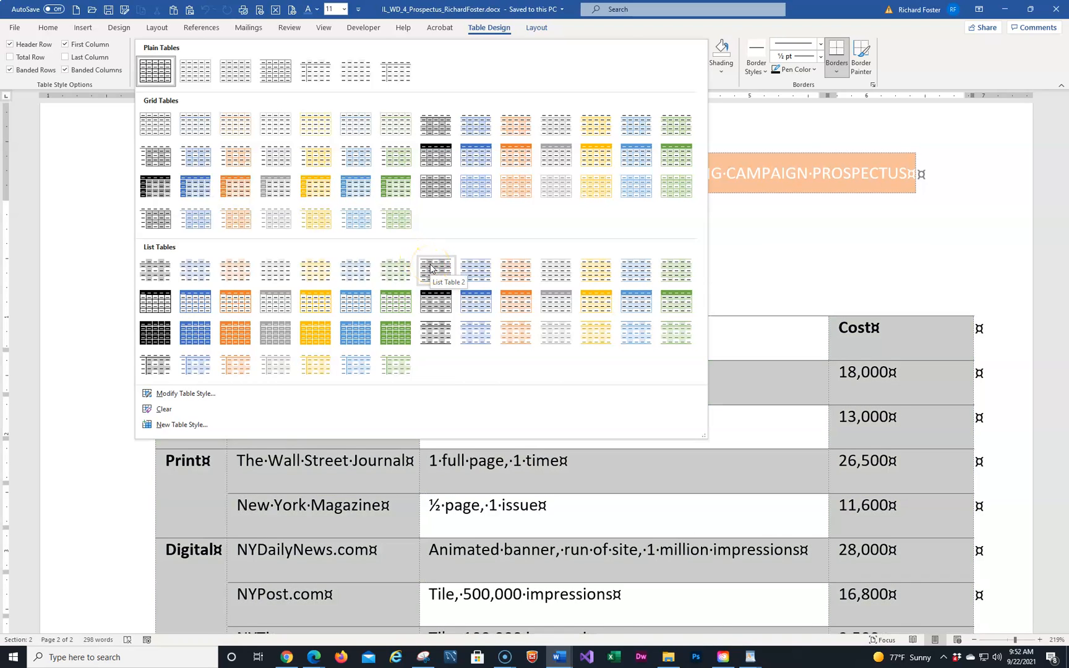
click(470, 274)
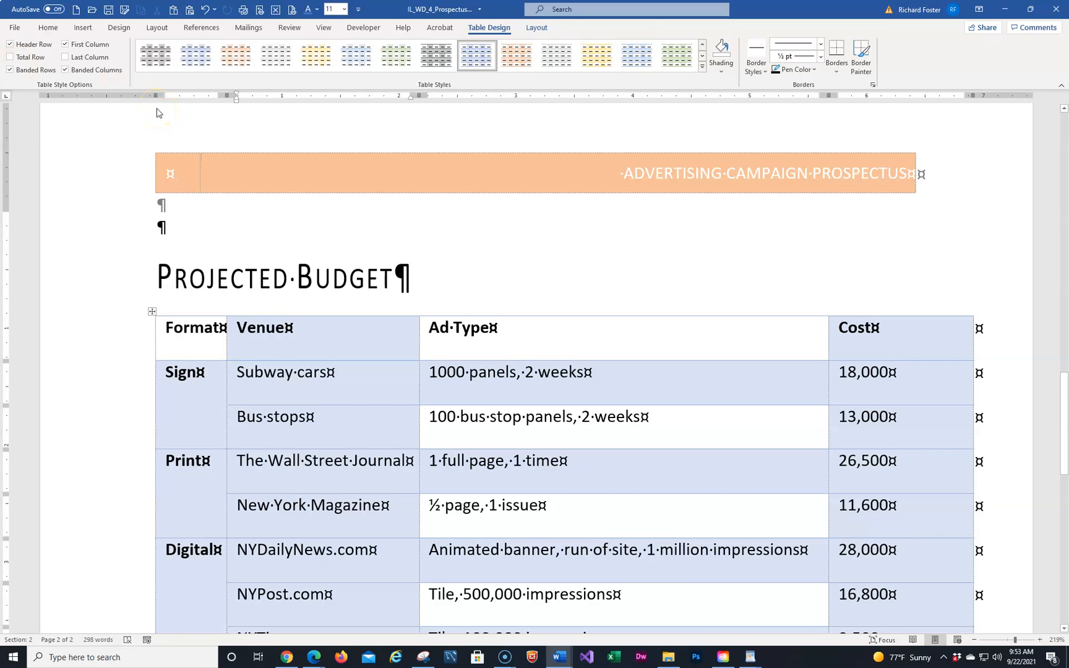
Turn off Banded Columns for the budget table, keeping Banded Rows on
click(66, 70)
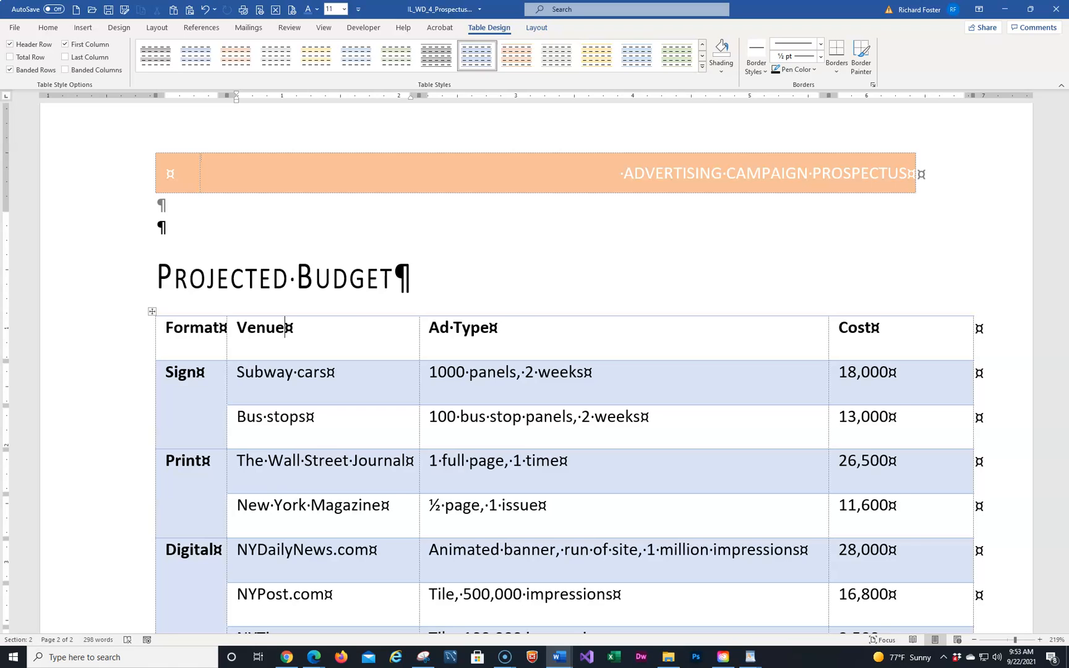
click(10, 71)
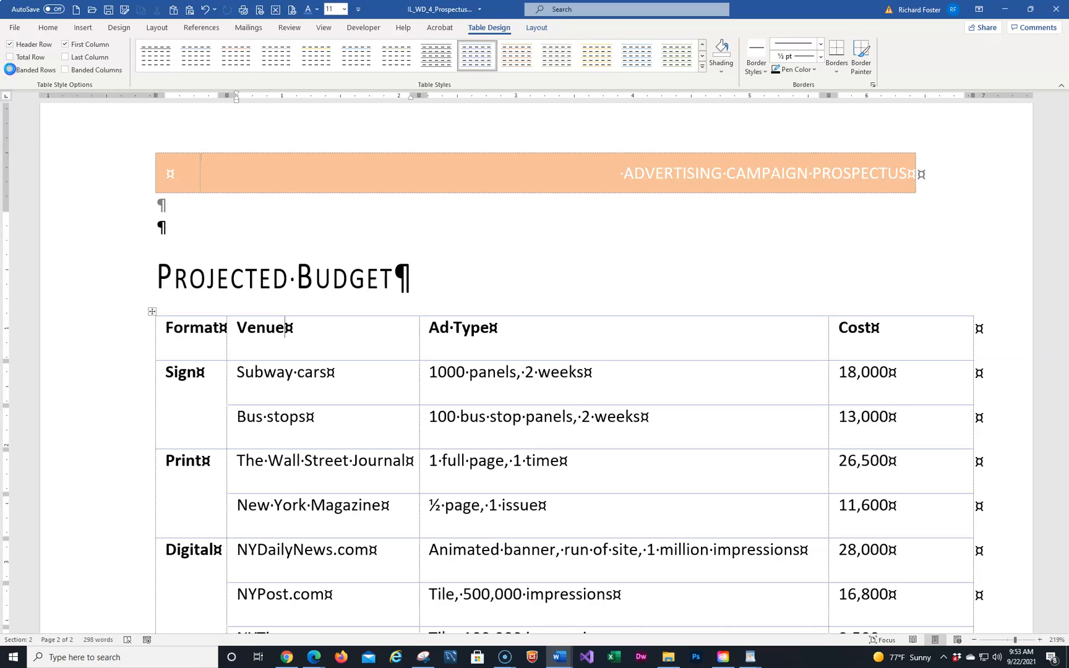
click(11, 70)
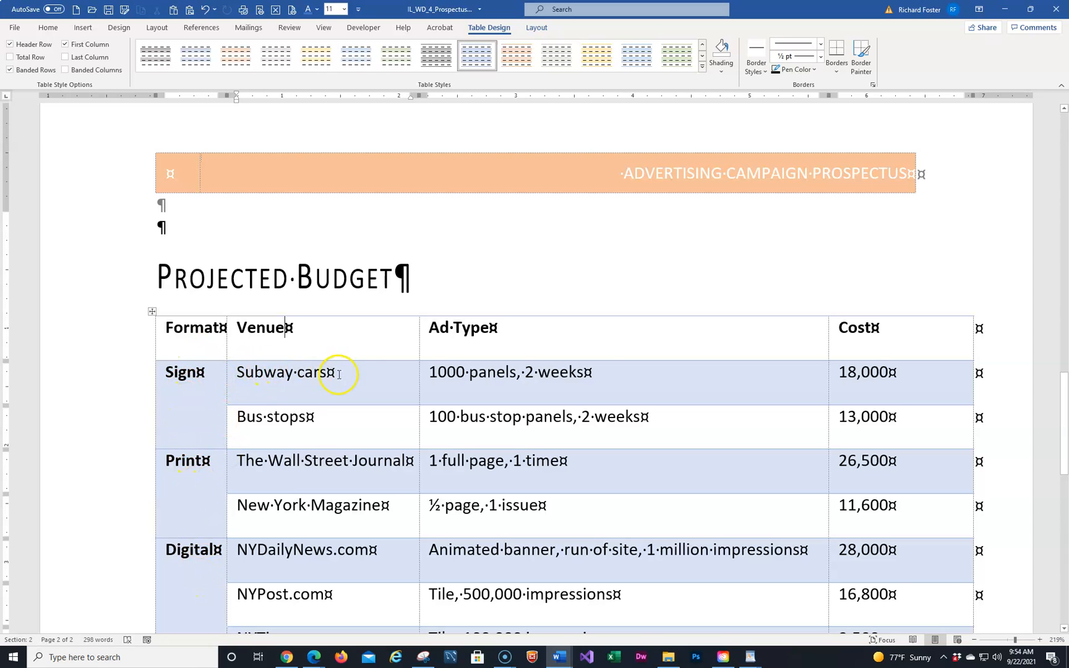
scroll(270, 495, down, 2)
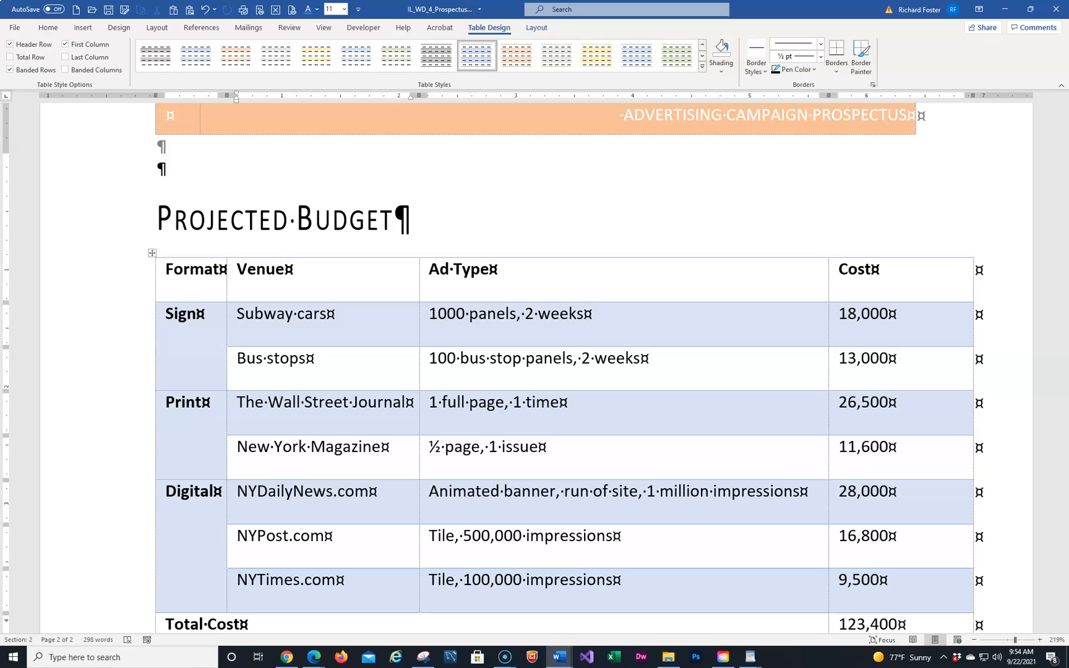
Switch the budget table from Banded Rows to Banded Columns, with First Column left on
click(65, 45)
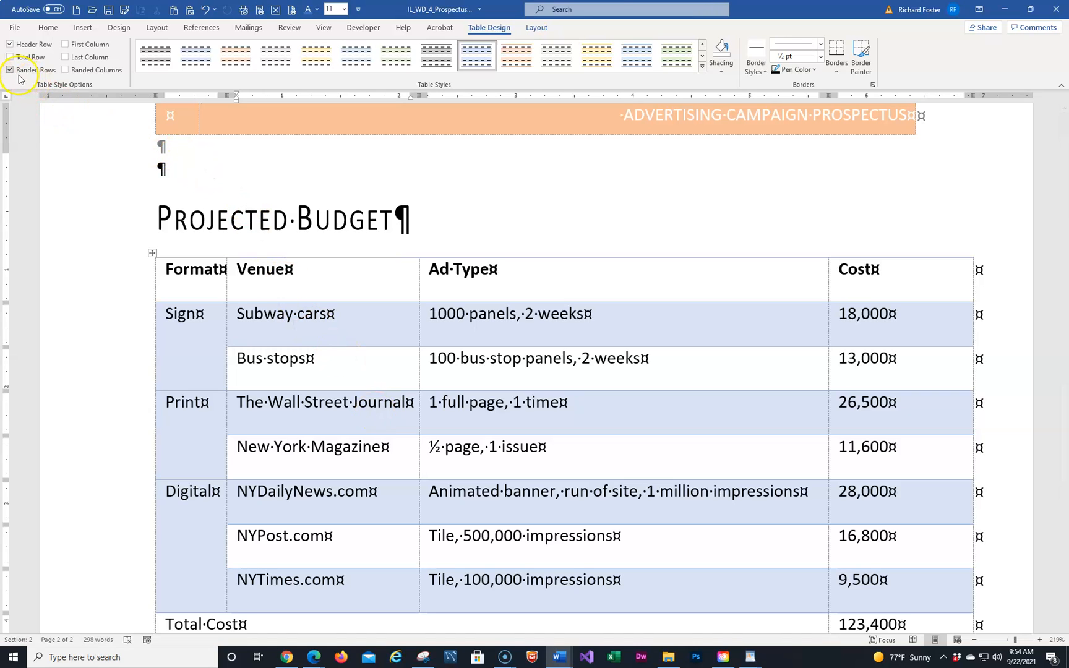
click(11, 70)
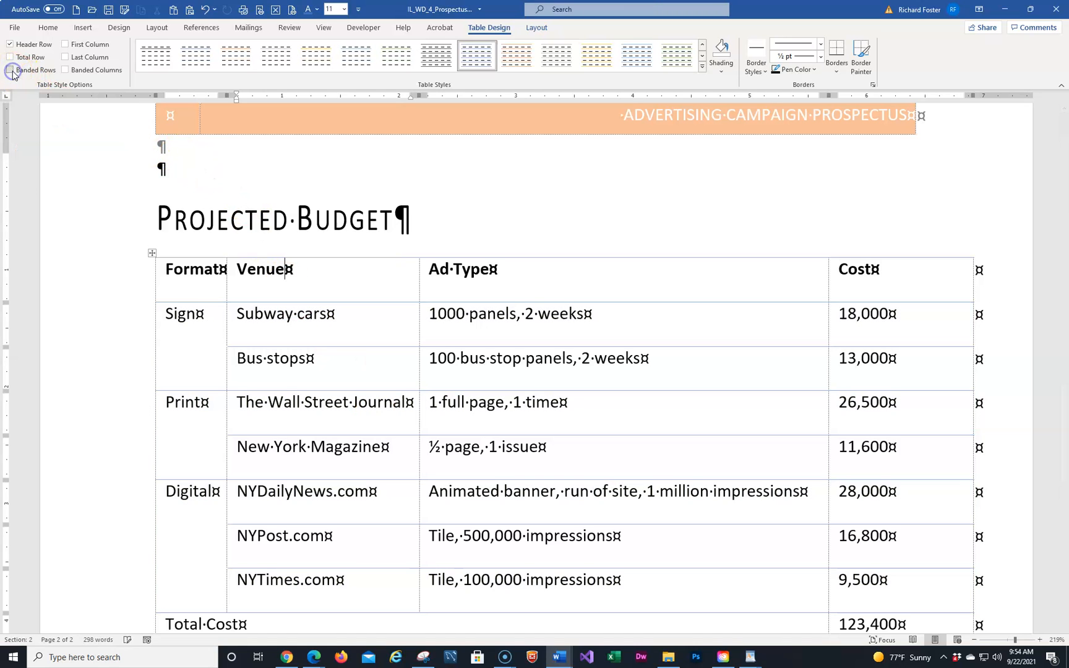
click(67, 70)
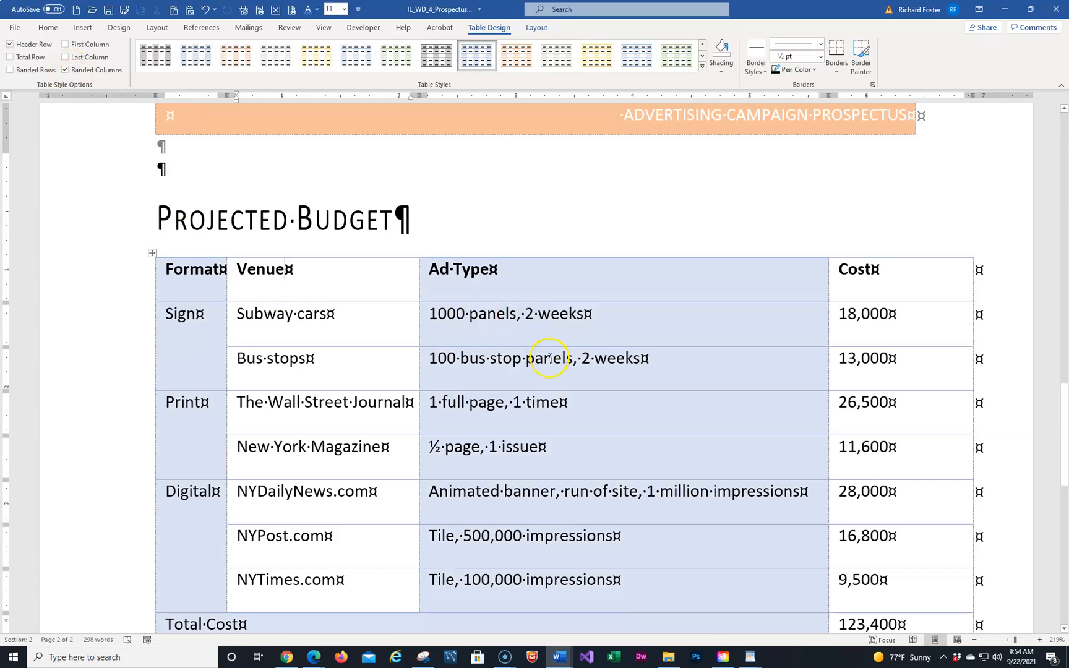
scroll(538, 376, down, 3)
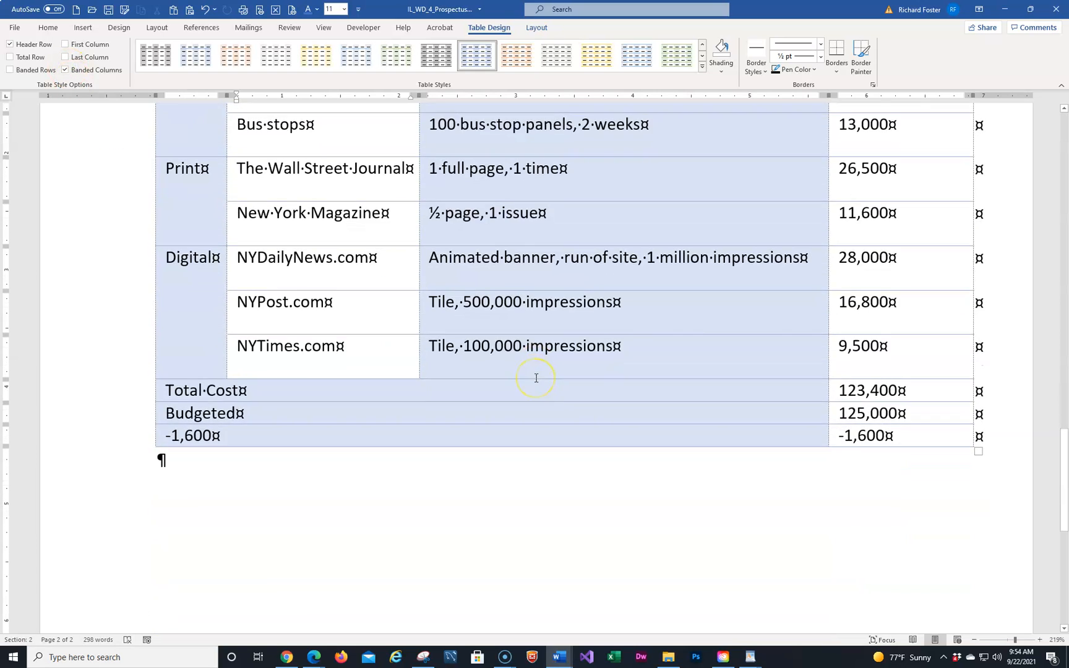
scroll(536, 379, up, 2)
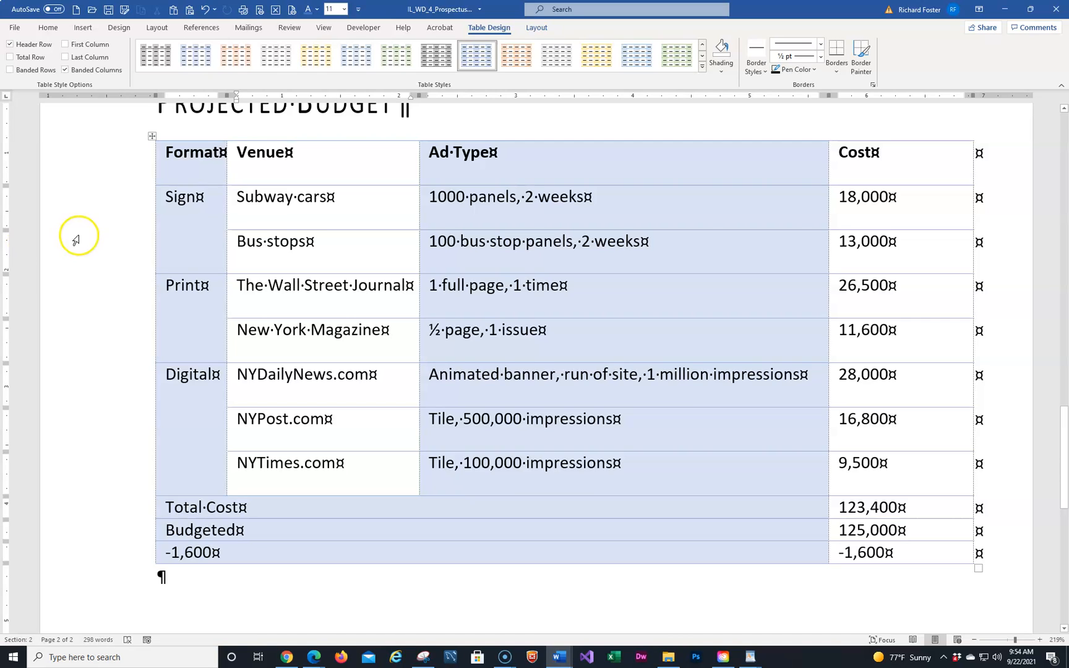
click(66, 45)
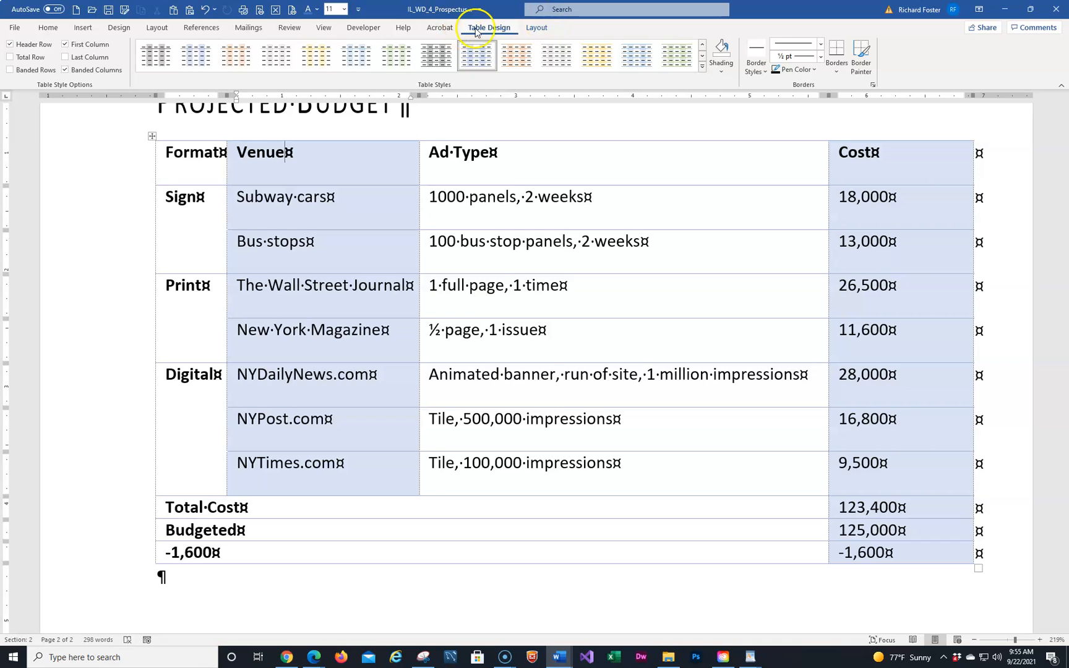
Apply the Green document colour scheme so the table's column shading turns green
click(117, 29)
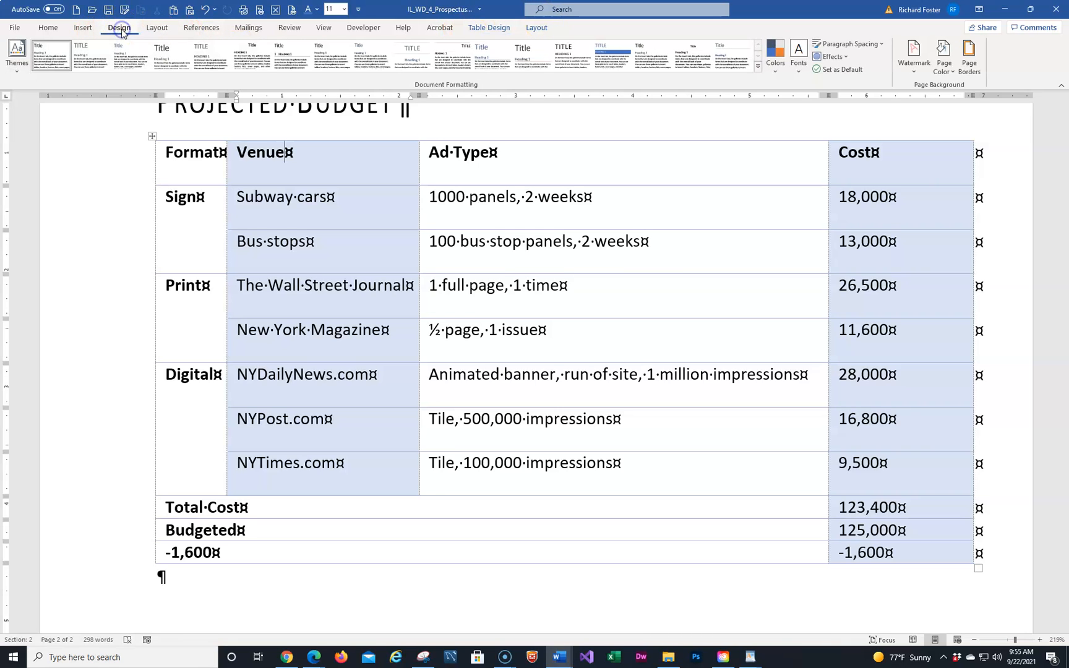
click(775, 69)
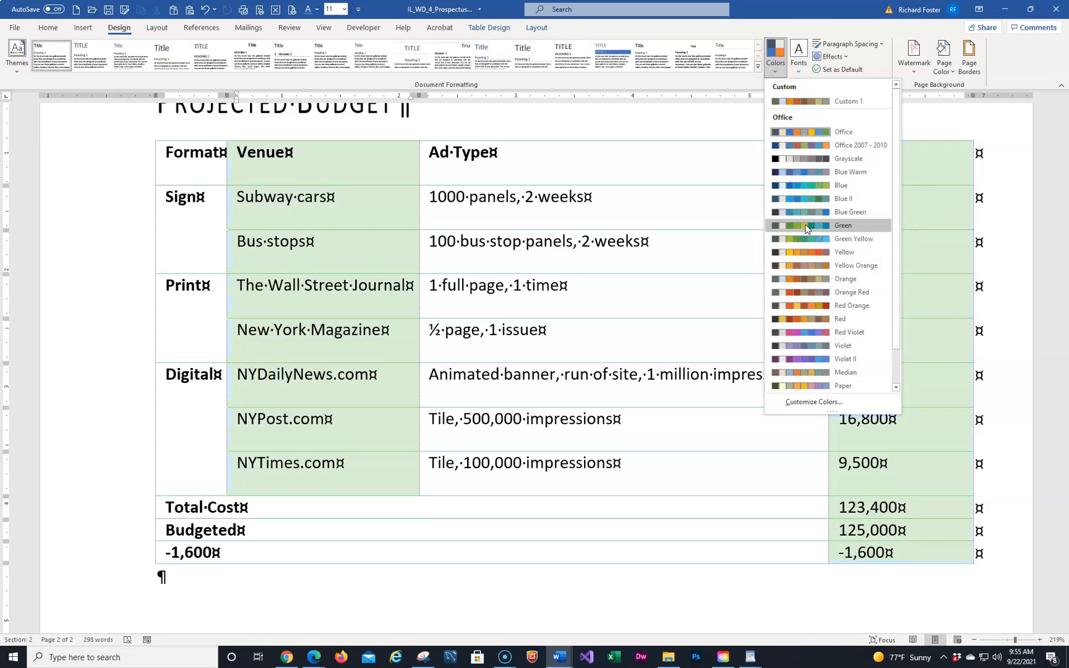
click(806, 227)
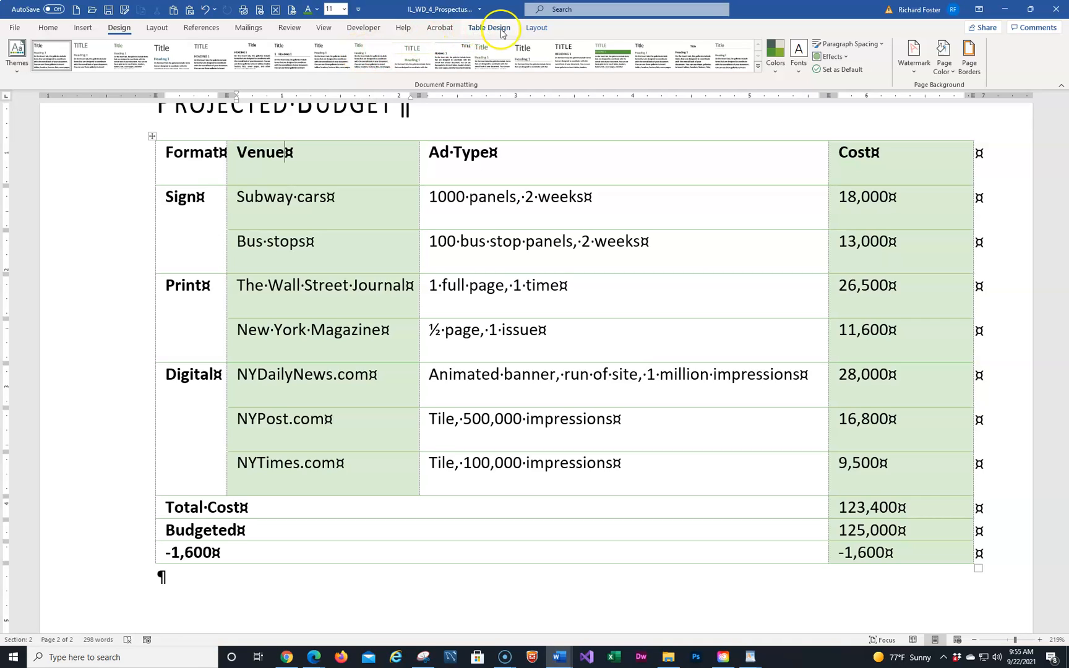
click(533, 29)
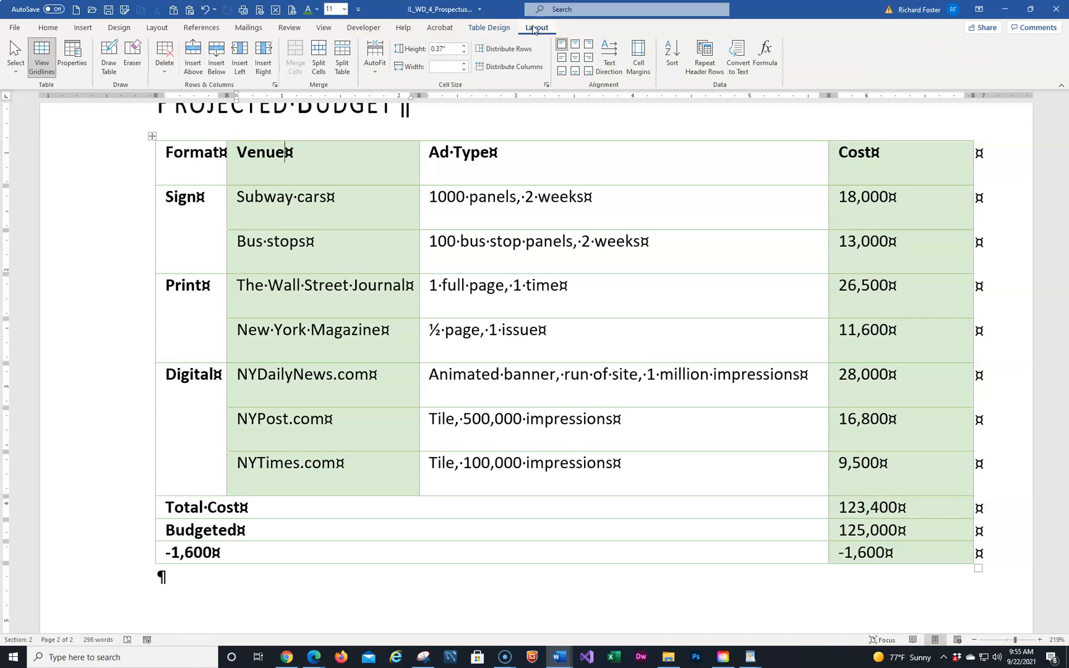
click(45, 52)
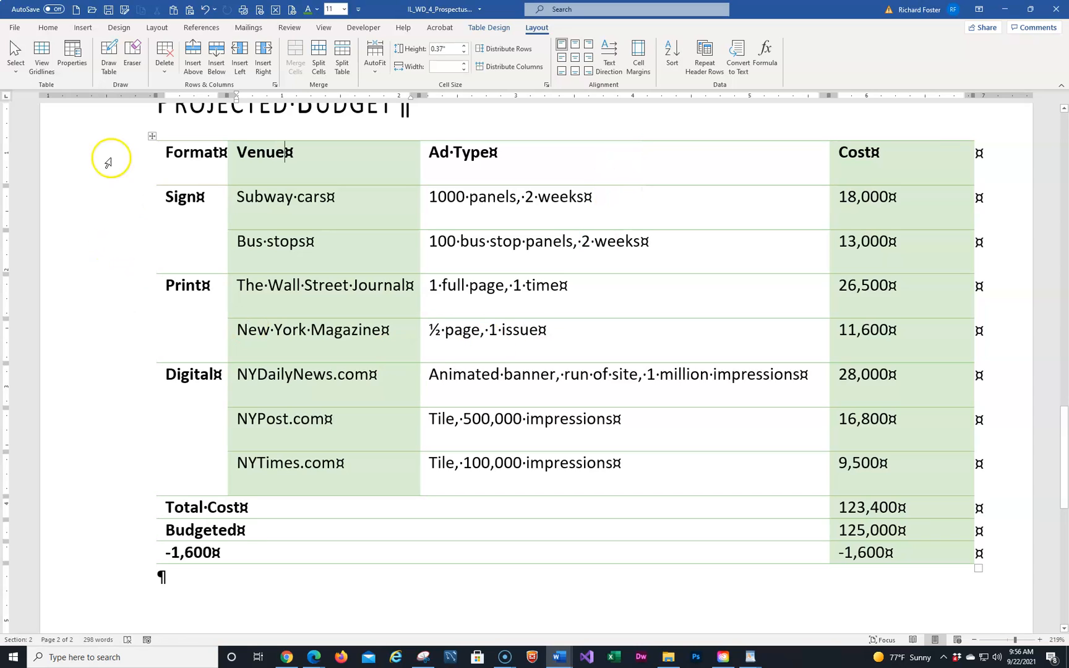
click(42, 55)
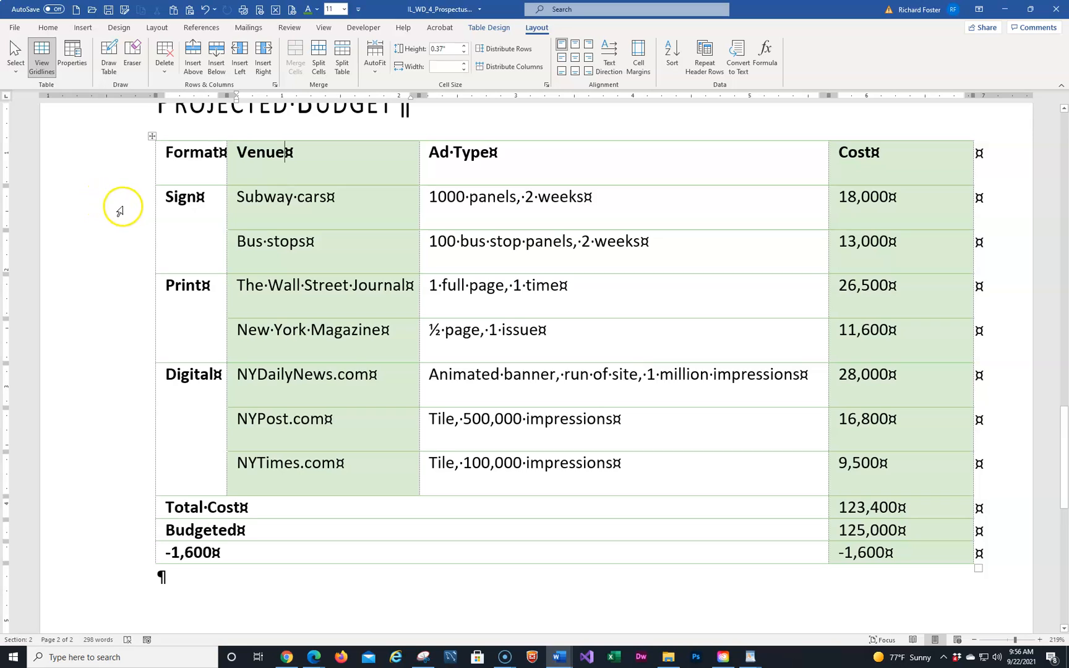
click(152, 136)
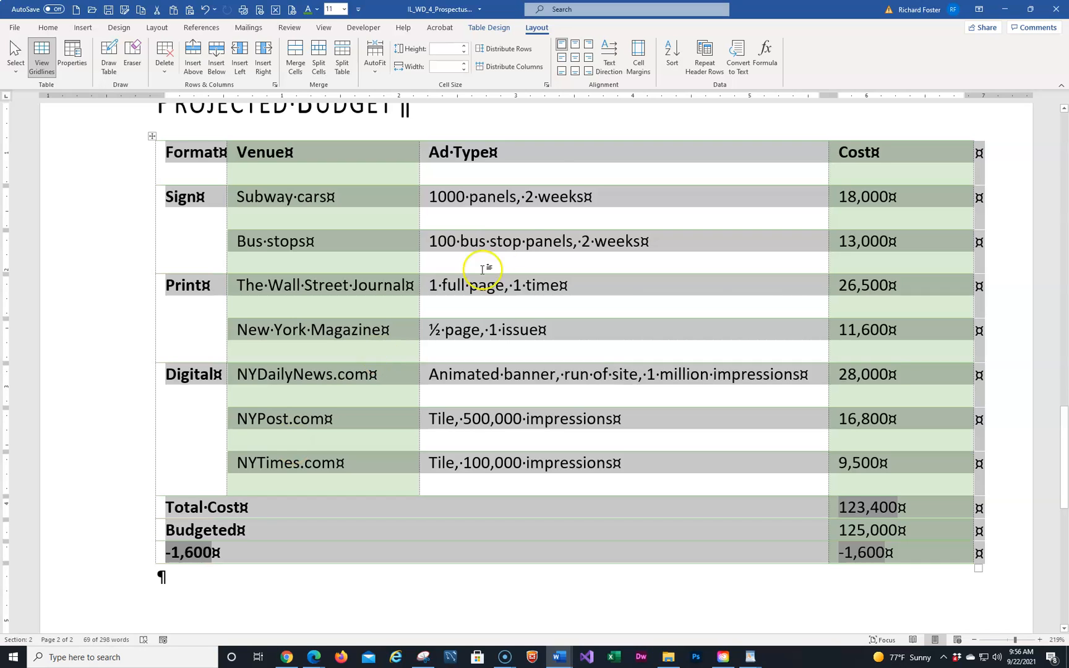
Align all table text centre-left, centre the Format column, and right-align the Cost column
click(561, 60)
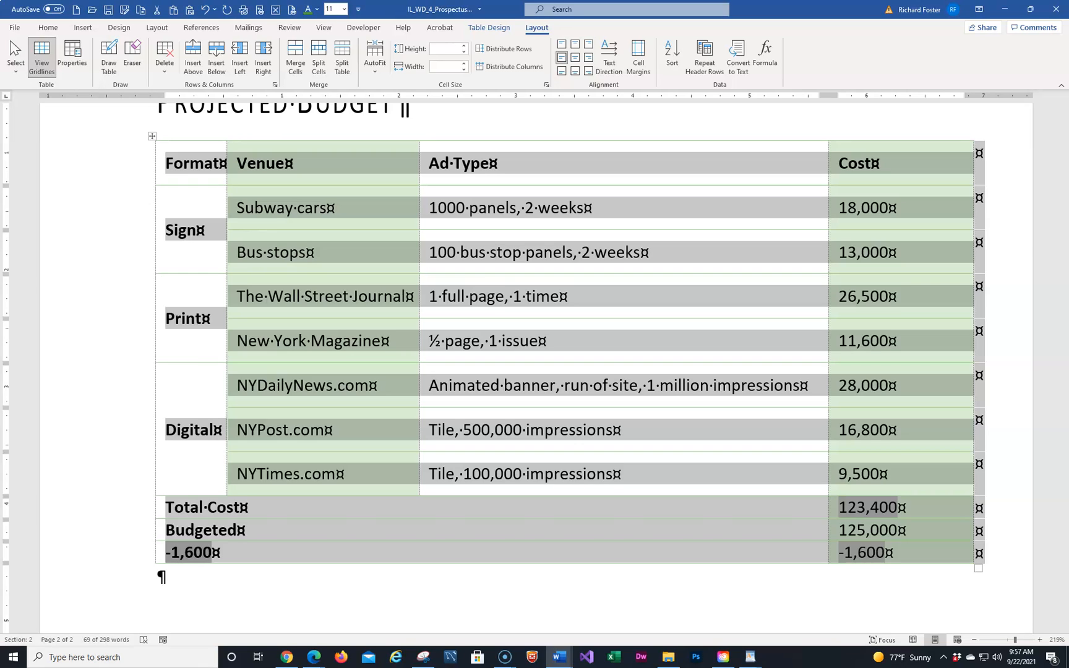
click(190, 139)
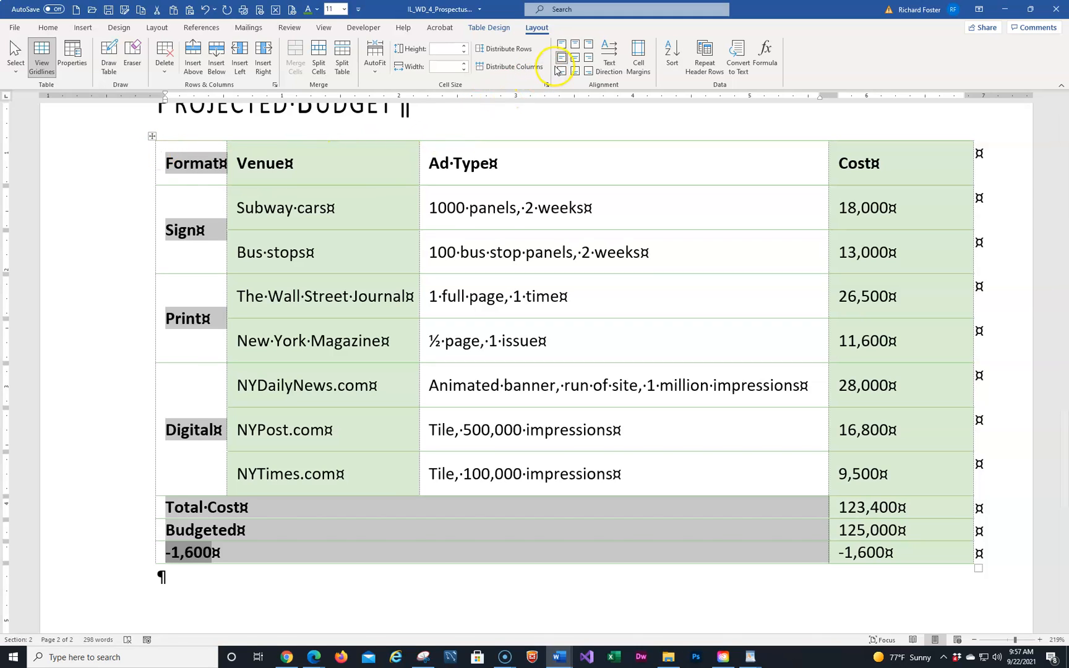
click(576, 58)
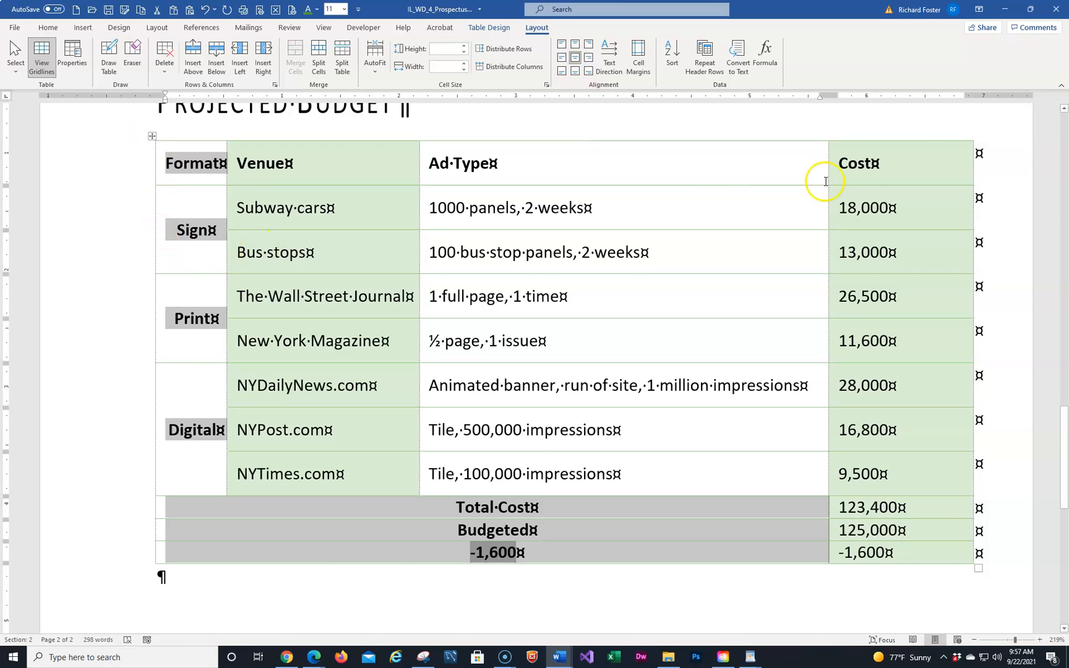
click(913, 139)
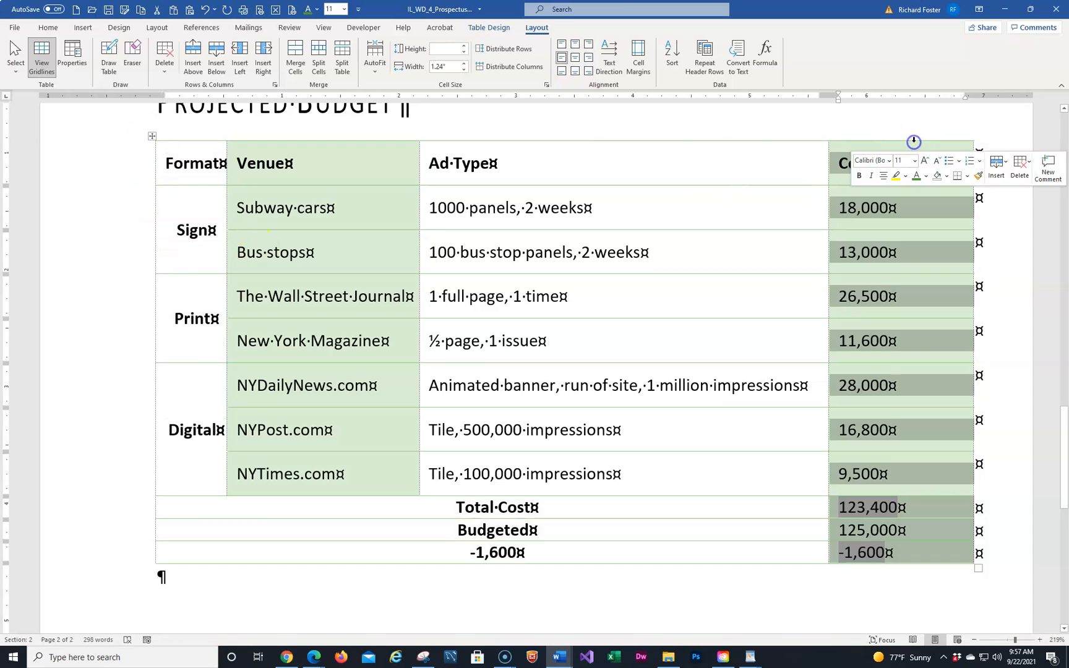
click(589, 64)
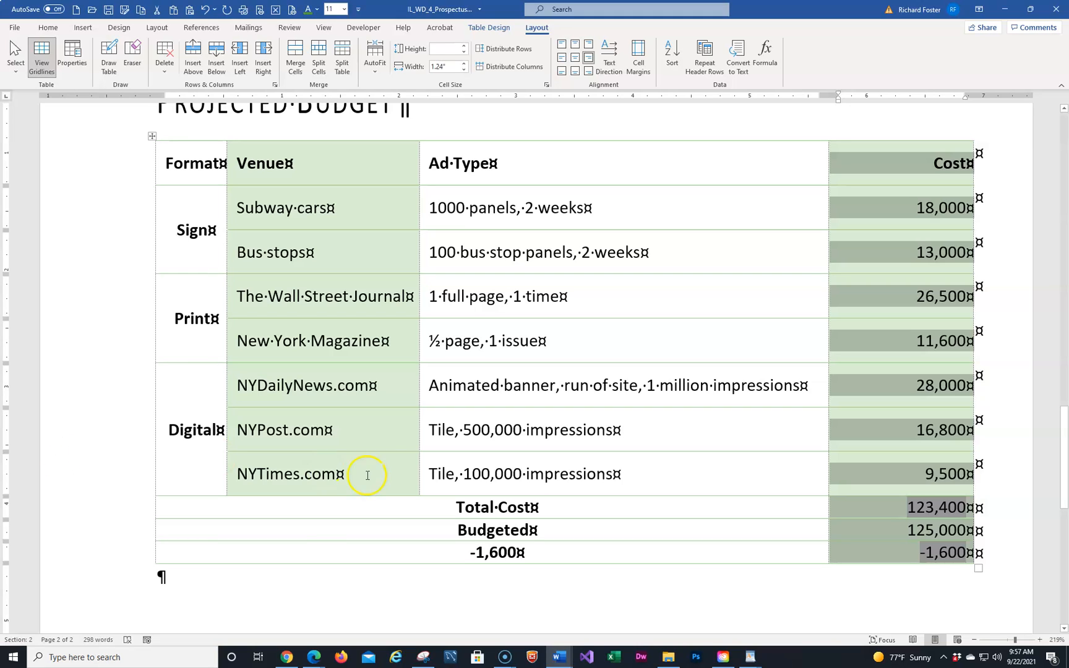
drag(88, 516, 91, 552)
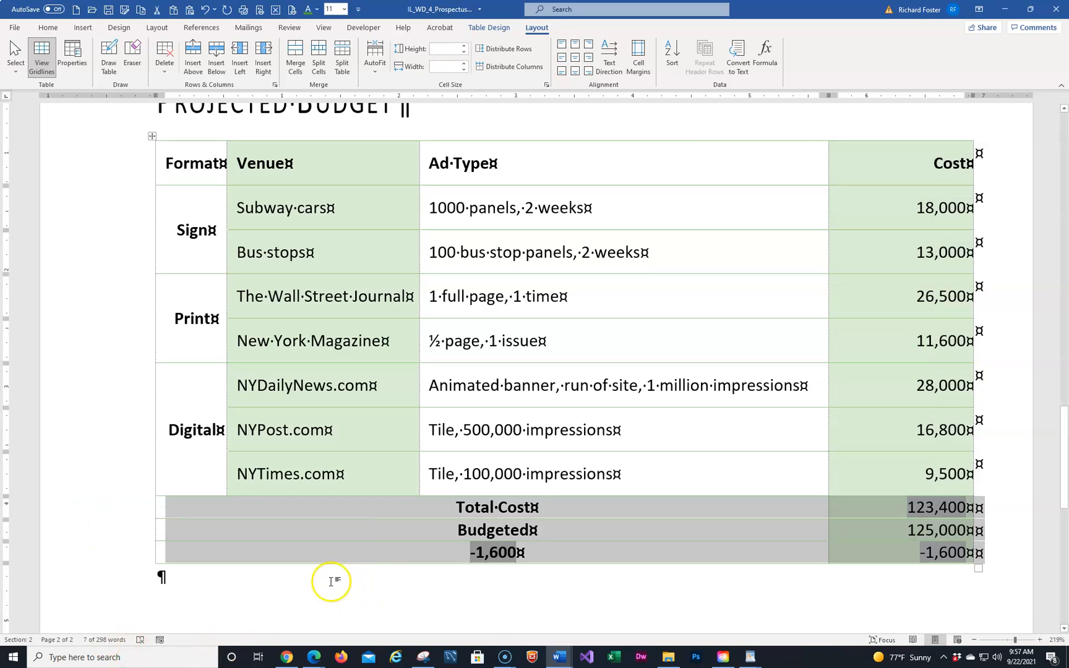
click(952, 519)
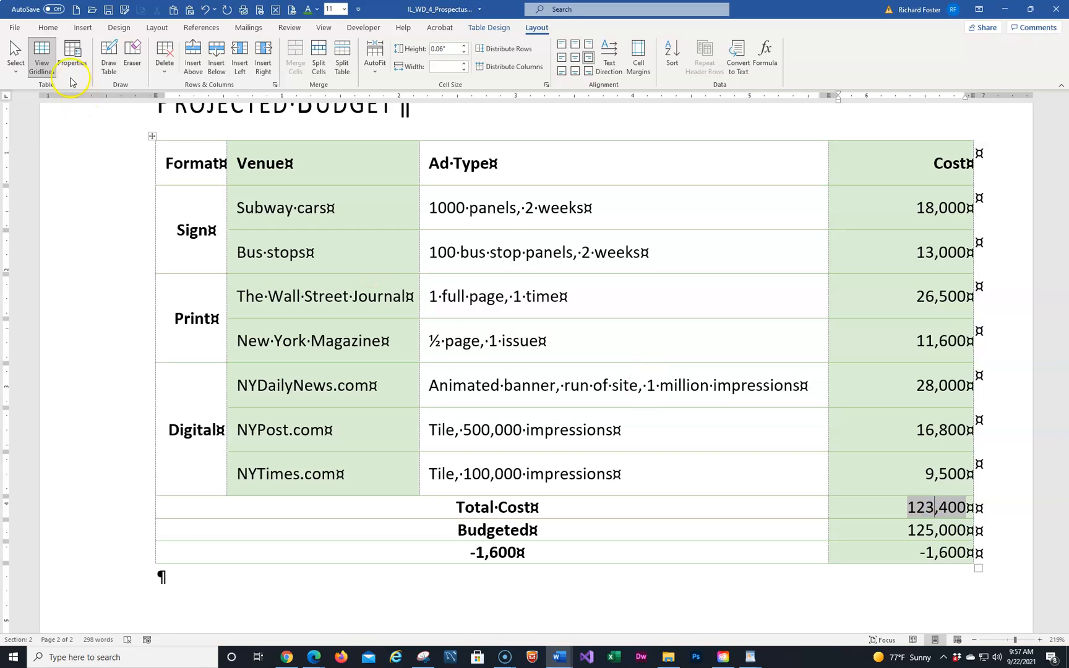
Select the Total Cost, Budgeted and -1,600 rows and toggle Bold off and on
click(41, 30)
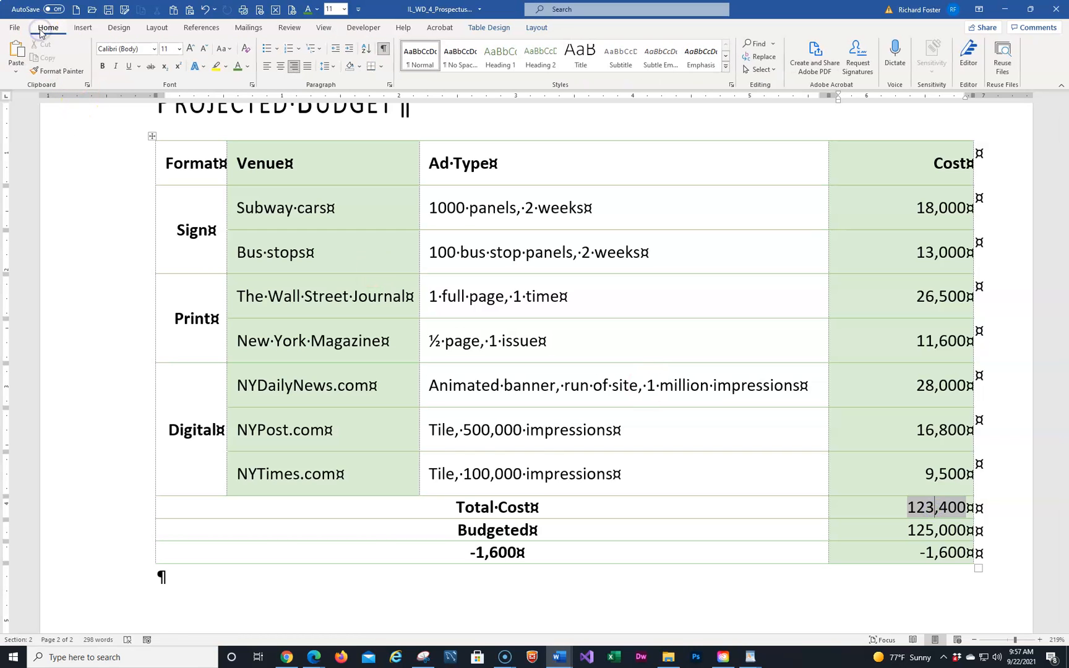
click(478, 508)
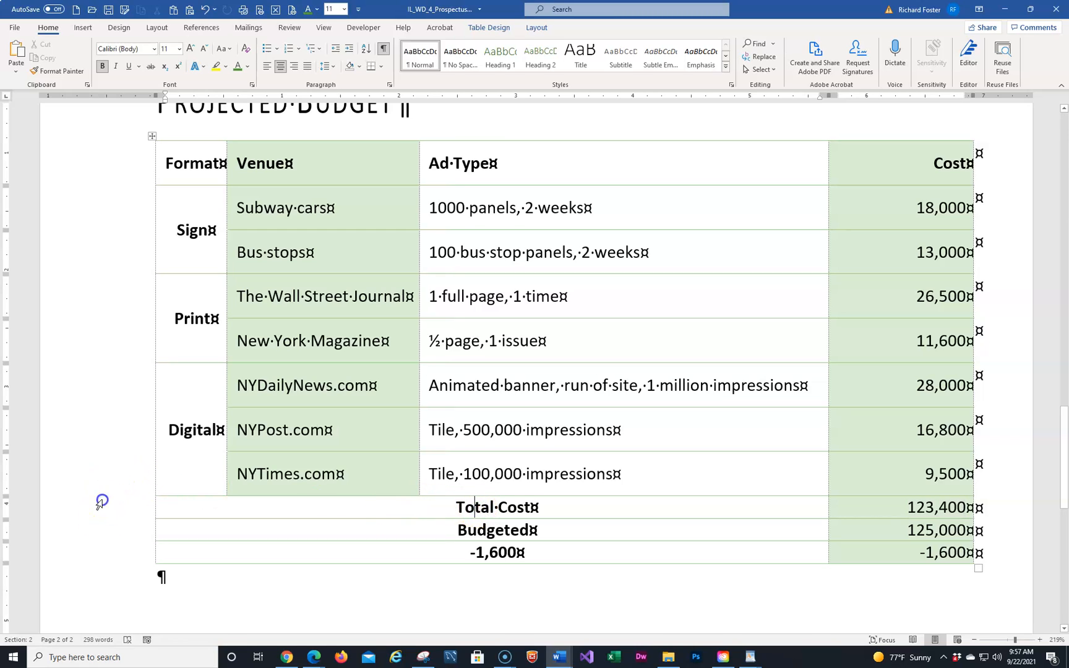
drag(100, 502, 101, 560)
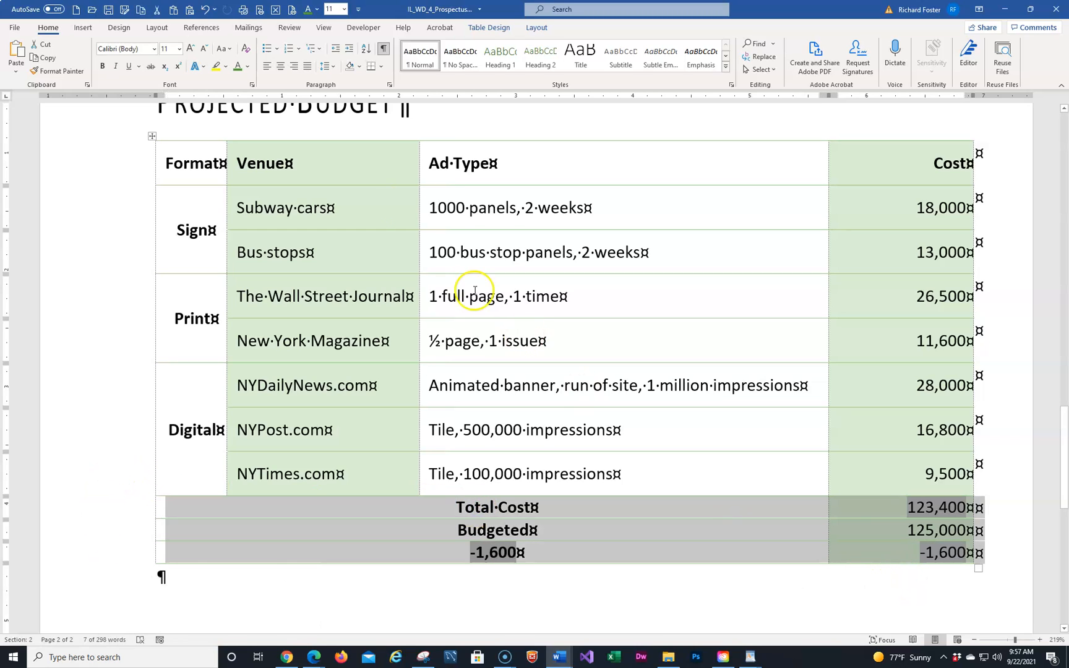
click(101, 67)
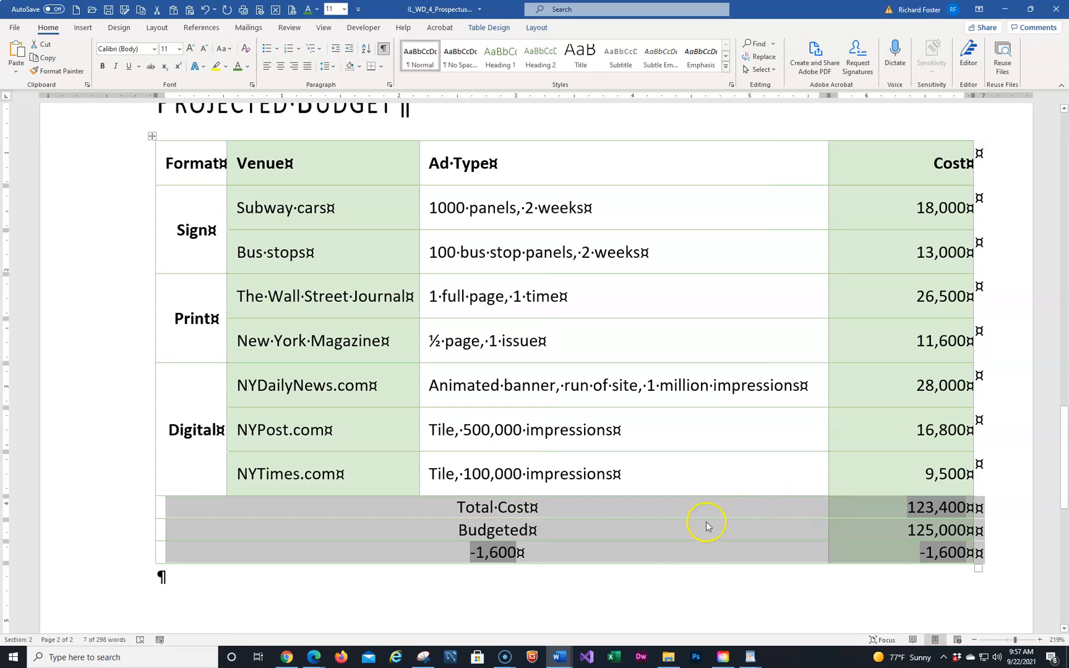
click(103, 69)
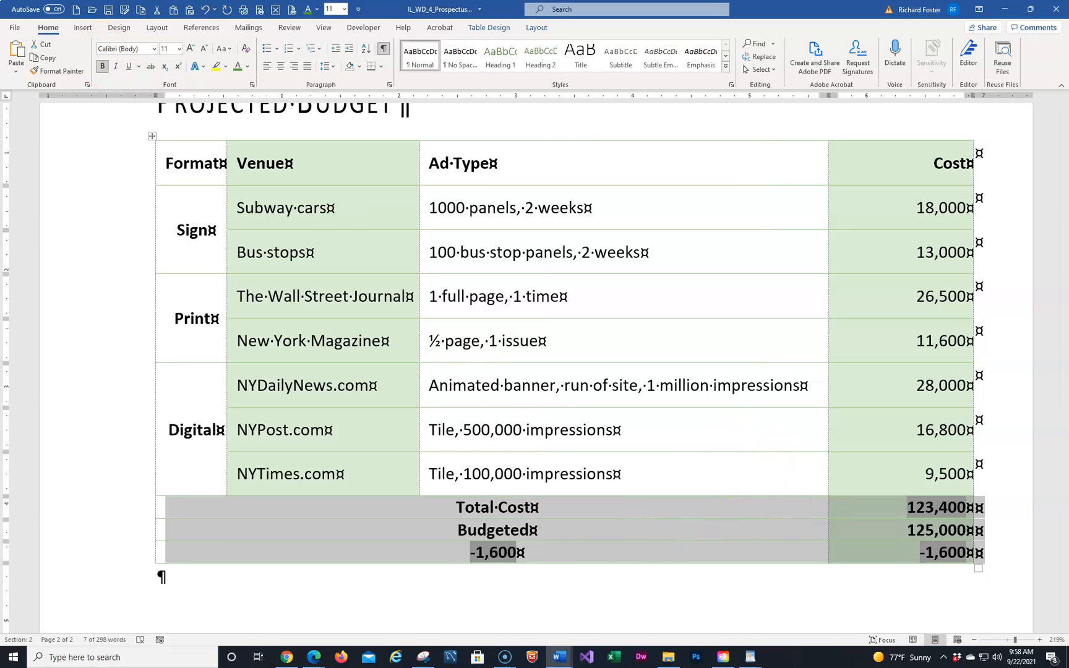
Set the three totals rows to 12 pt and align their labels centre-right
click(179, 49)
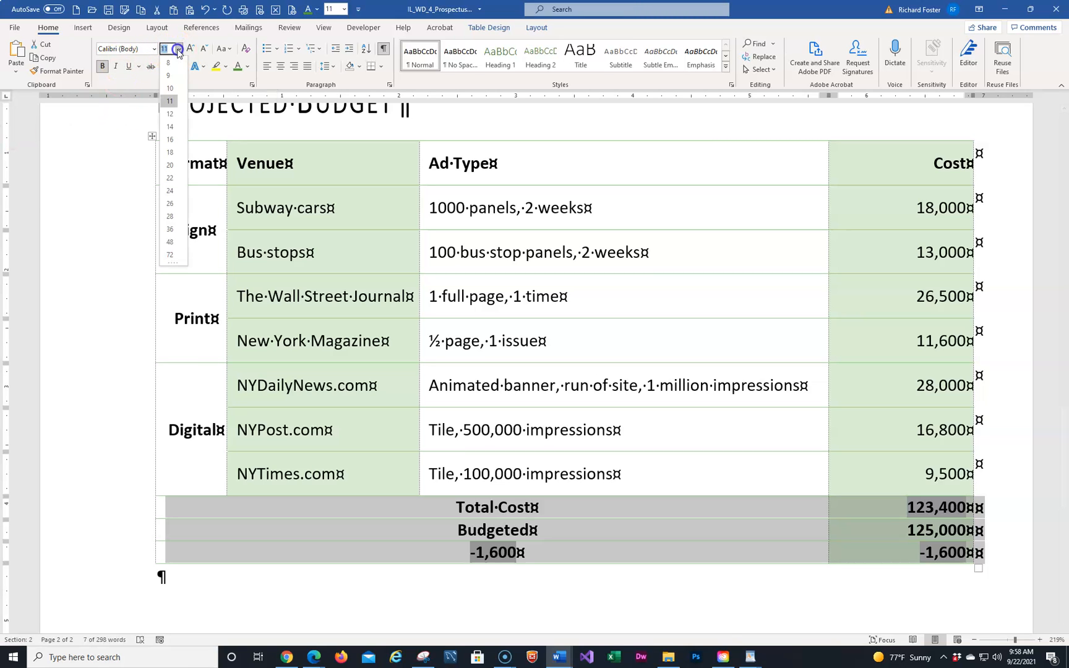
click(173, 114)
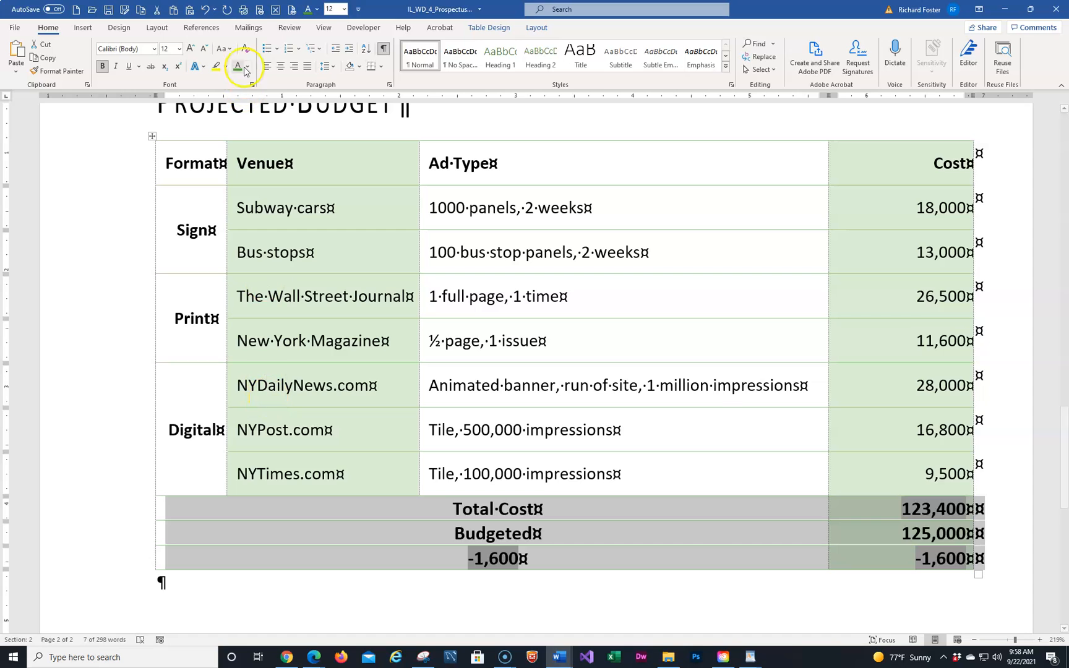
click(475, 29)
click(536, 27)
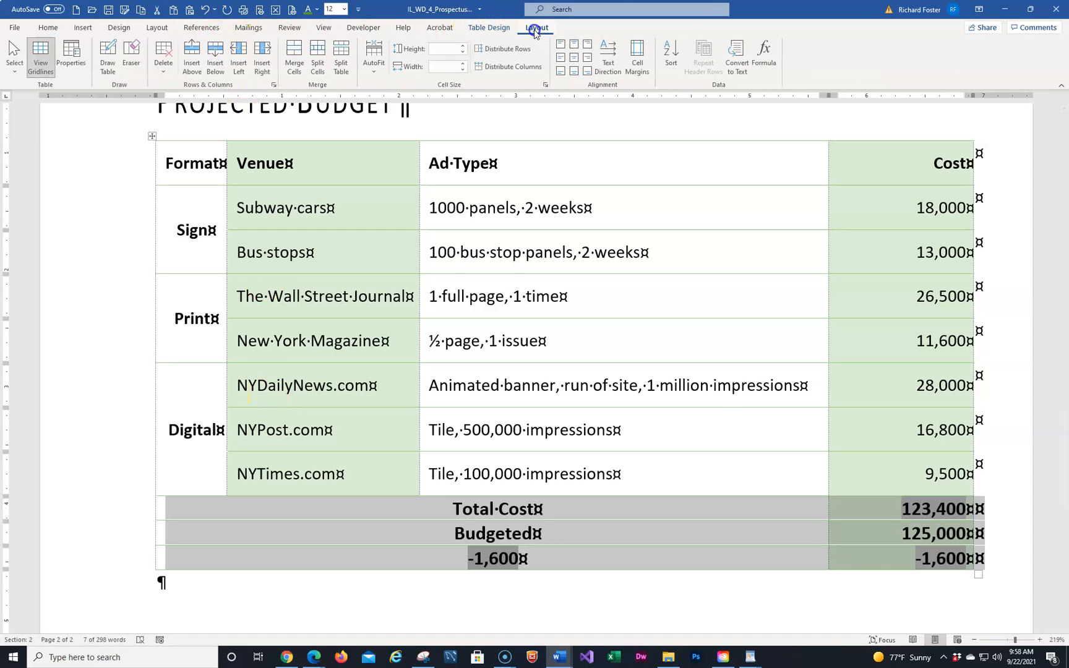
click(588, 57)
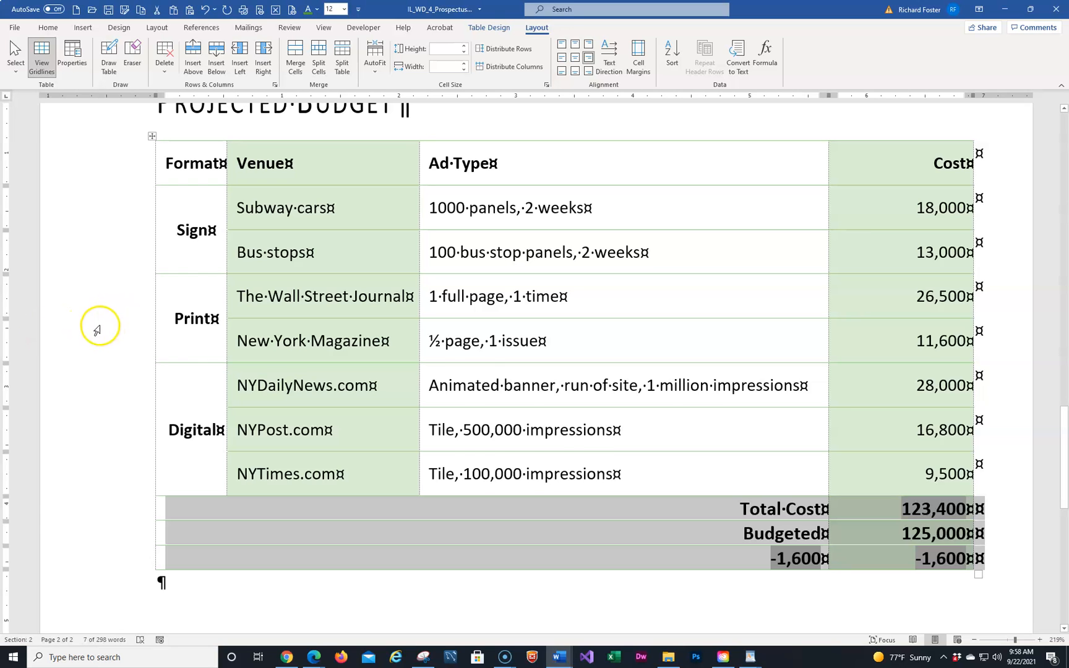
Centre the Format, Venue, Ad Type and Cost header row and set it to 12 pt
scroll(97, 331, up, 1)
scroll(98, 331, up, 2)
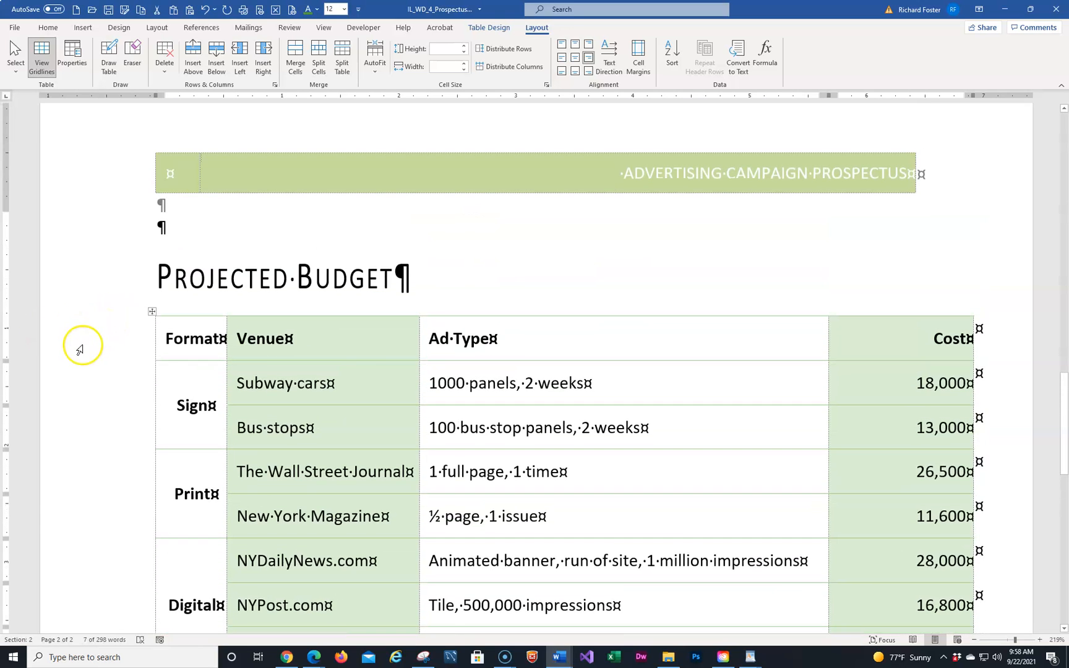
click(78, 340)
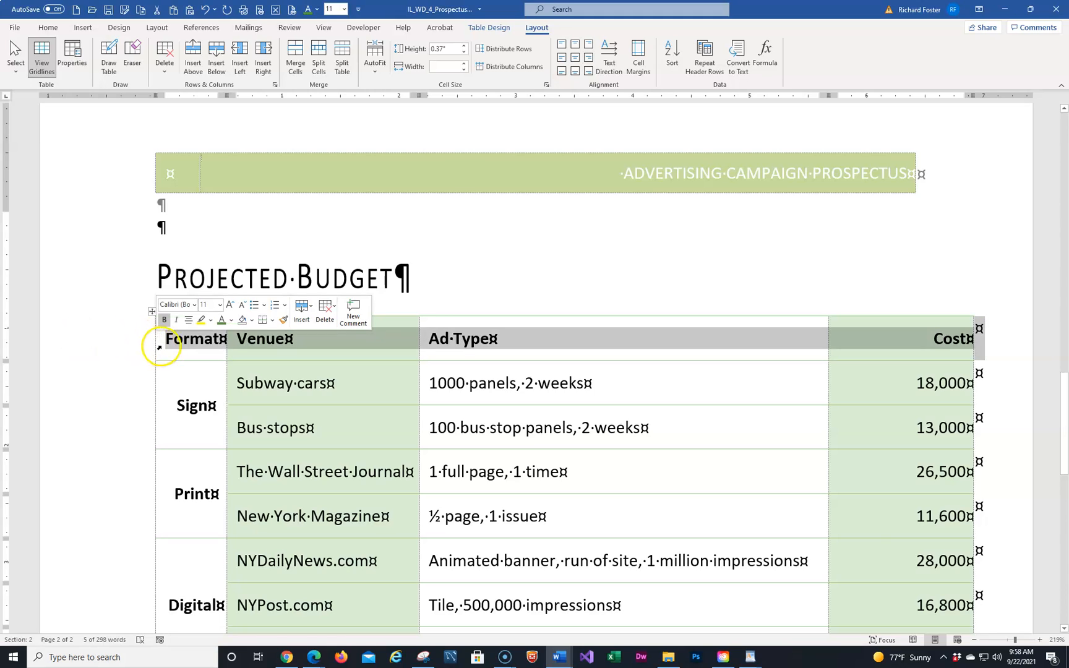
click(189, 320)
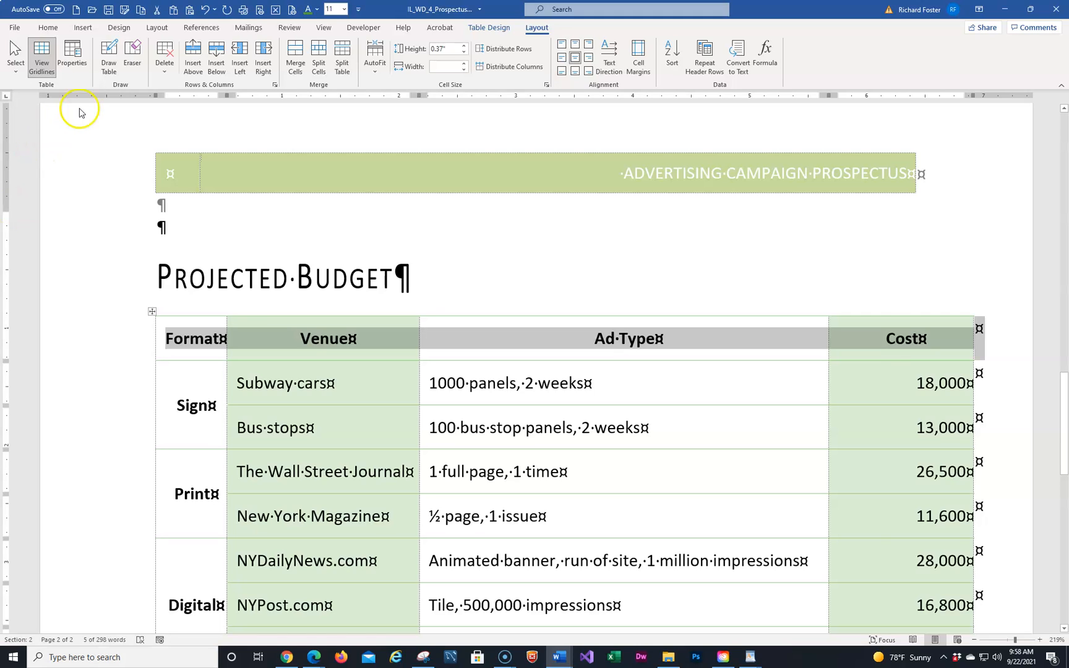
right_click(210, 336)
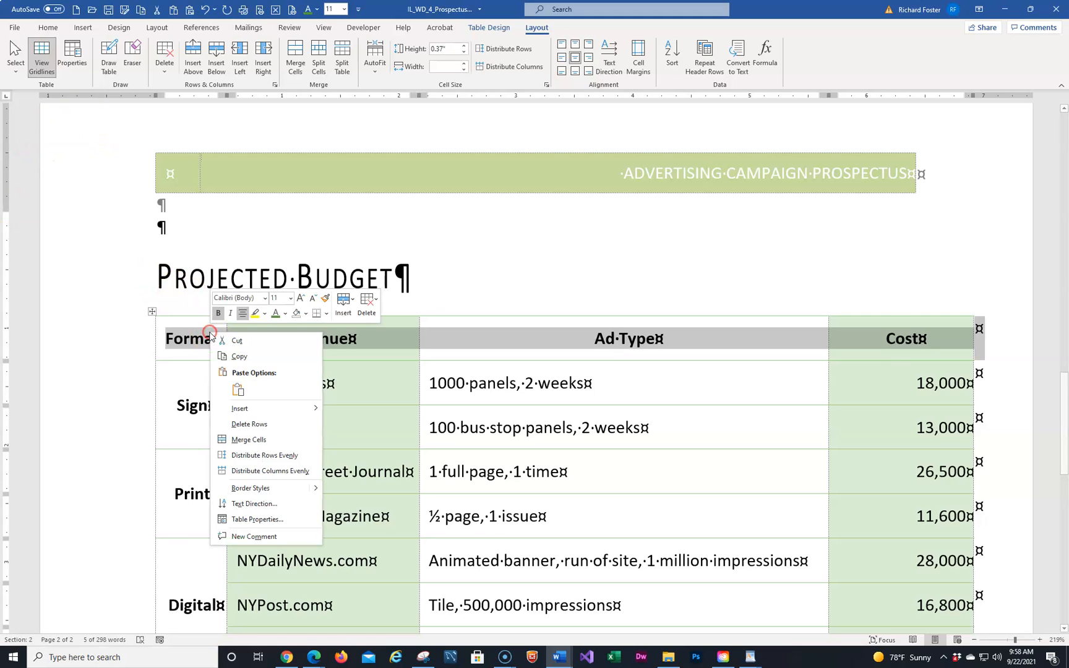
click(288, 299)
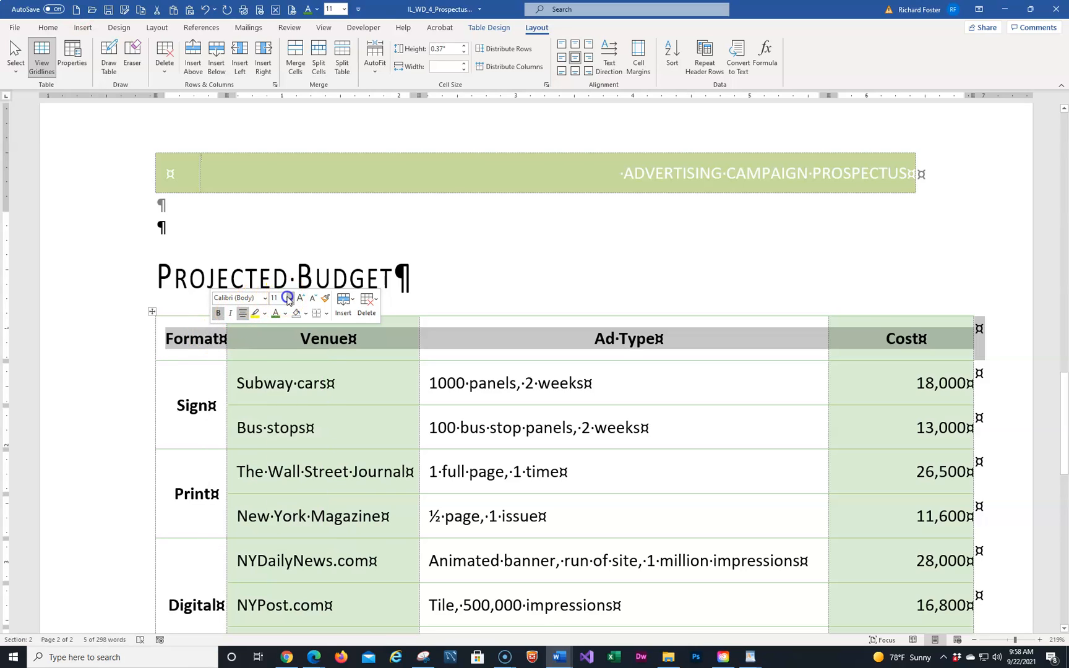
click(291, 365)
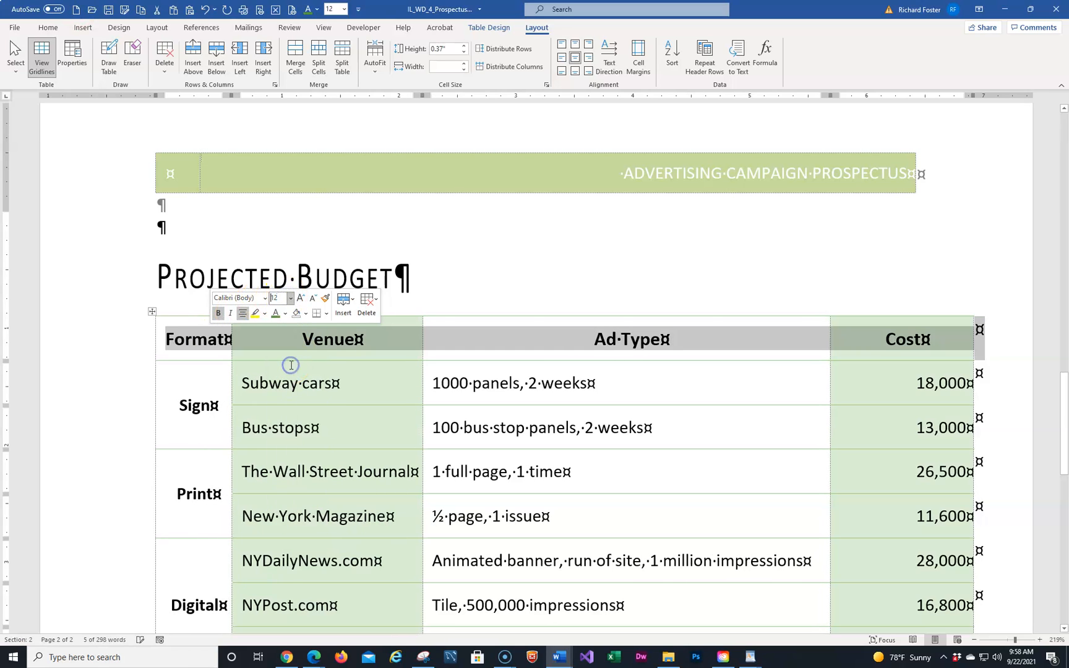
click(351, 381)
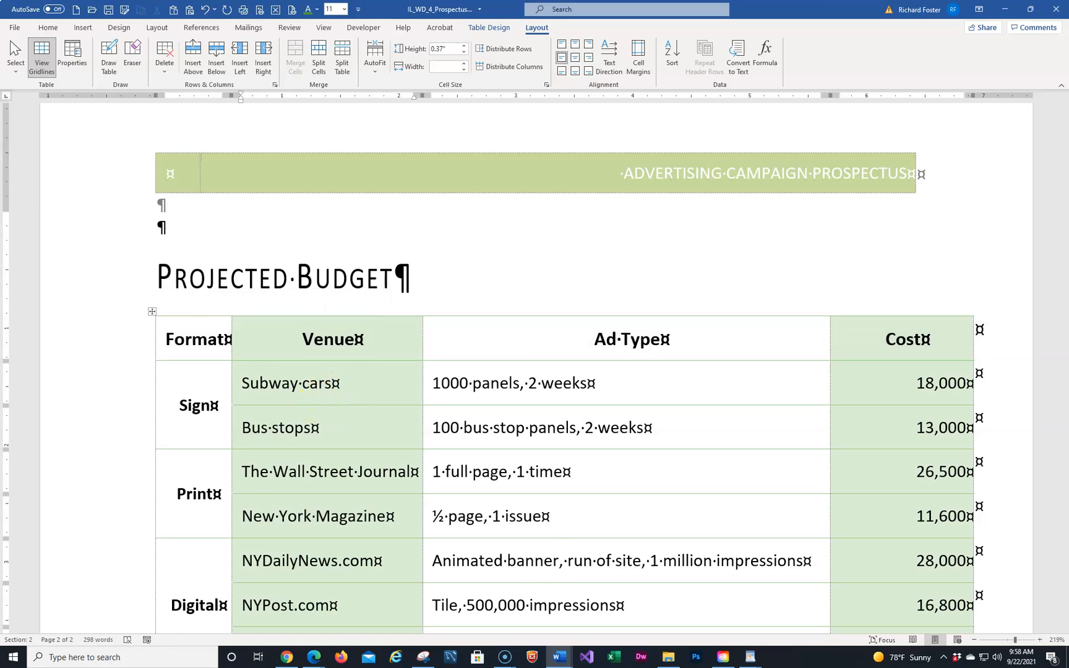
Replace the -1,600 label in the bottom totals row with 'Difference'
scroll(332, 442, down, 5)
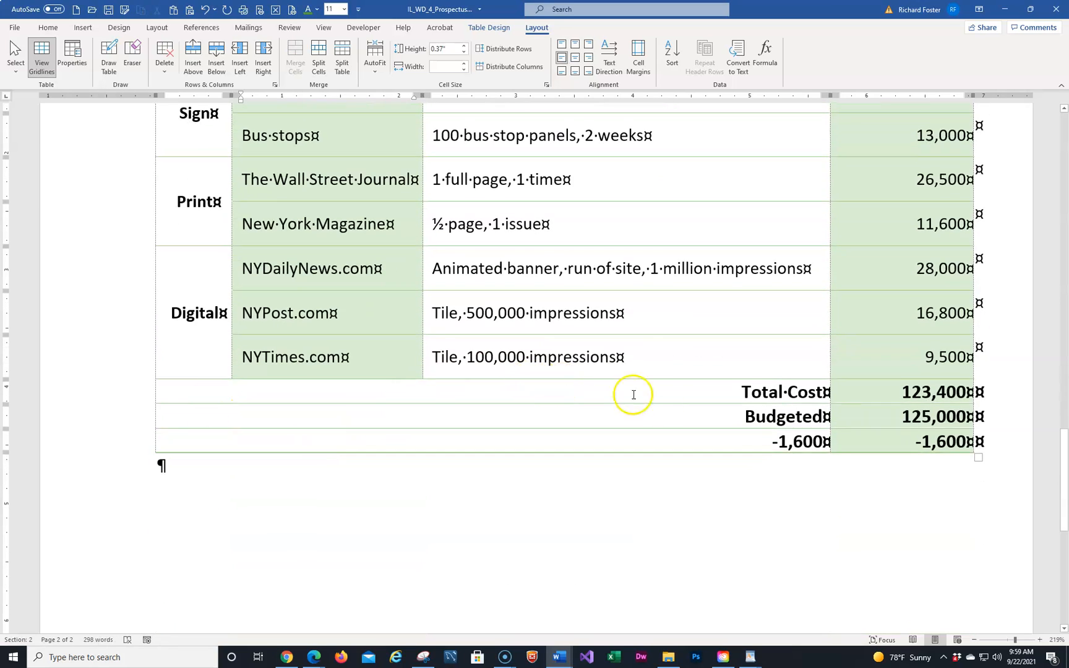
double_click(805, 441)
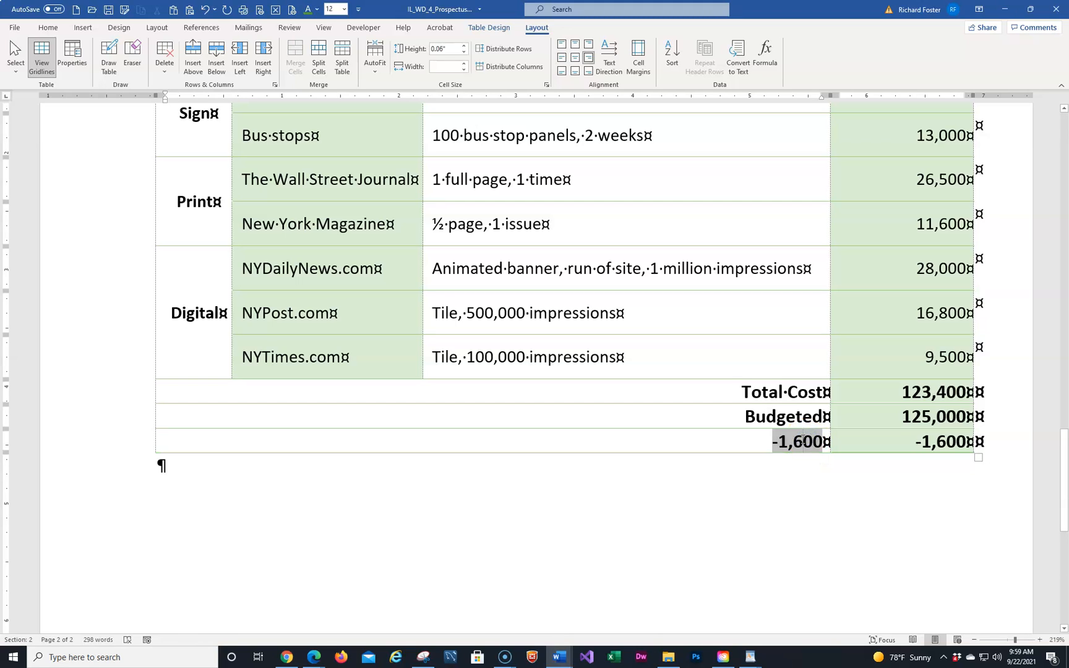
key(BackSpace)
key(Delete)
key(BackSpace)
key(BackSpace)
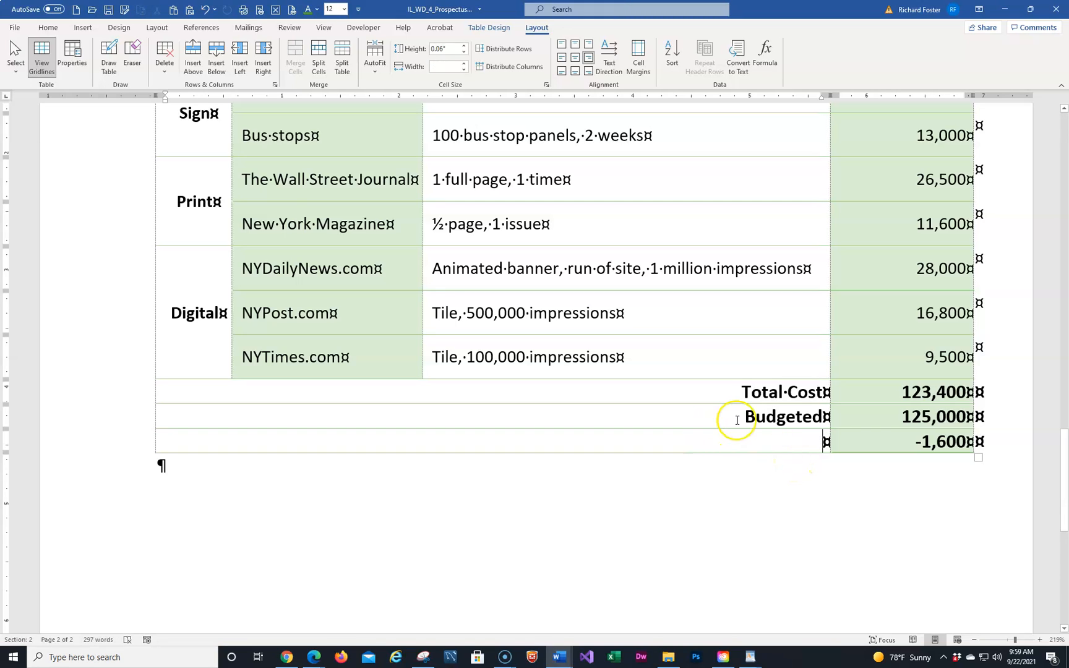
text(Dif)
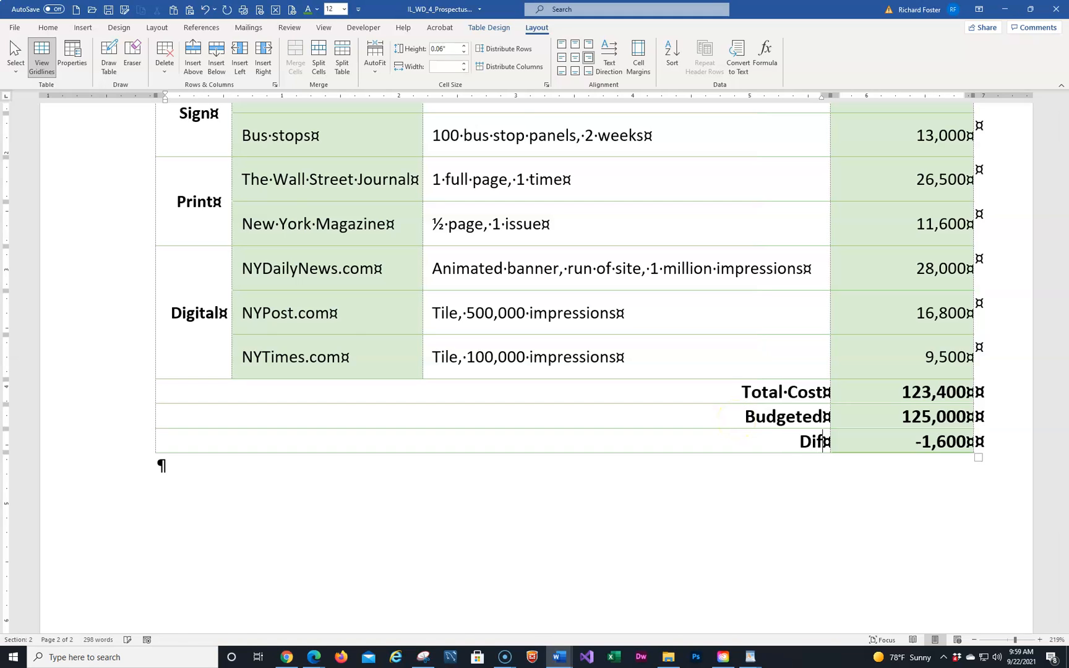
text(ference)
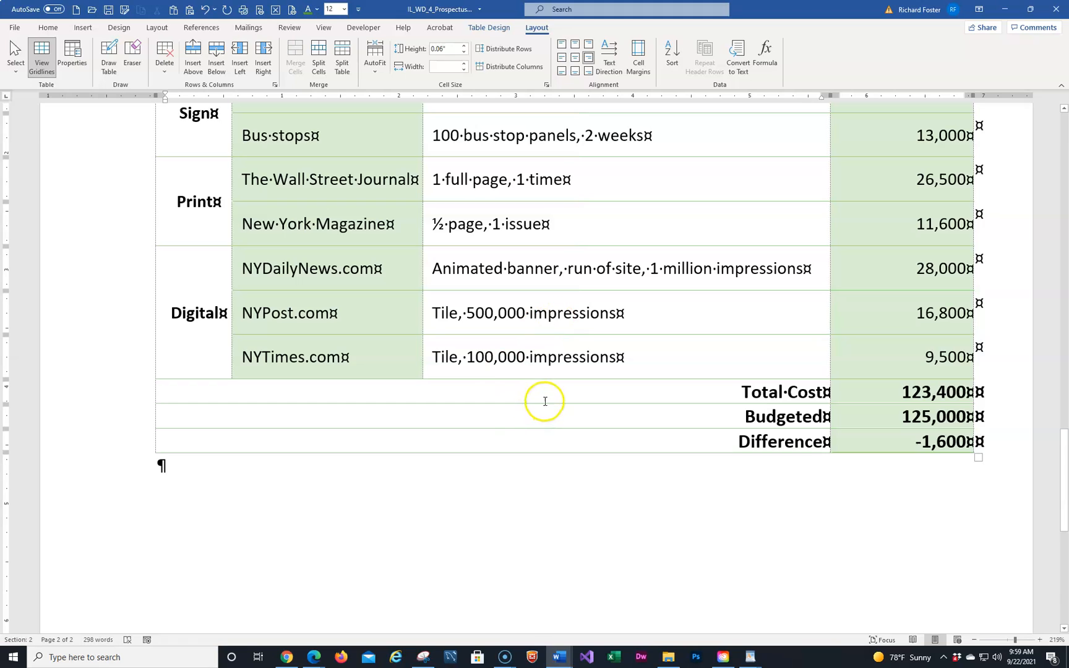
Deselect the new Difference label and save the prospectus
click(868, 413)
key(Tab)
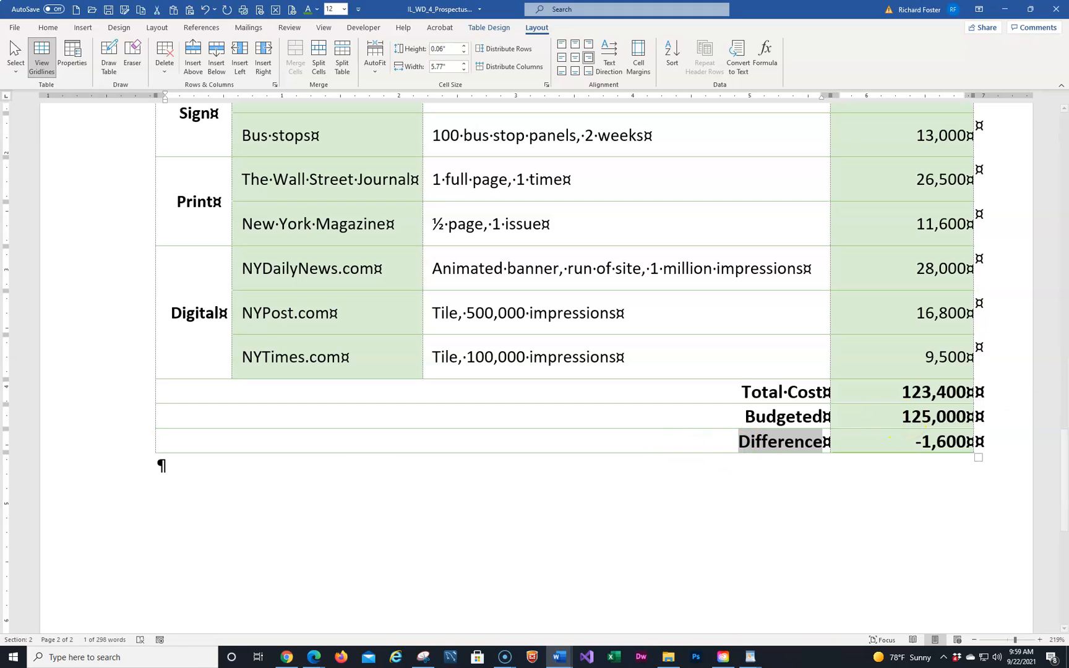
click(568, 401)
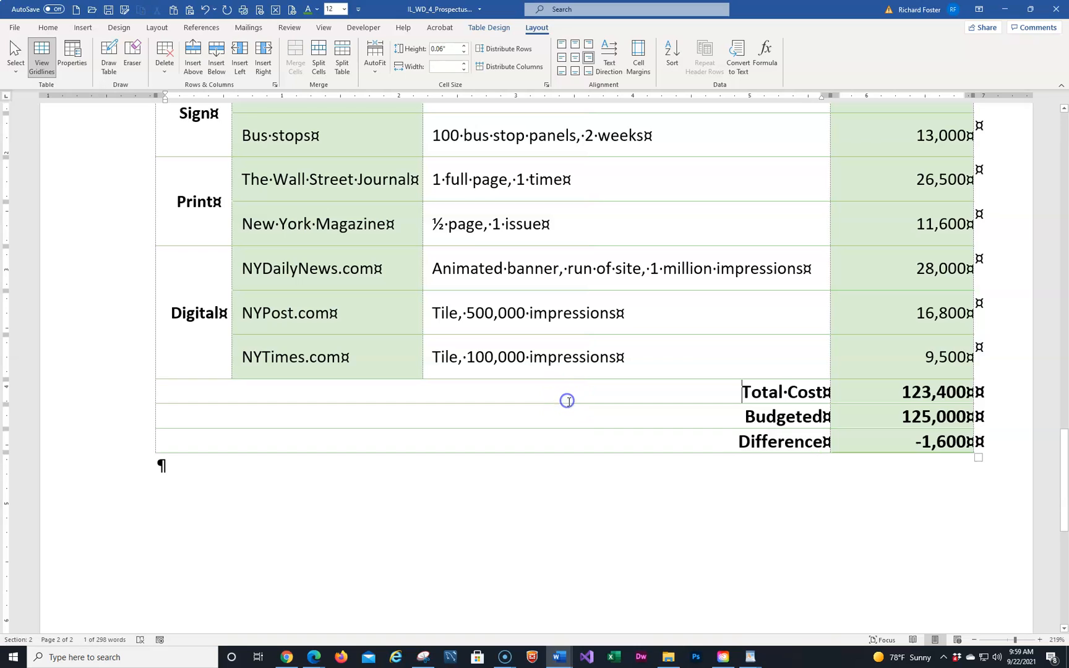
click(109, 10)
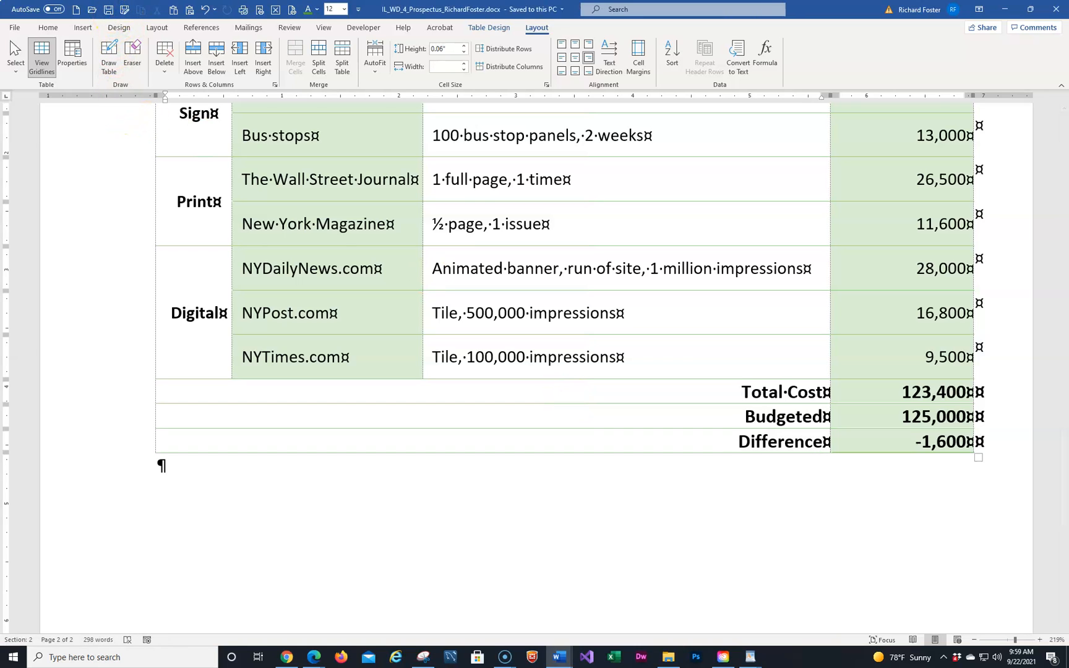
Merge the Format and Venue header cells into one cell reading 'Ad Location'
key(alt+Tab)
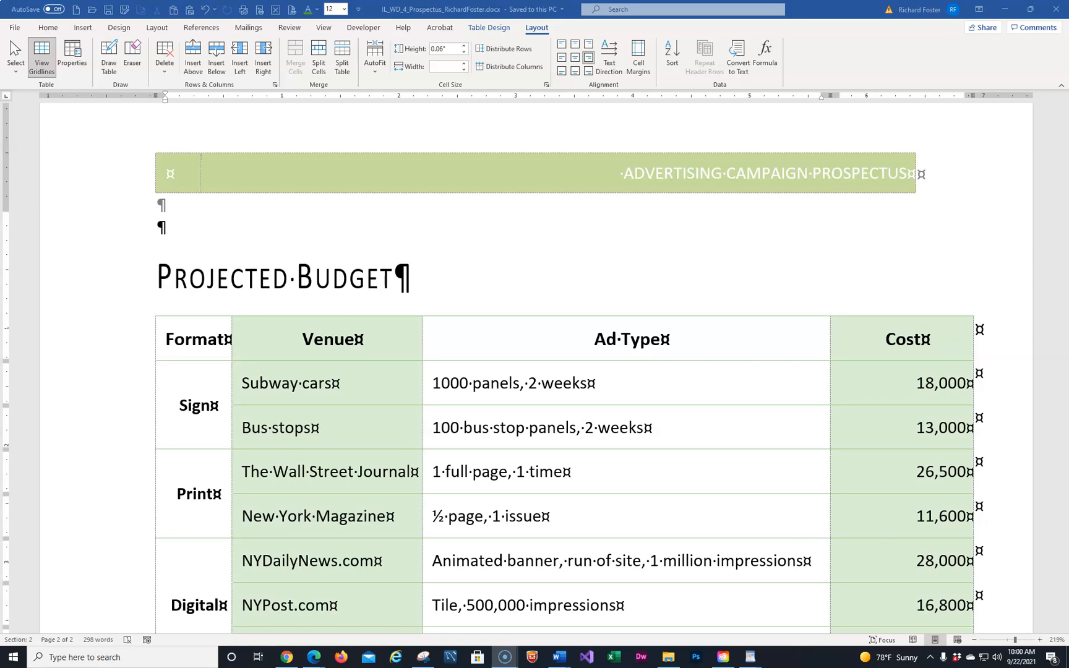
click(173, 371)
click(168, 339)
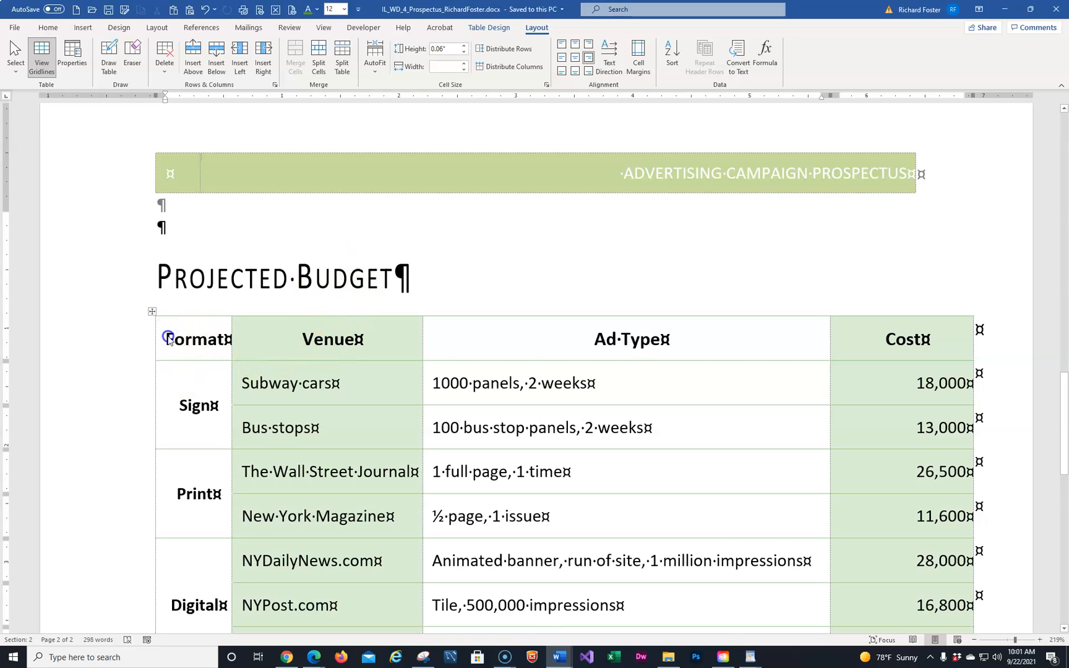
click(168, 339)
click(171, 337)
drag(170, 338, 270, 348)
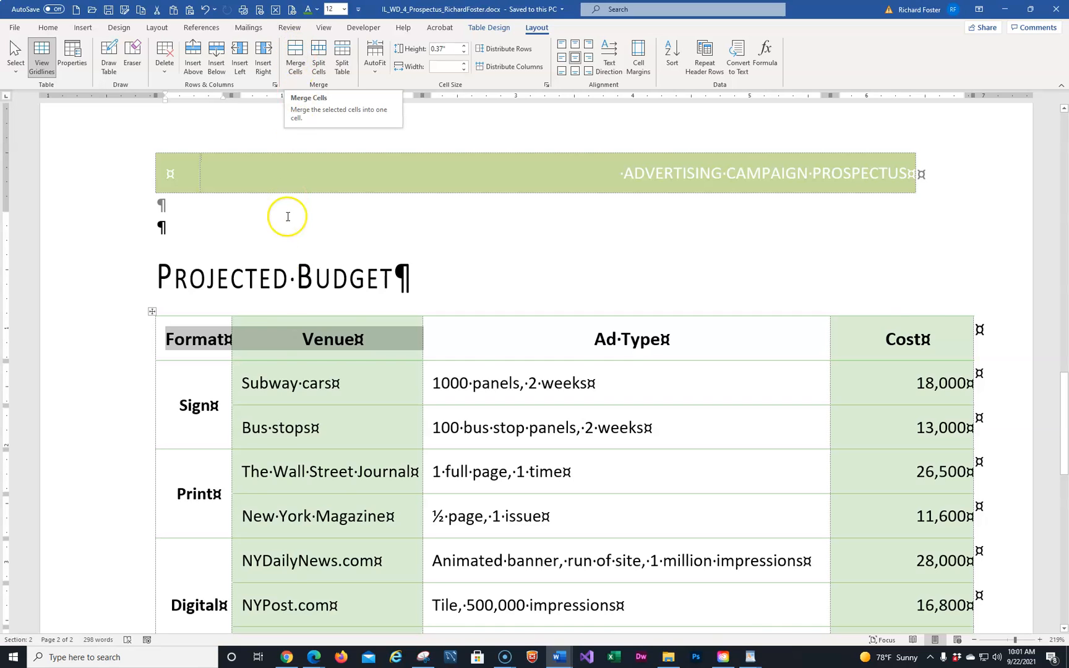
right_click(283, 338)
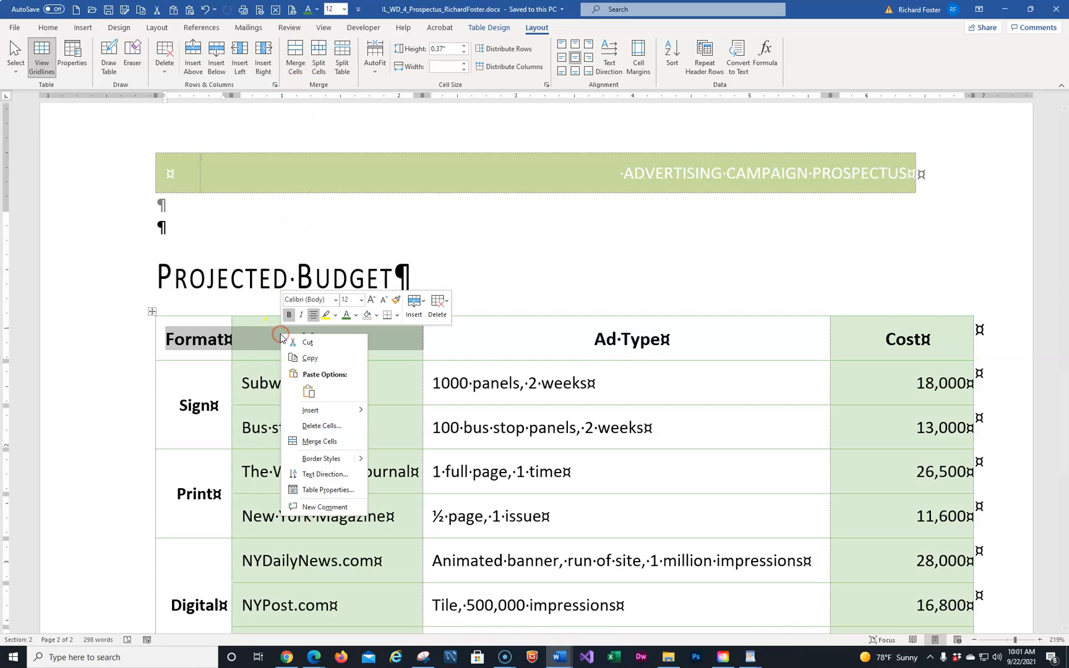
click(313, 441)
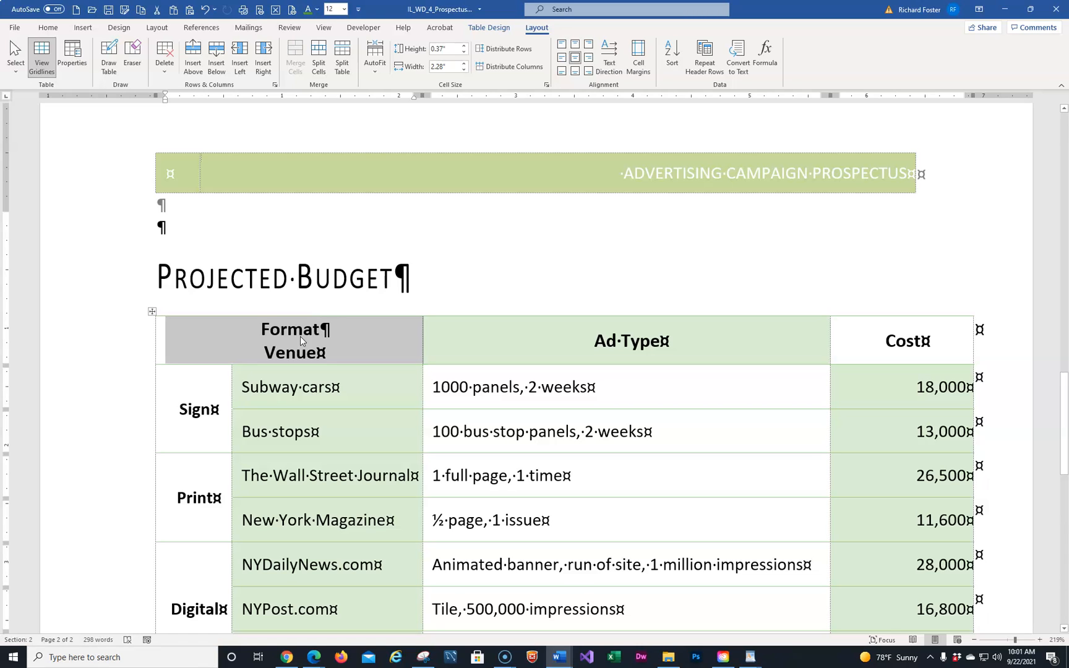
text(Ad Location)
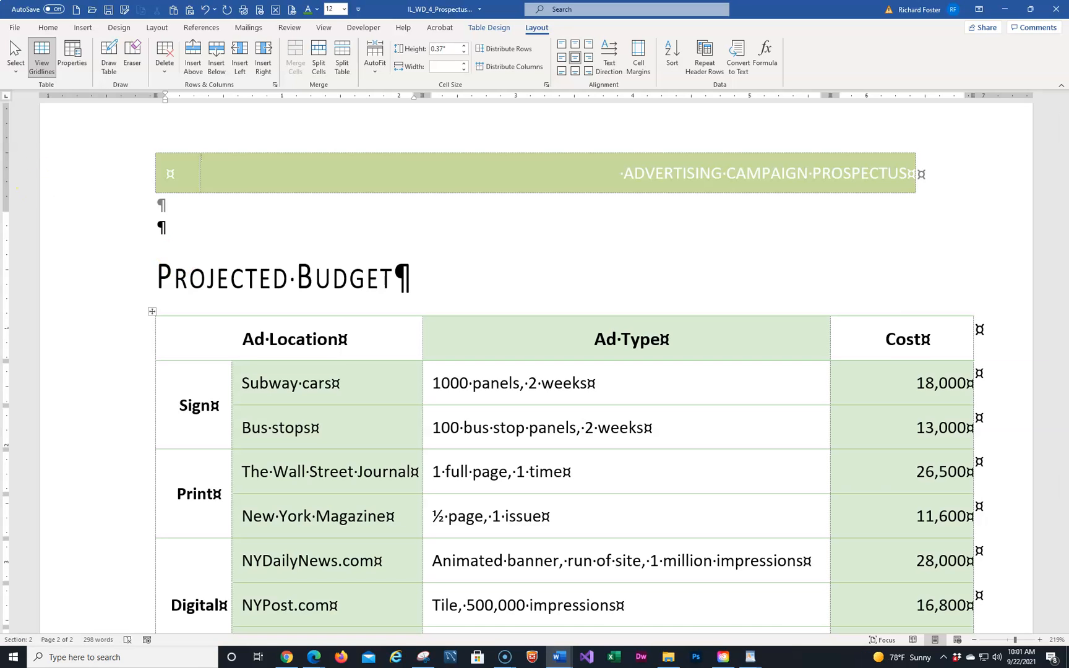
Set the text direction of the Sign, Print and Digital cells to read bottom to top
click(661, 421)
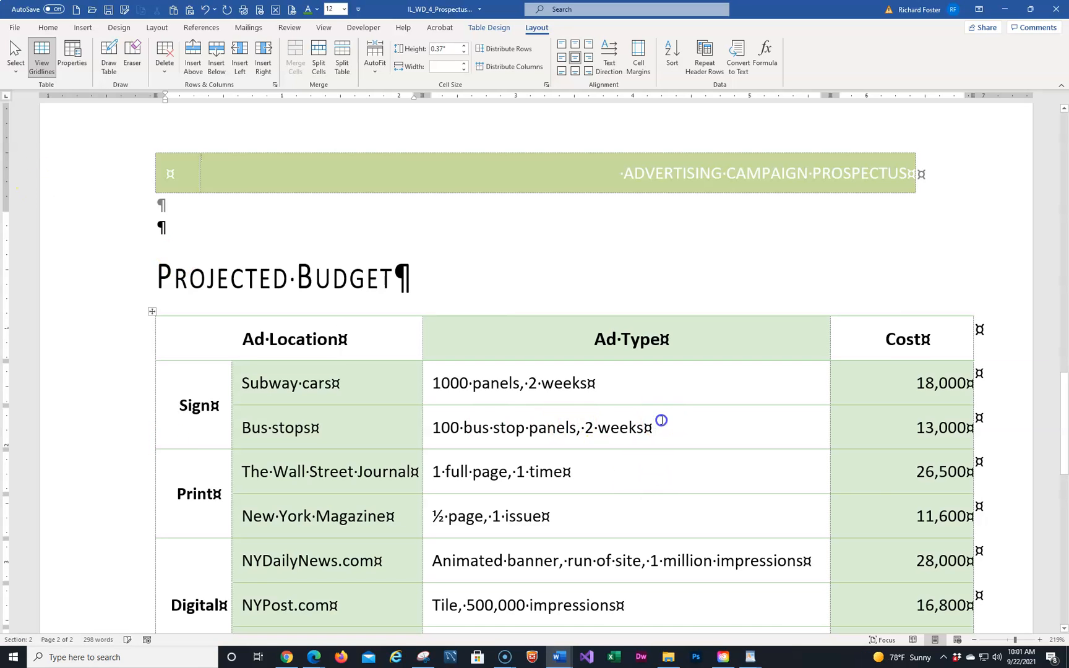
scroll(597, 446, down, 3)
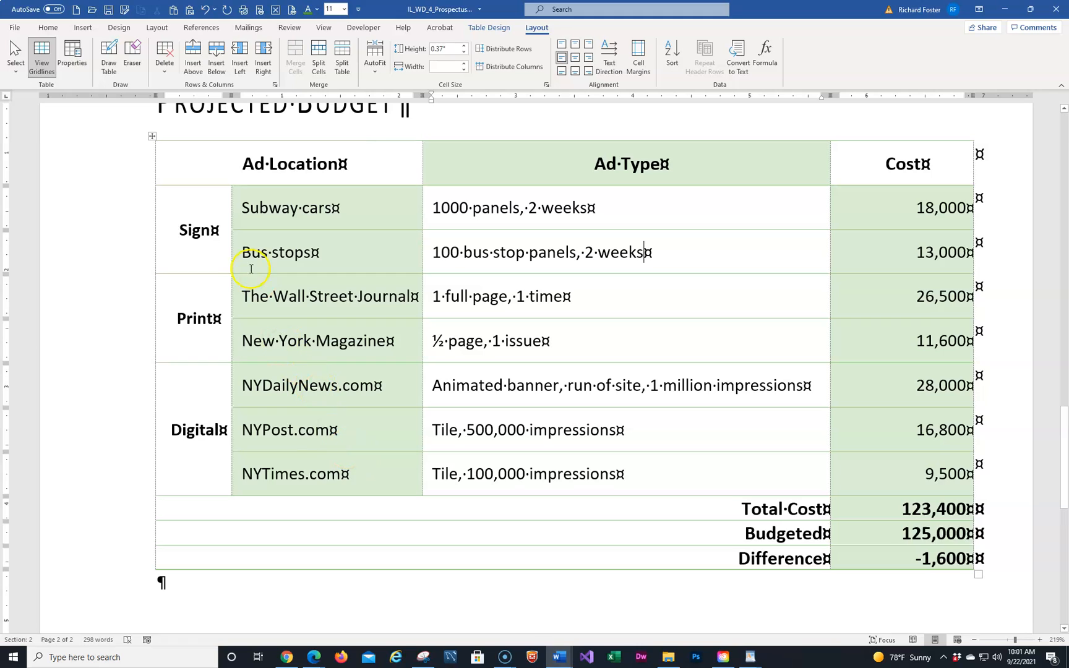
click(181, 222)
ctrl+click(188, 319)
ctrl+click(193, 409)
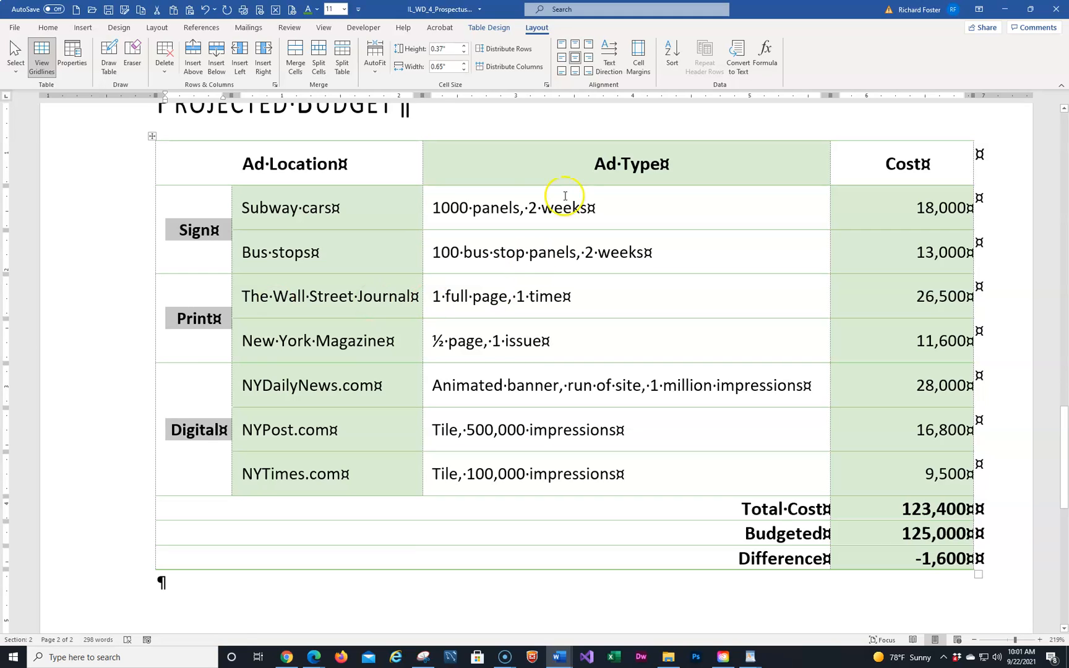
click(610, 55)
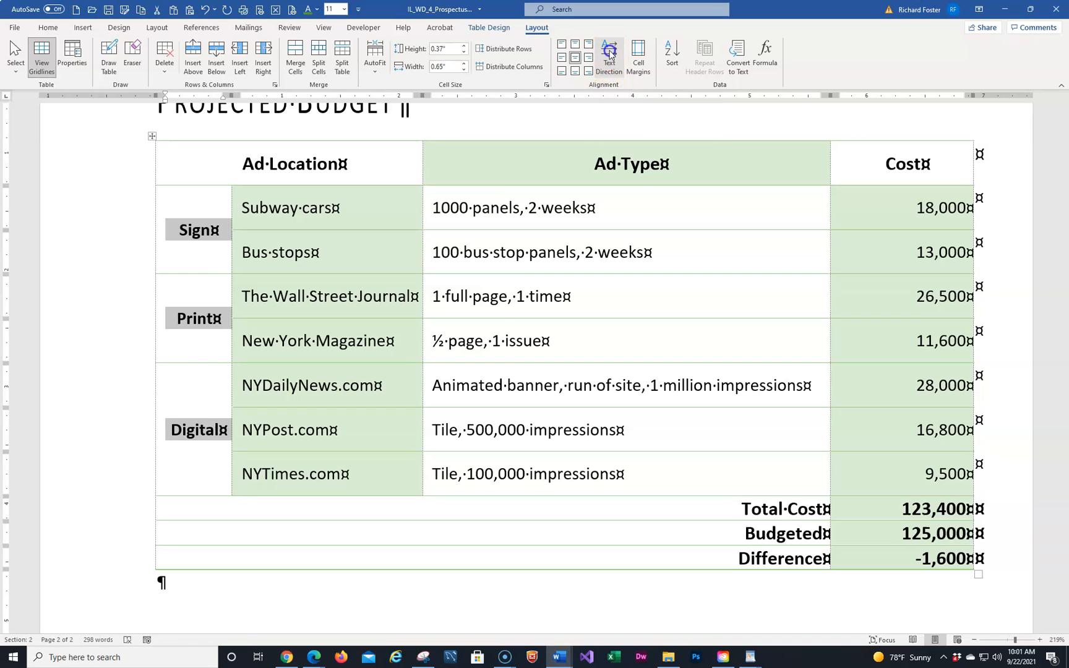
click(610, 55)
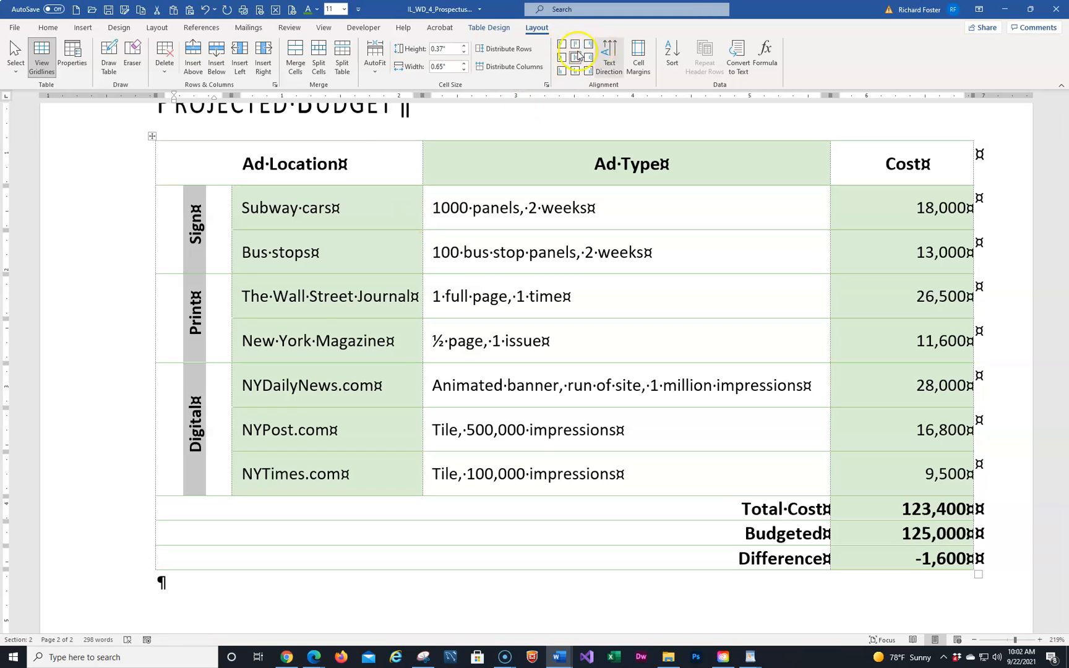
click(359, 266)
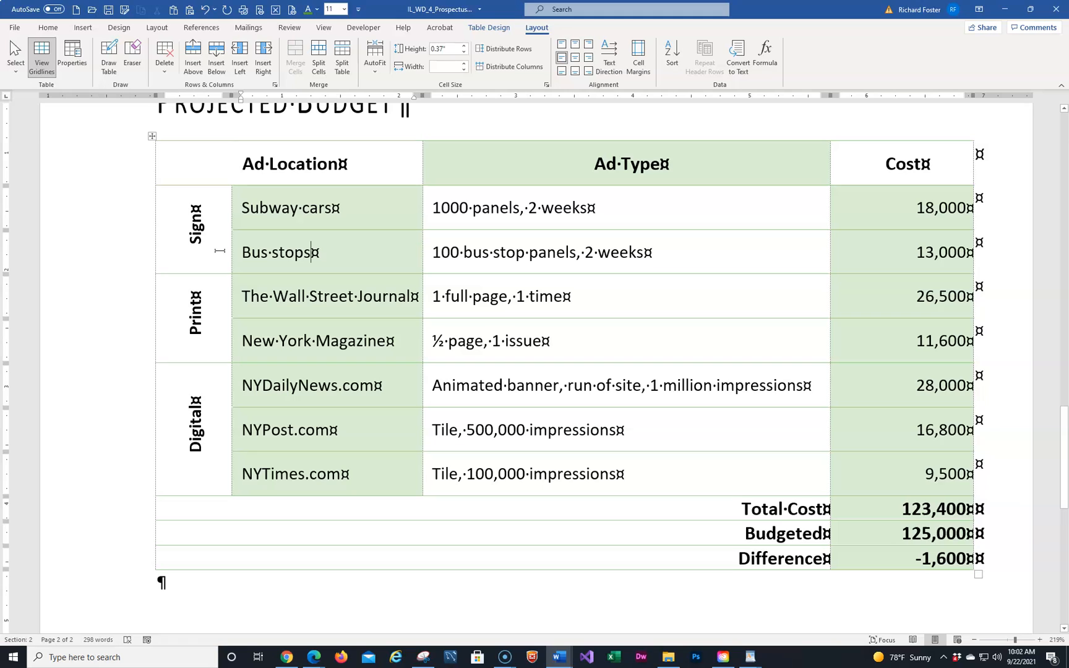
Drag the category column's right border left to fit the labels, retrying once after an undo
click(232, 209)
drag(232, 209, 166, 227)
drag(166, 227, 166, 227)
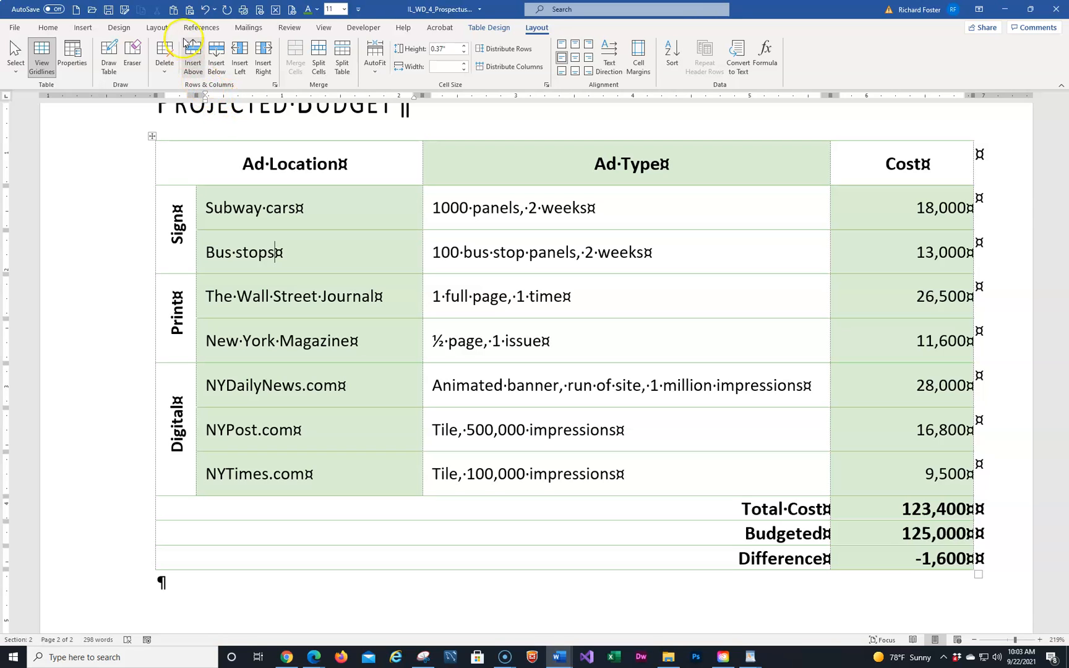
click(206, 10)
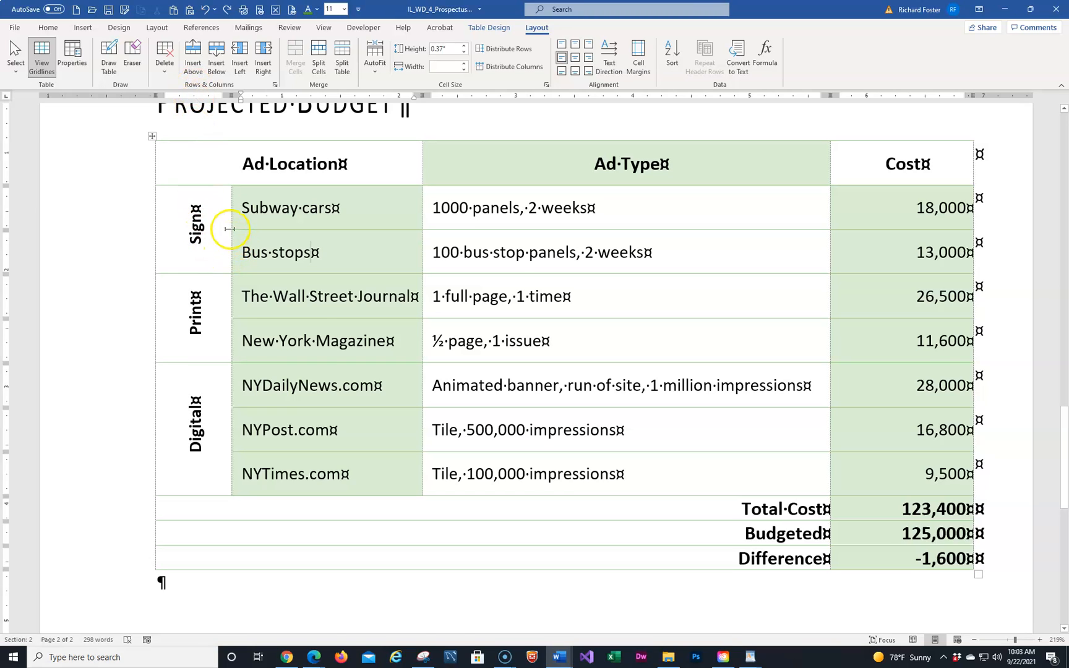
drag(232, 228, 188, 238)
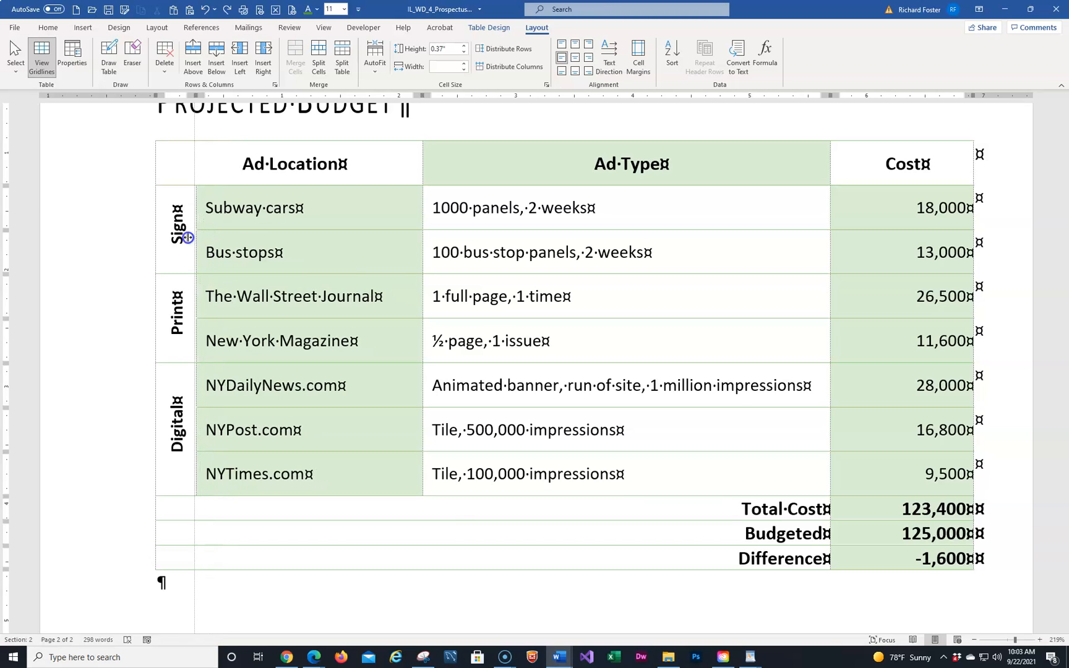
drag(188, 238, 188, 237)
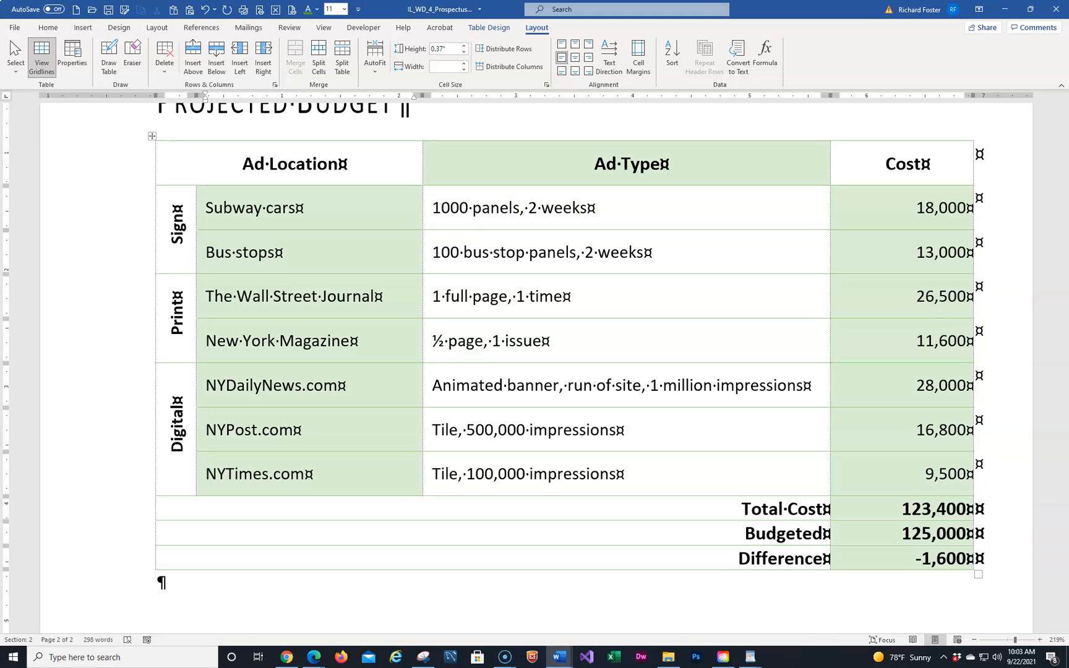
click(171, 223)
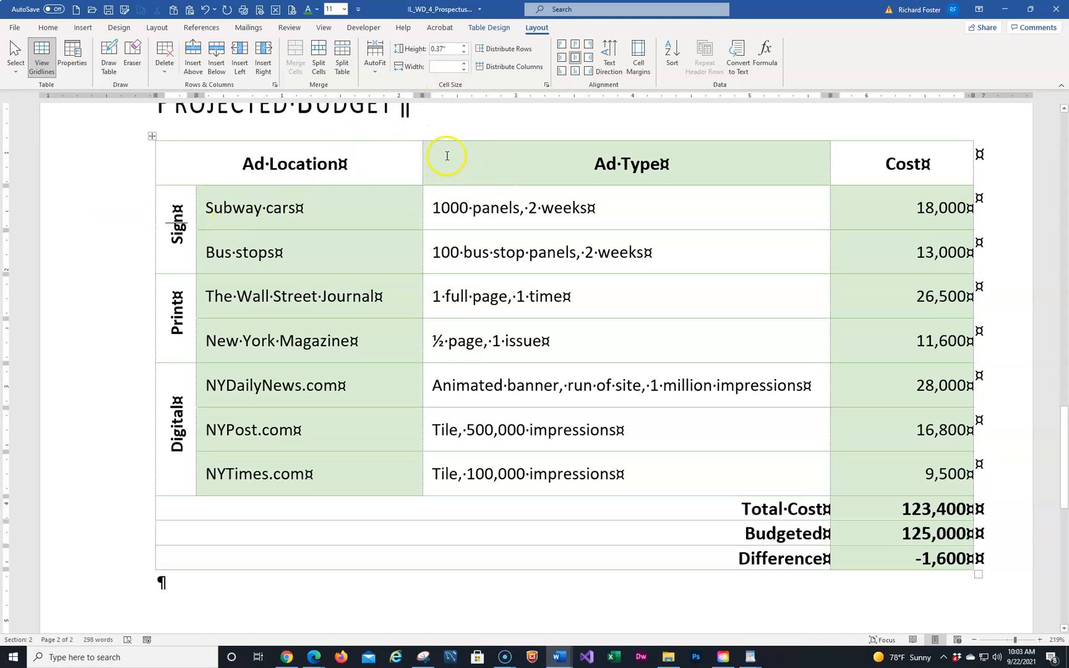
Shade Sign with Lime Accent 2, Print with Dark Teal Accent 4, and Digital with Turquoise Accent 6
click(506, 33)
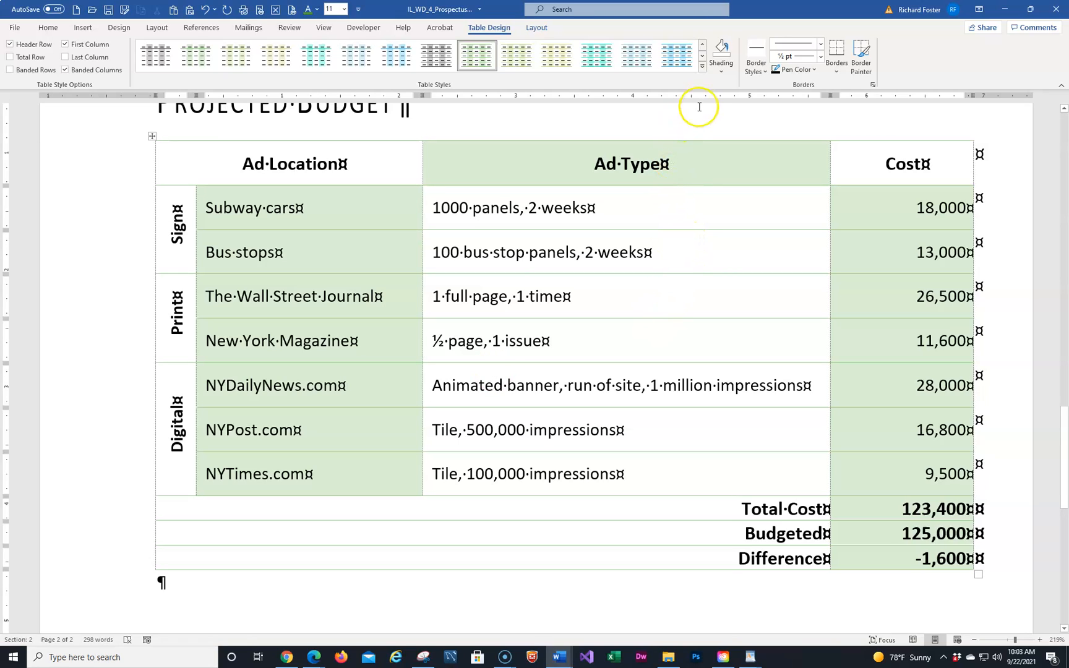
click(721, 72)
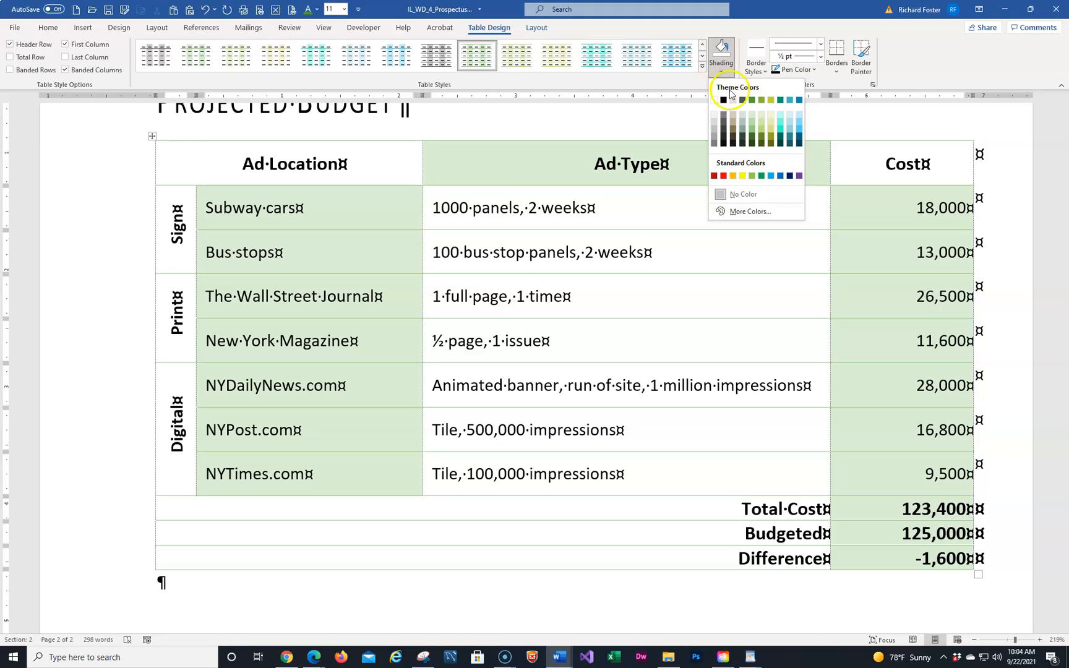
click(770, 101)
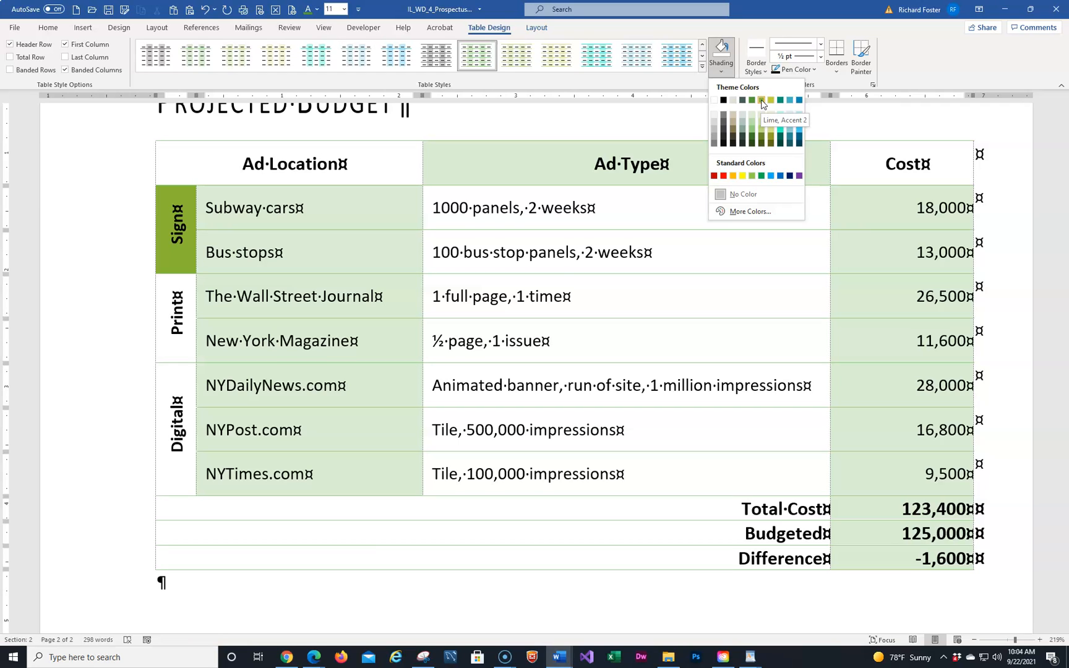
click(762, 102)
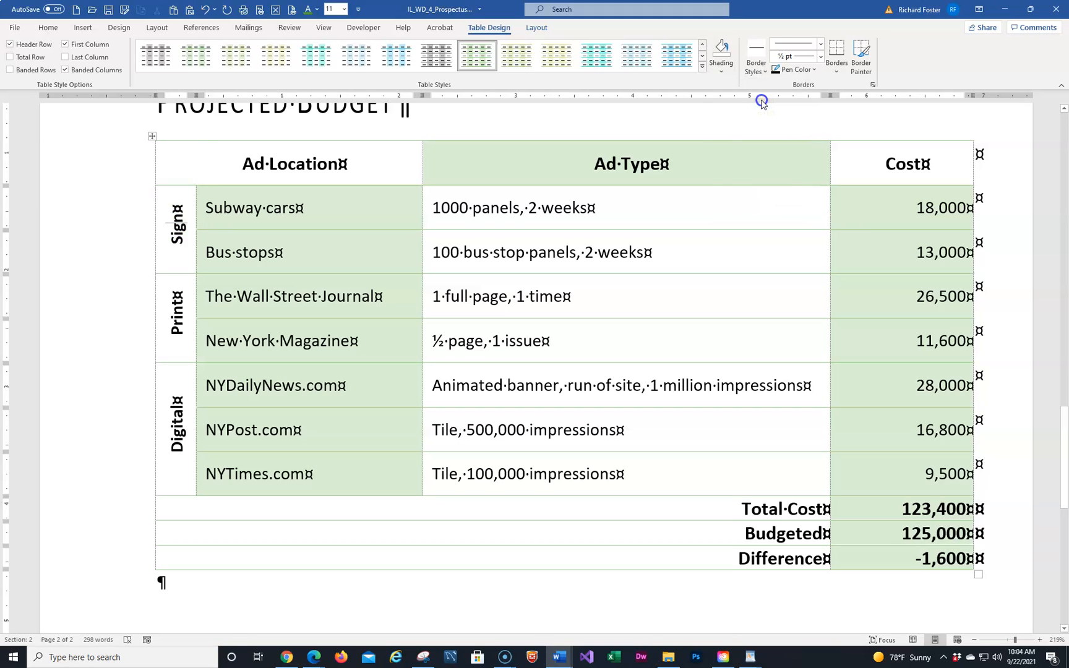
click(186, 307)
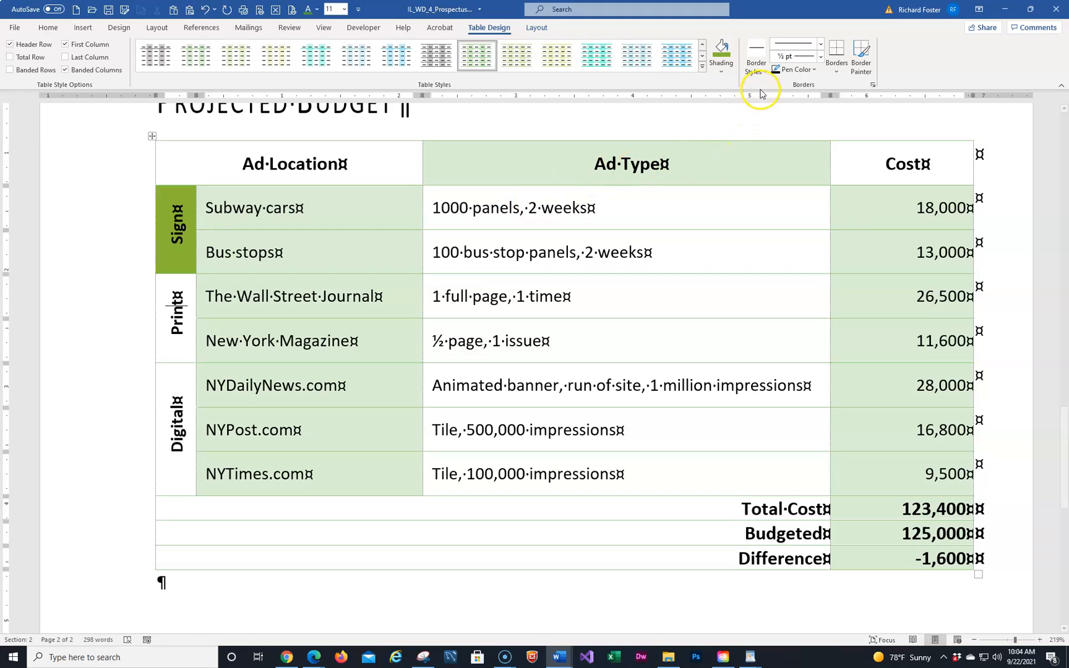
click(723, 75)
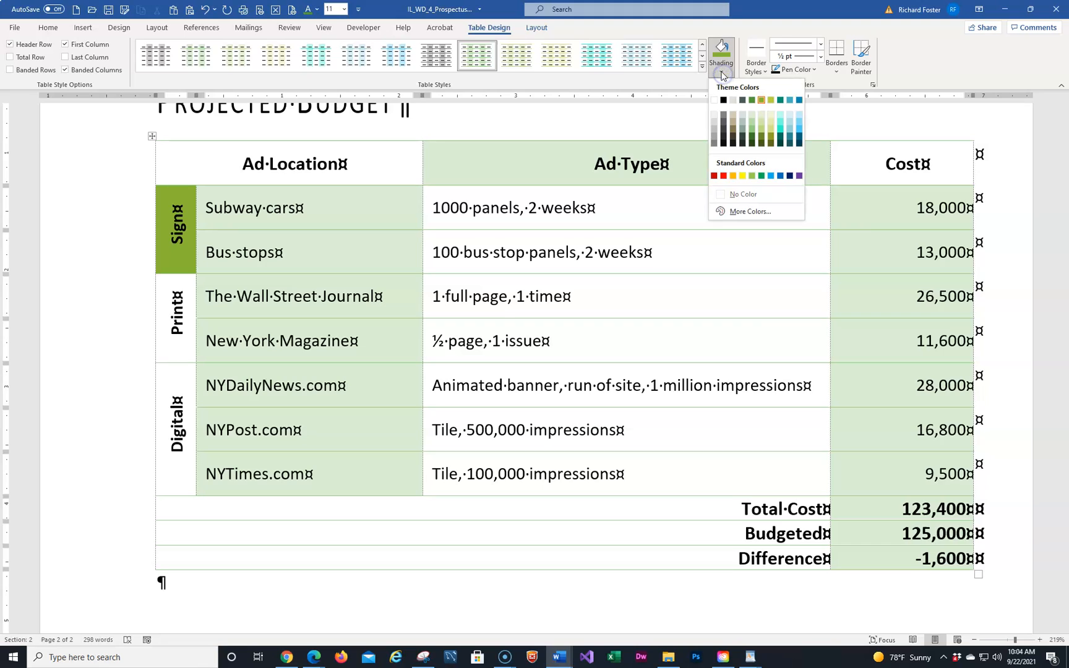
click(781, 101)
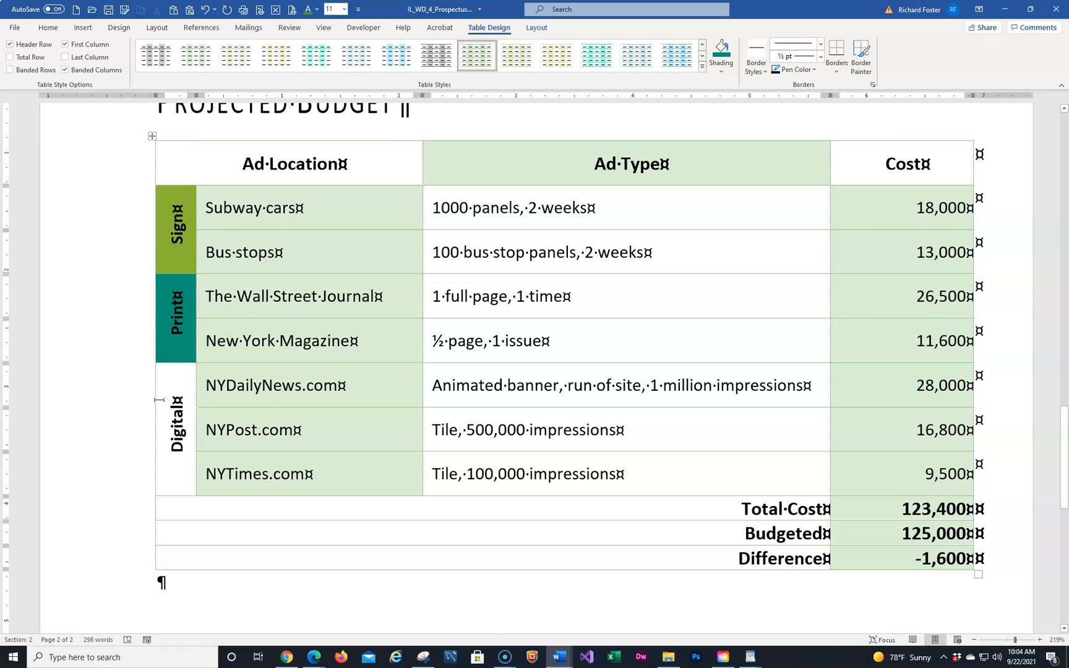
click(721, 72)
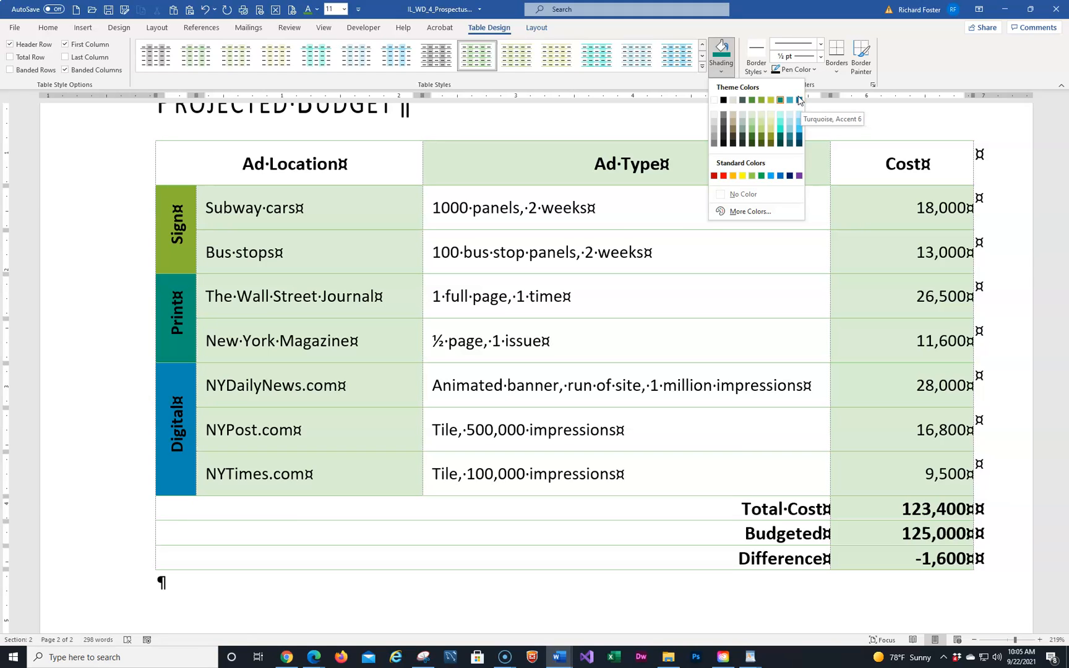
click(798, 101)
click(799, 101)
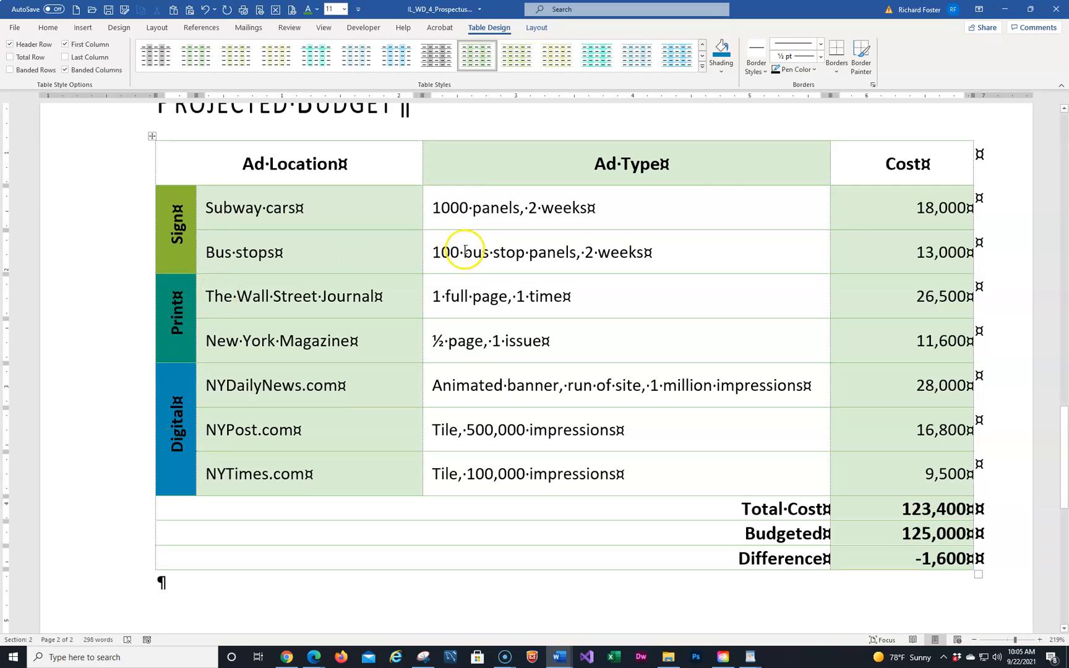
scroll(685, 196, up, 2)
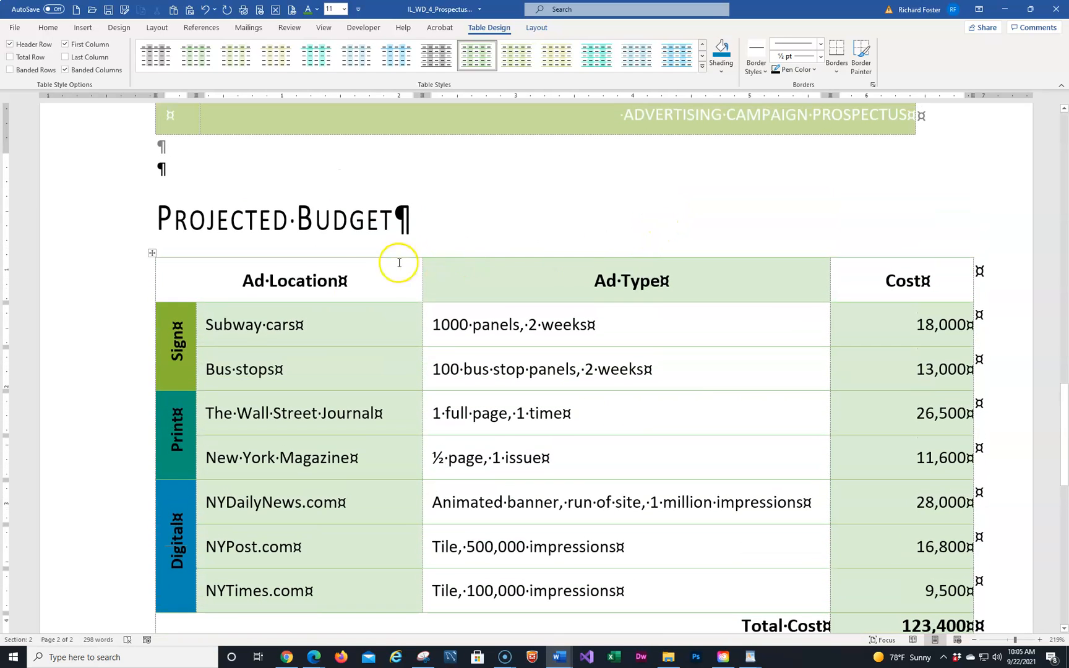
Fill the header row with Green, Accent 1 shading and set its font colour to White
click(70, 286)
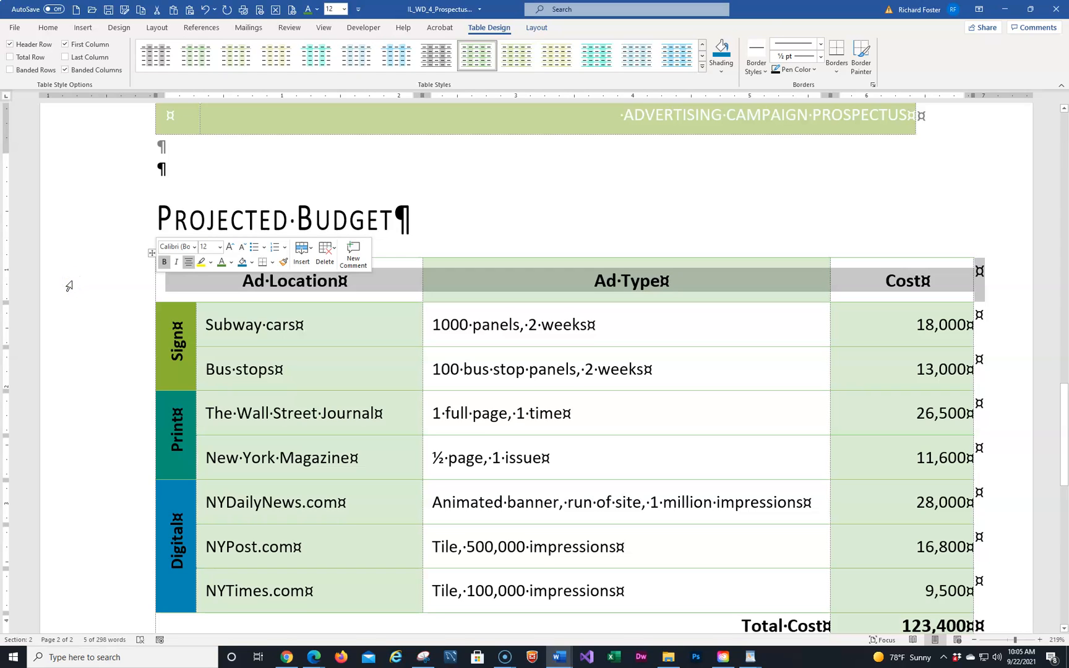
click(721, 74)
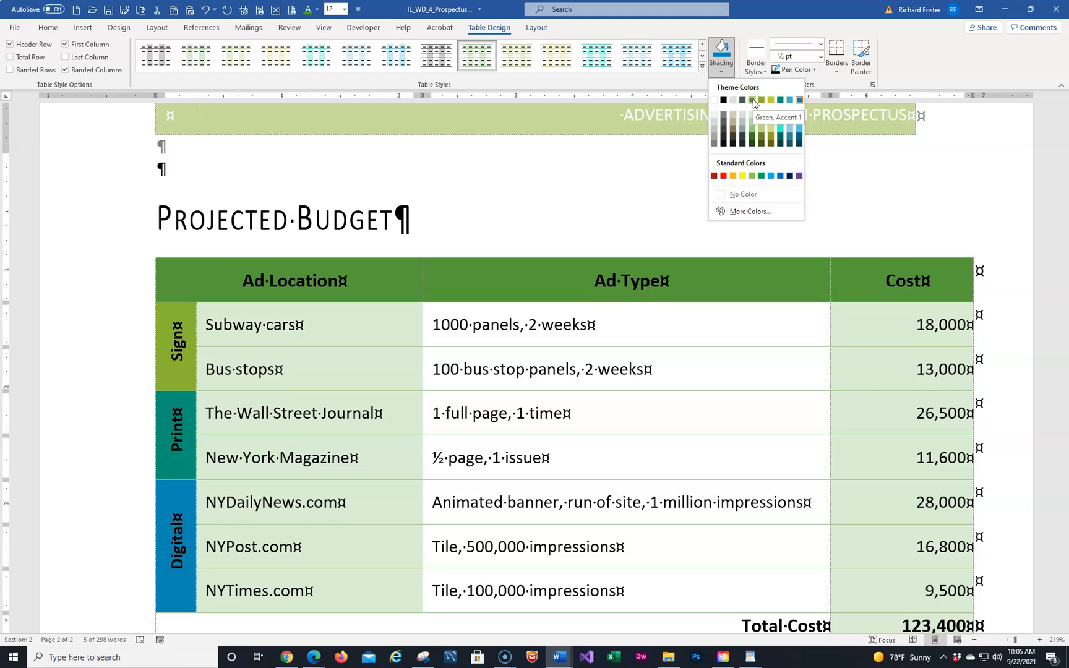
click(752, 100)
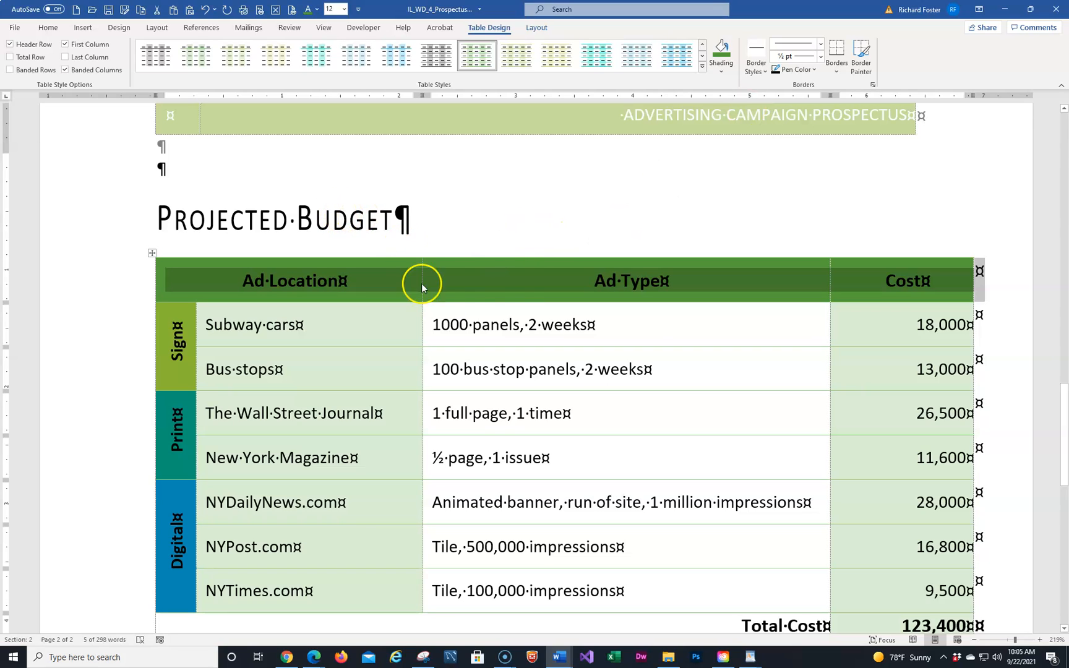
right_click(513, 276)
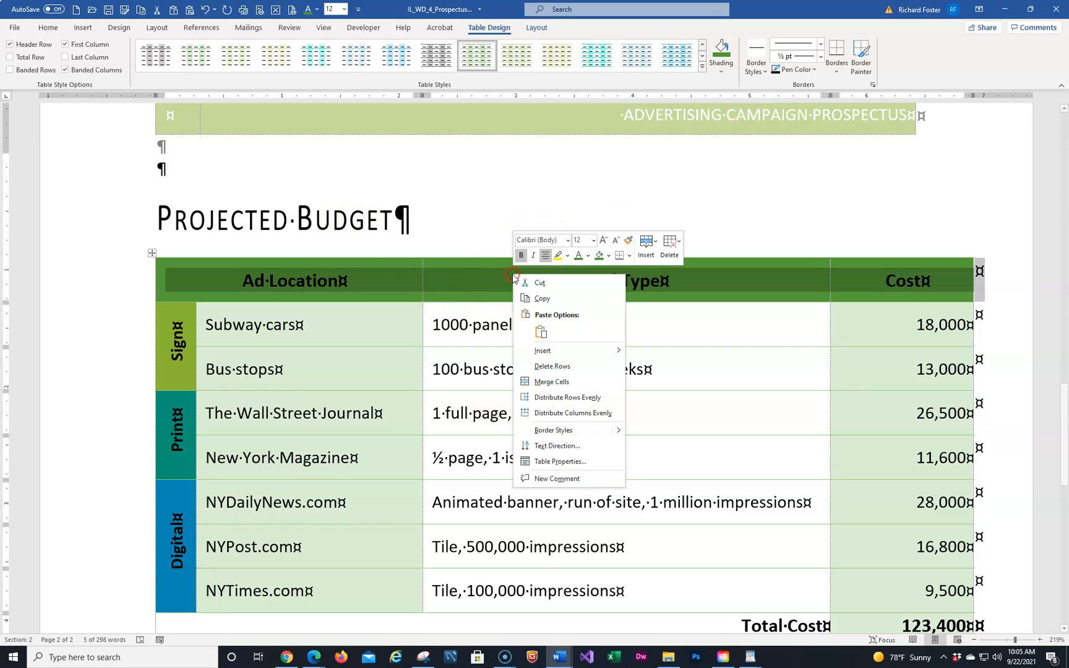
click(587, 259)
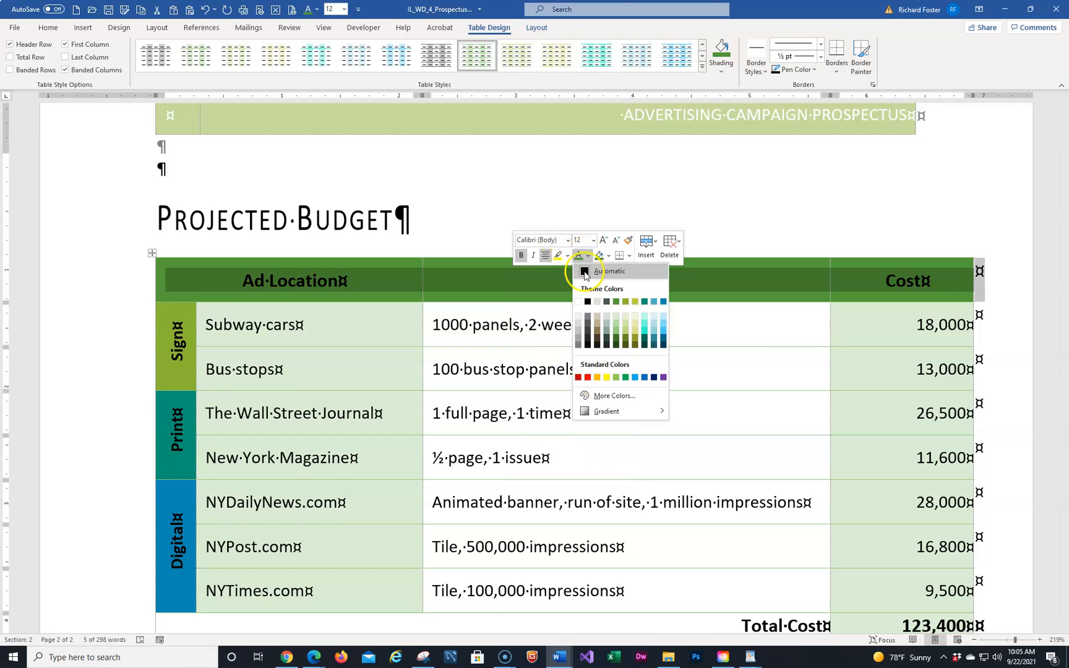
click(579, 302)
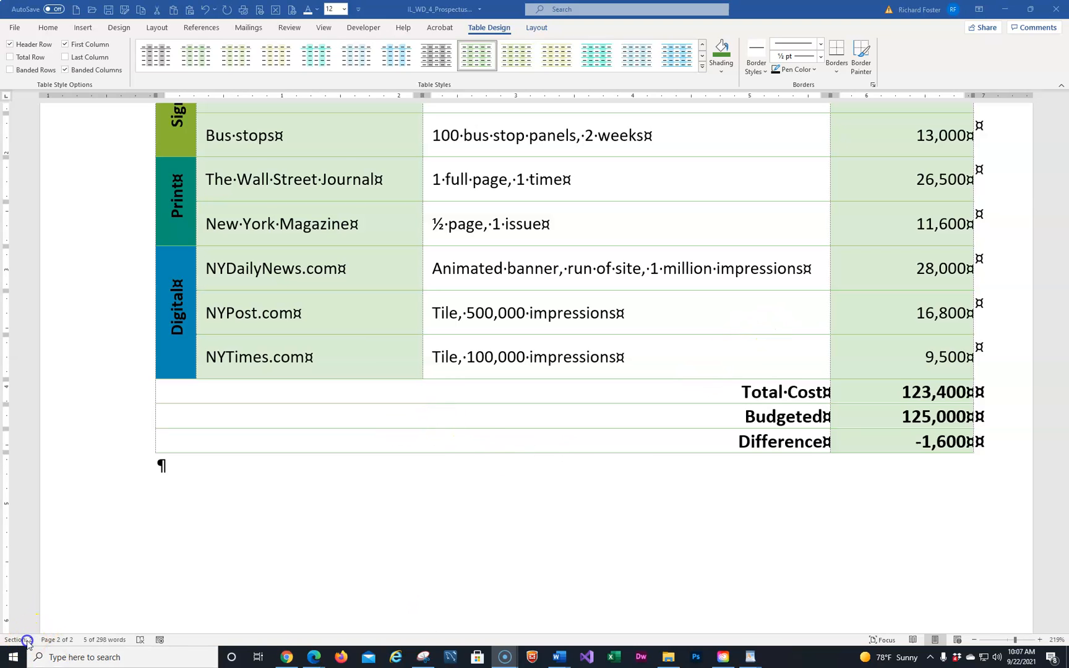
click(583, 378)
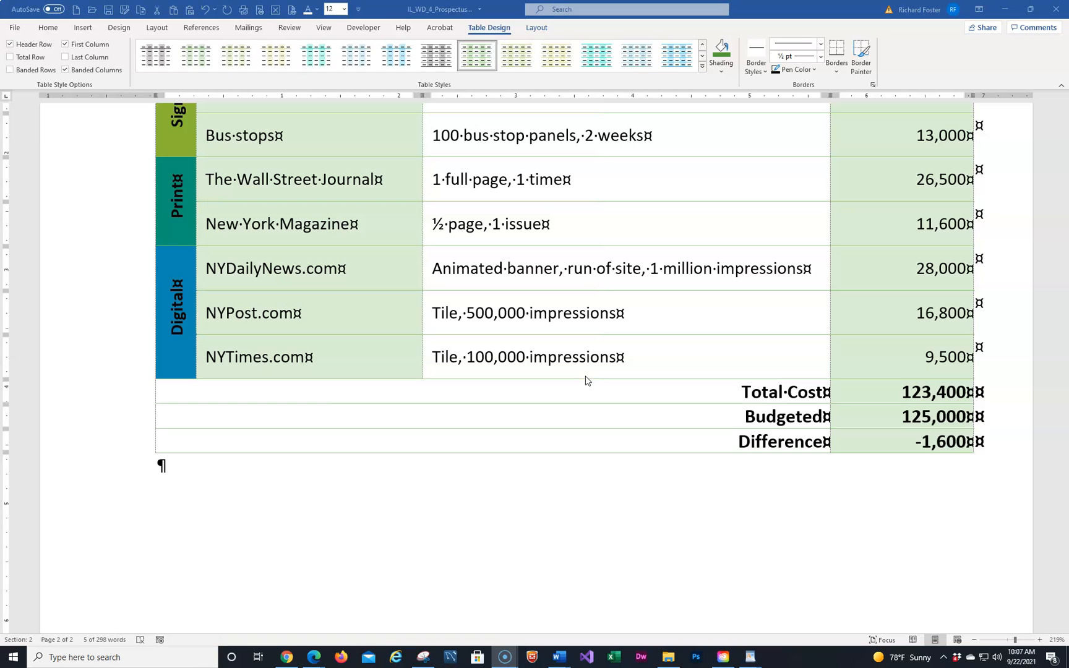
click(604, 346)
click(834, 73)
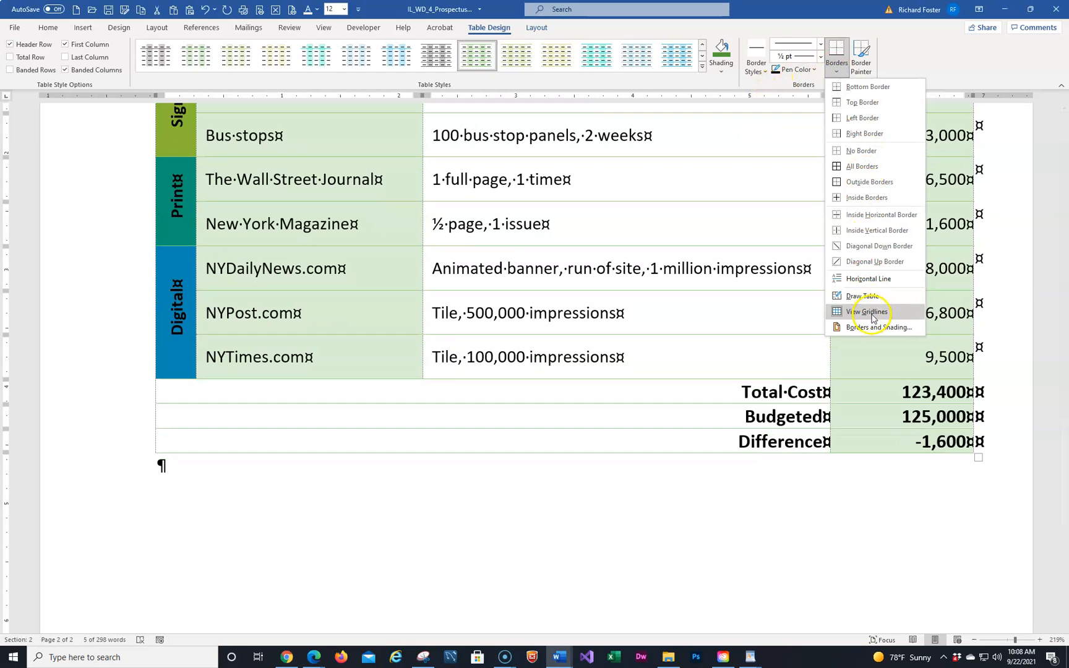
click(873, 312)
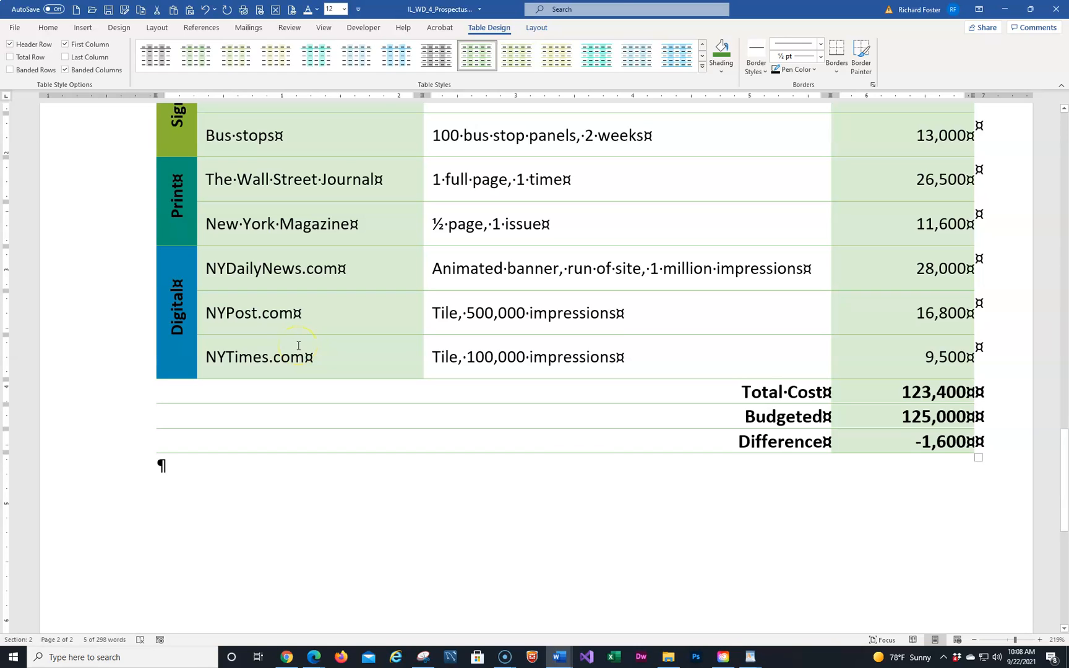
Apply No Border to the Total Cost, Budgeted and Difference rows
drag(107, 393, 112, 433)
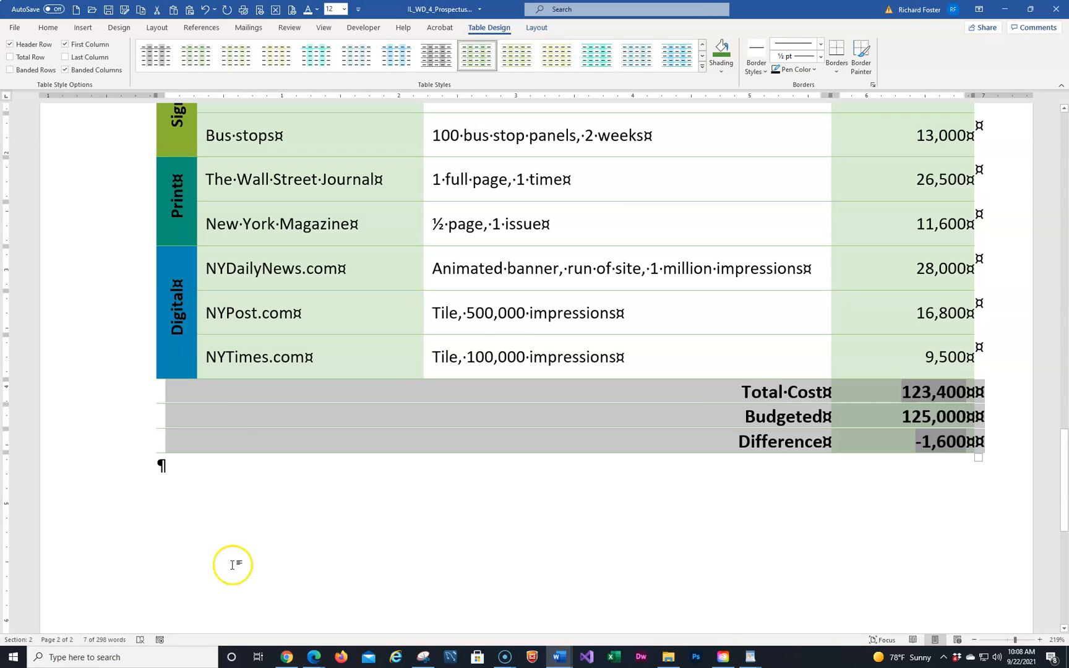
click(839, 73)
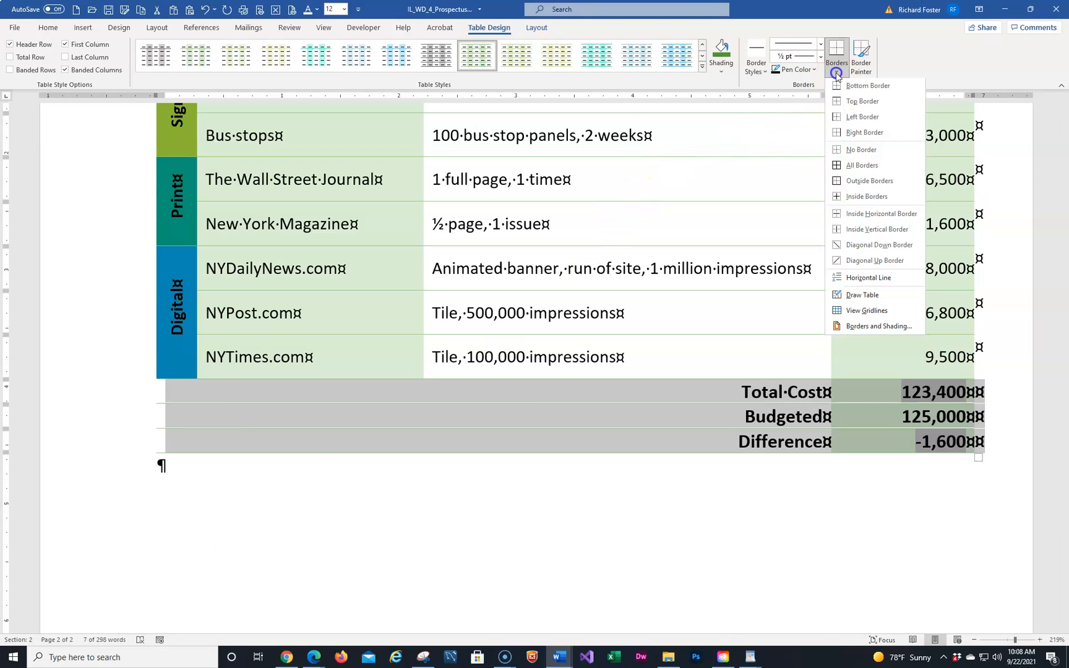
click(857, 150)
click(784, 392)
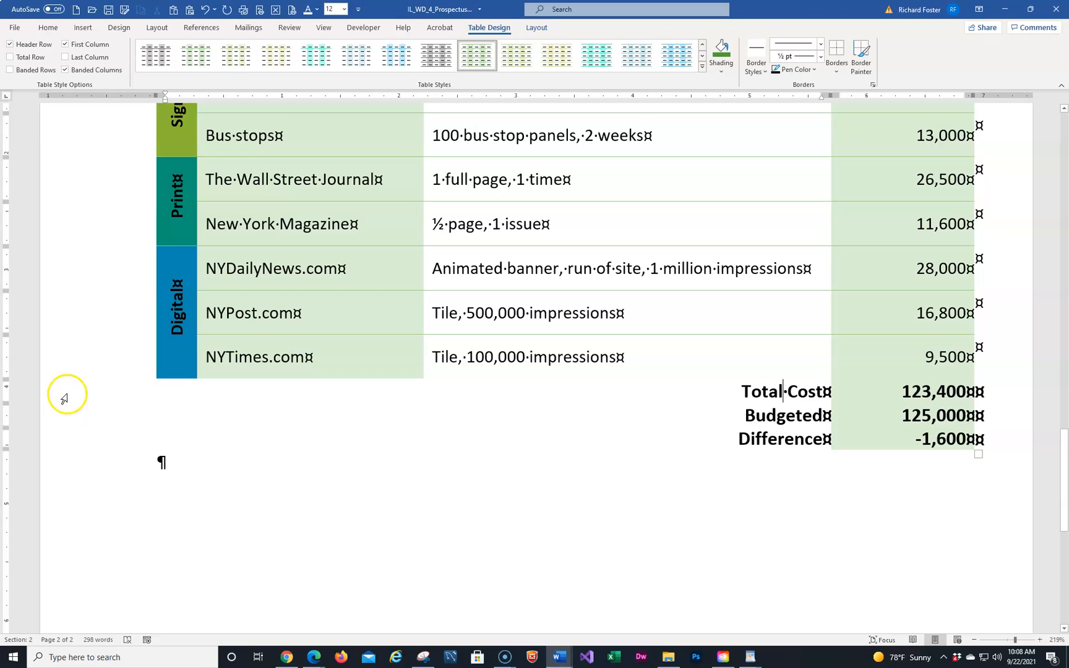
click(64, 396)
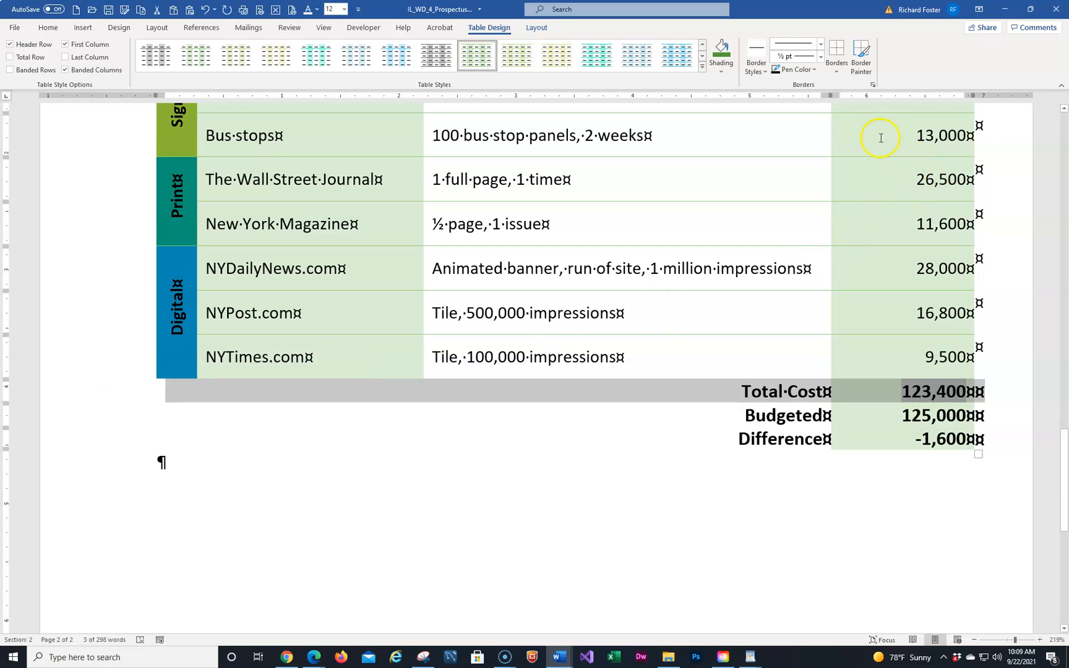
Add a top border to the Total Cost row and a bottom border under the 125,000 cell
click(837, 73)
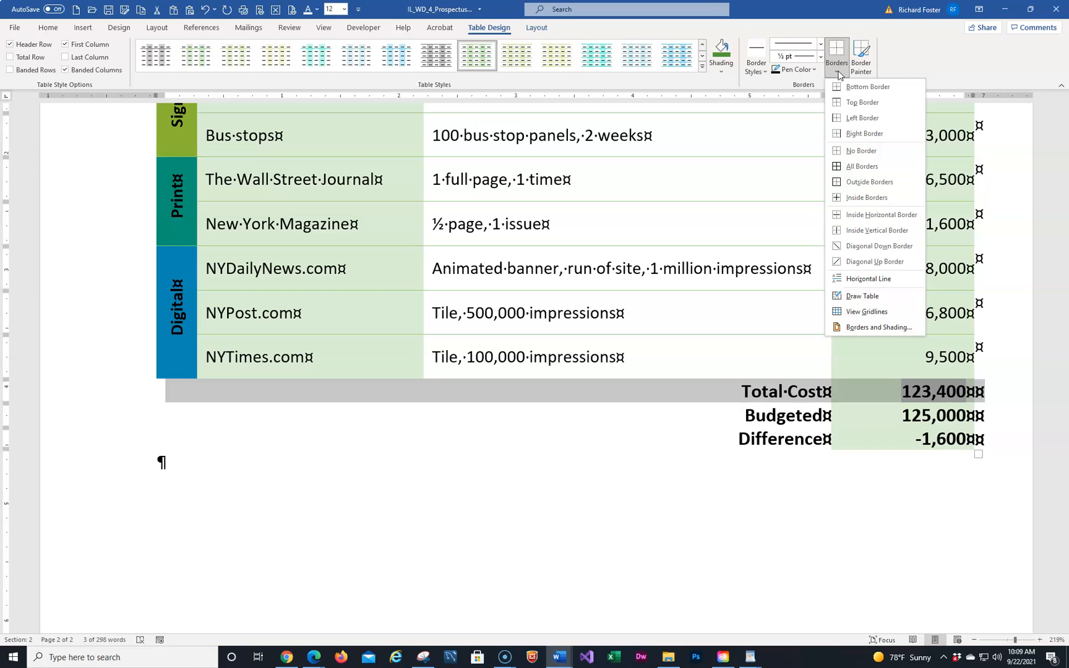
click(846, 102)
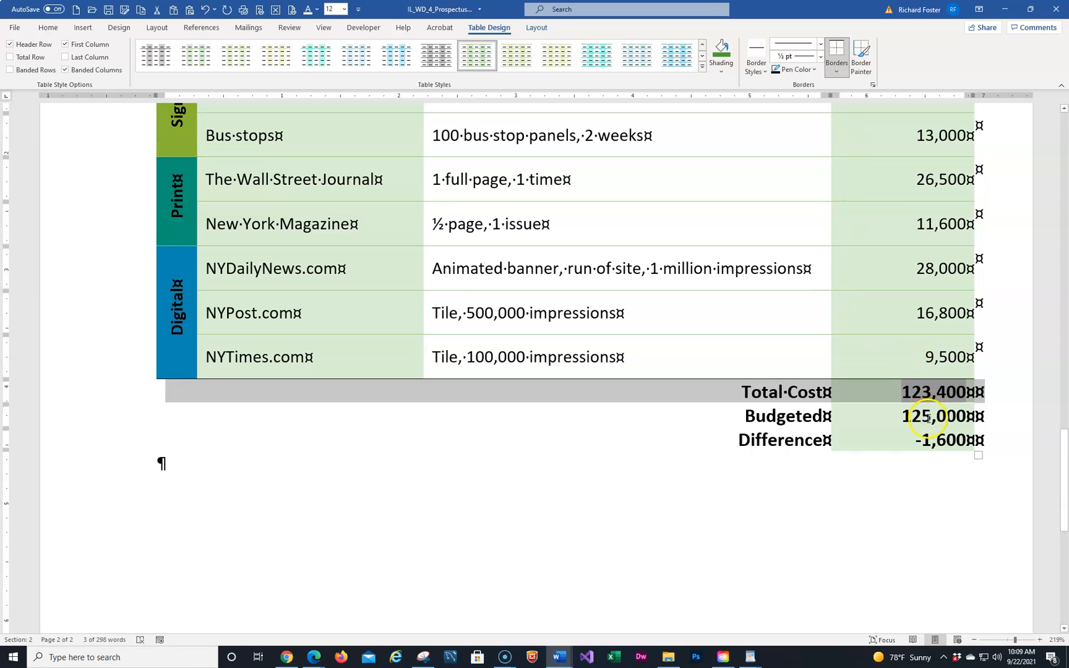
click(928, 418)
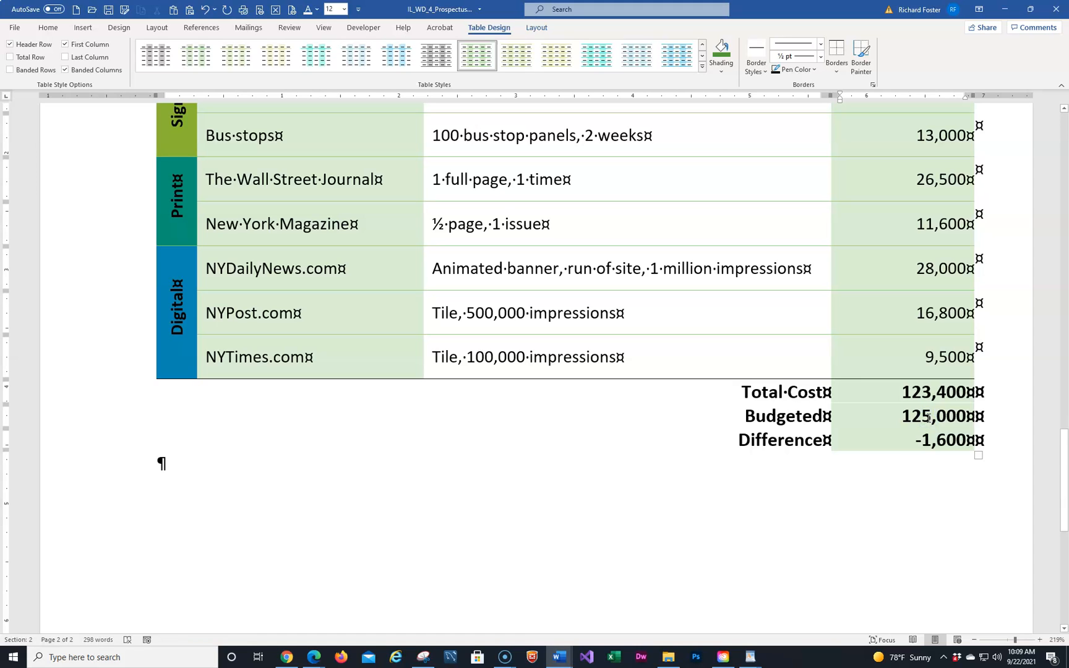
click(838, 72)
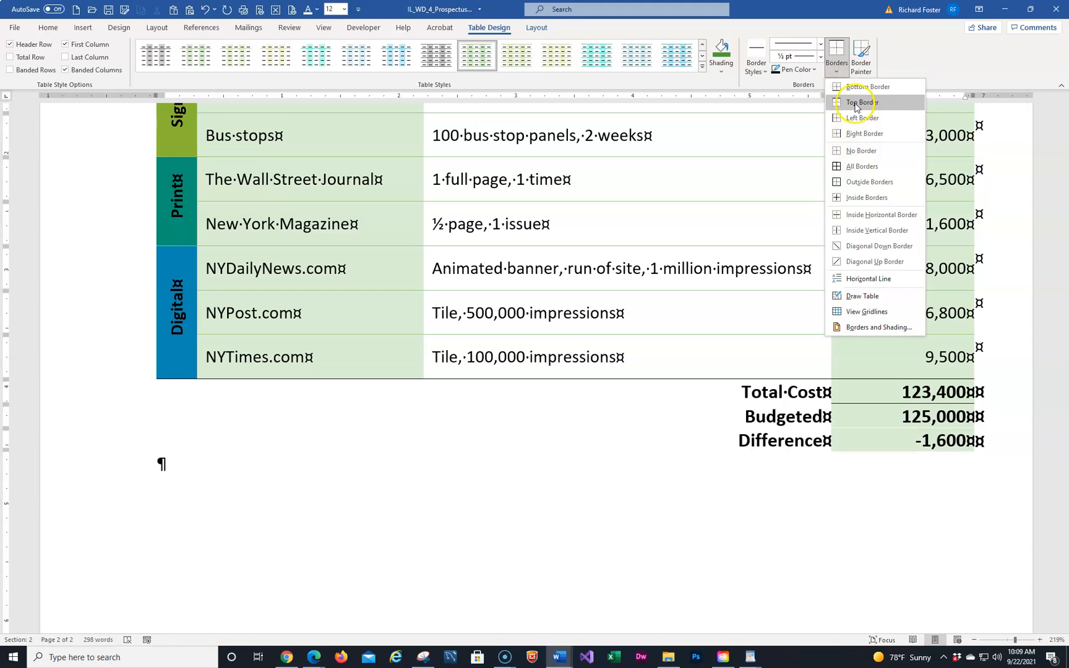
click(855, 86)
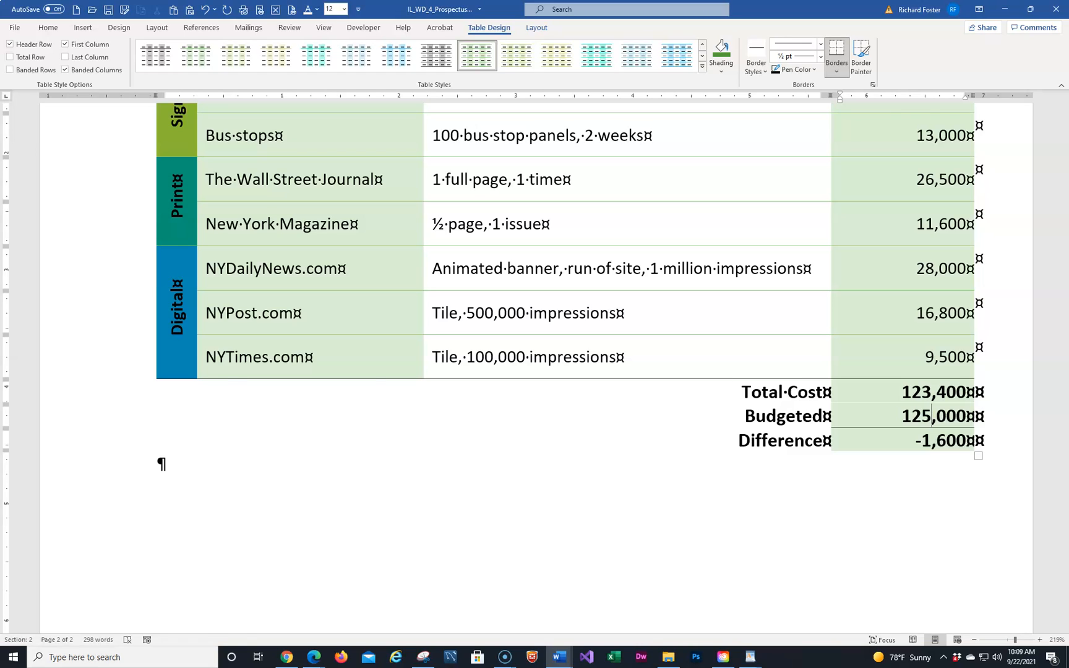
scroll(365, 358, down, 1)
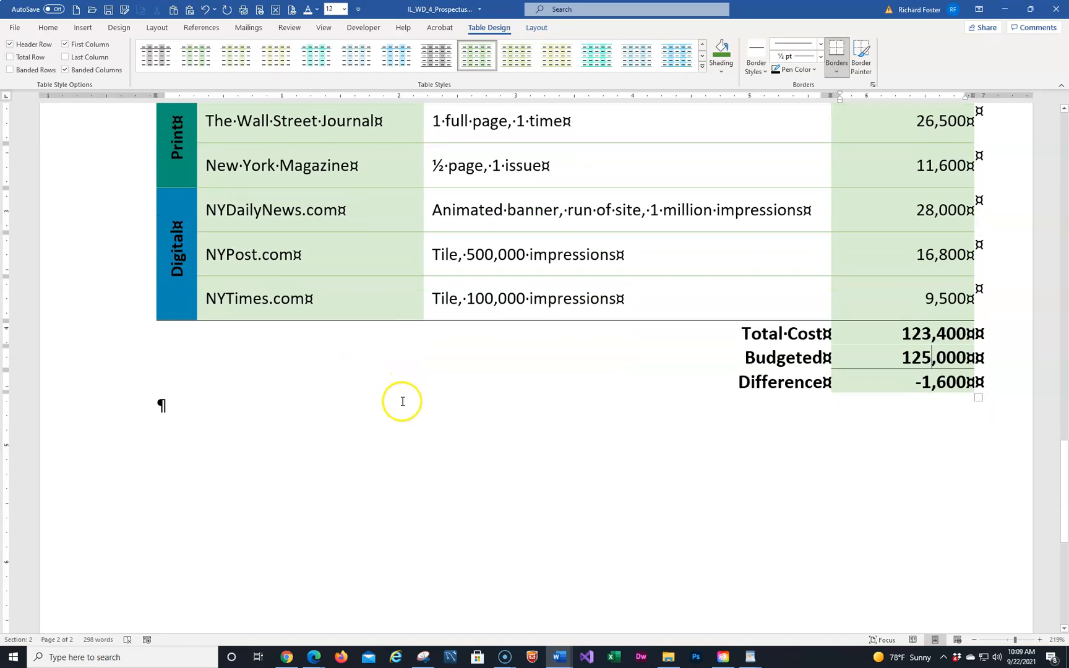
Recolour the Total Cost row's top border green via the Borders and Shading dialog
click(72, 342)
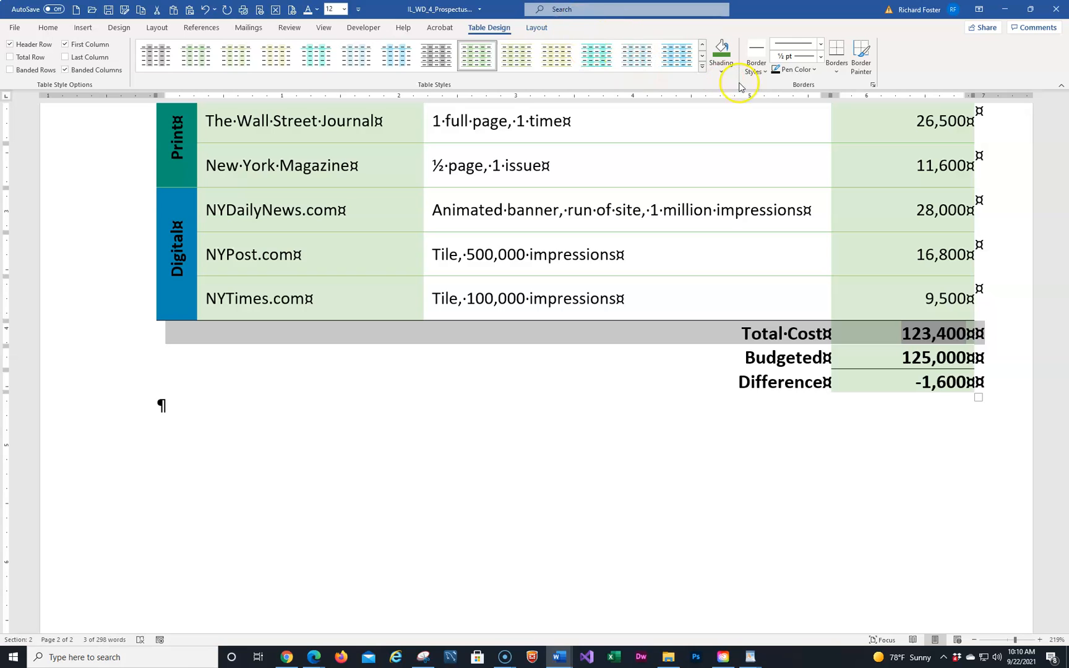
click(838, 73)
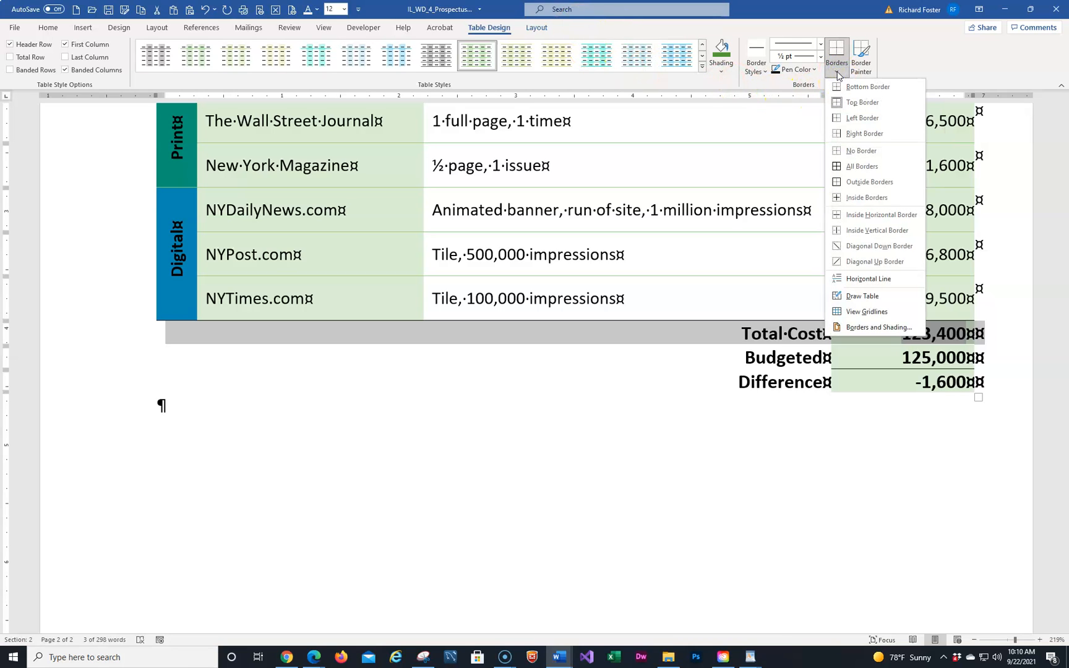
click(851, 333)
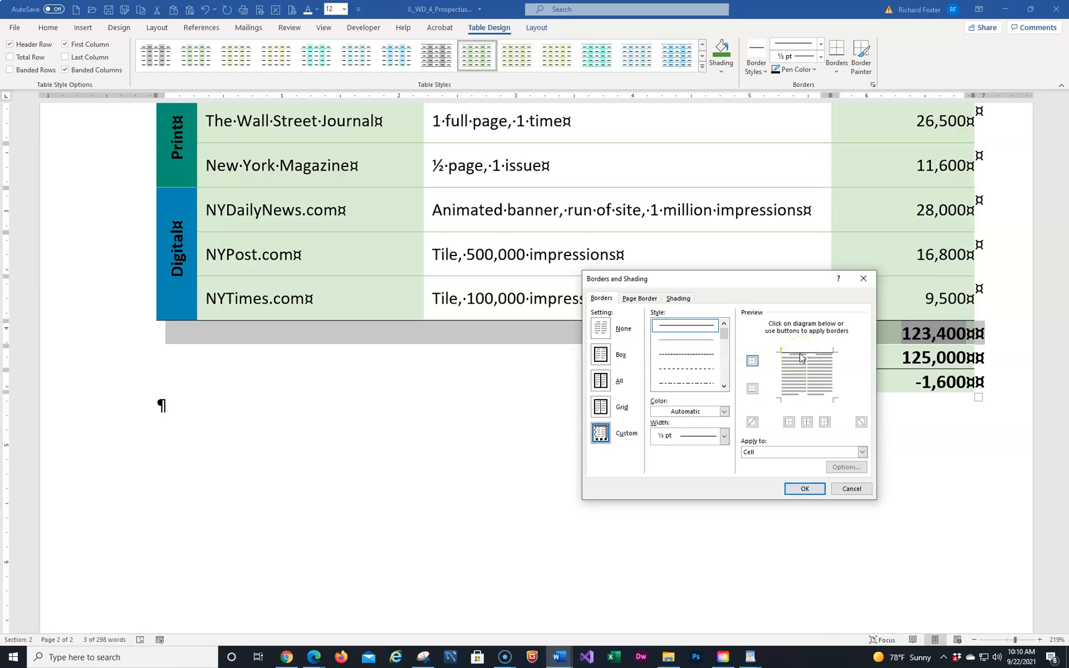
click(710, 412)
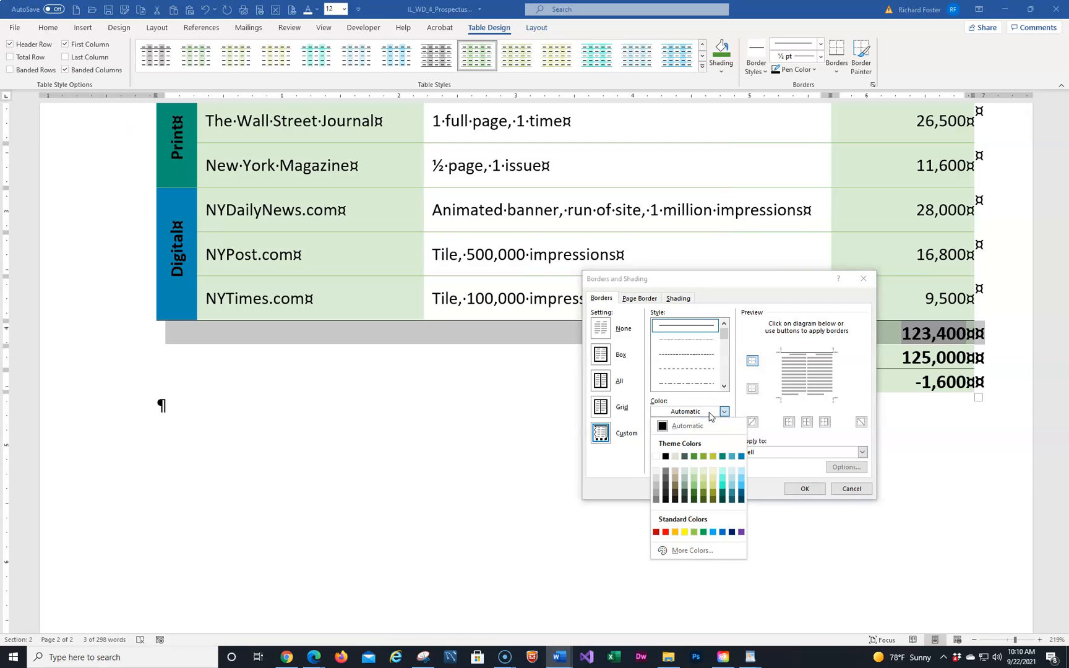
click(694, 457)
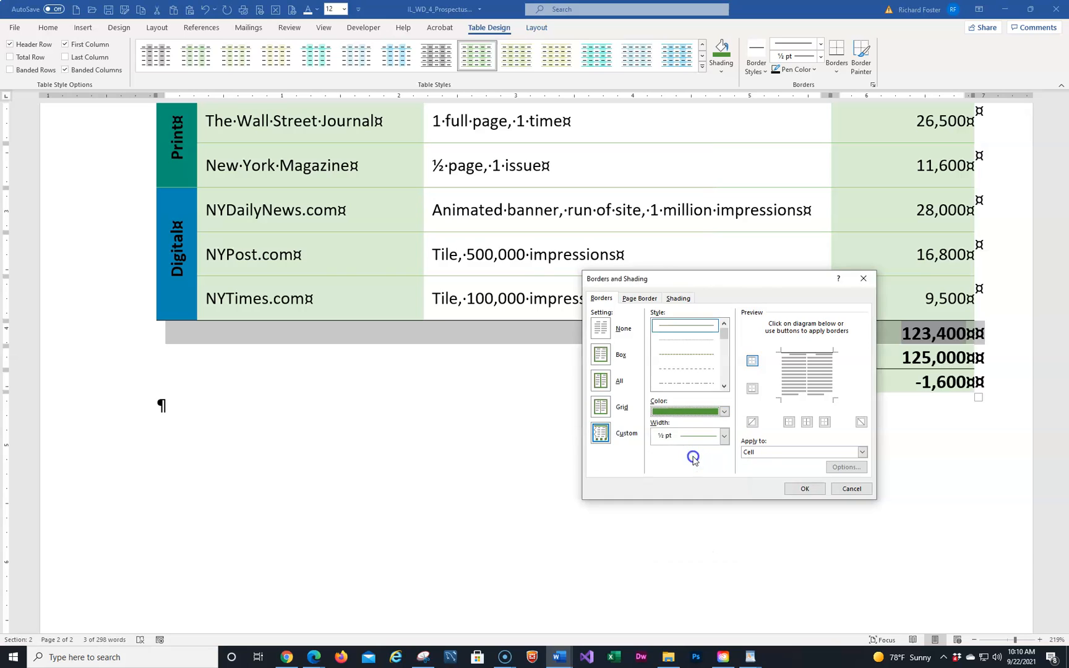
click(796, 380)
click(798, 353)
click(799, 353)
click(809, 358)
click(801, 490)
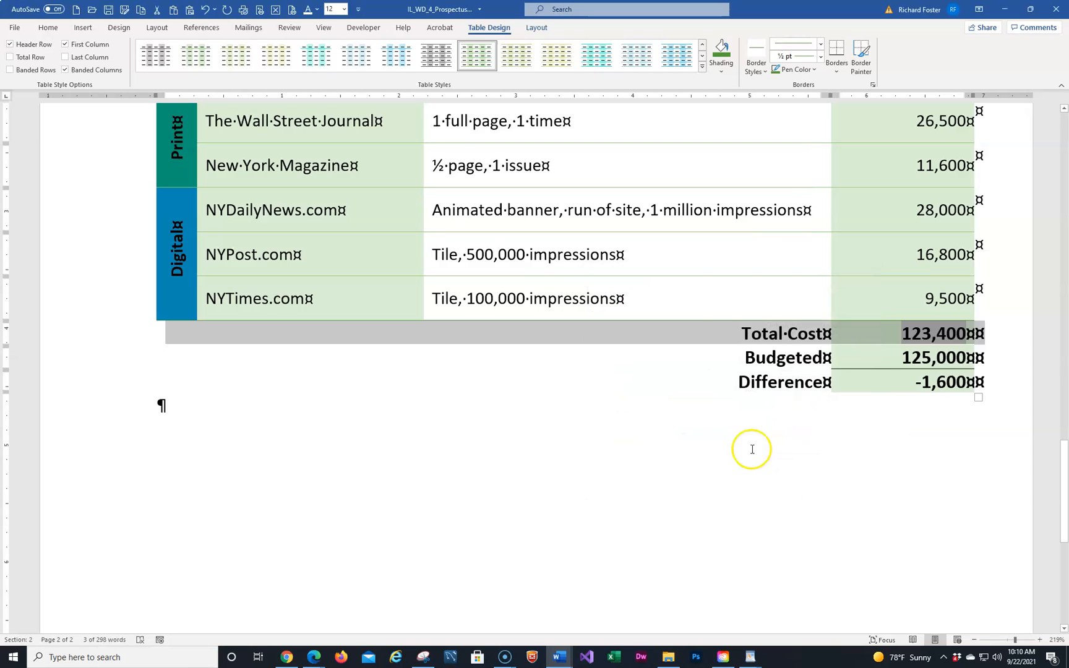
click(710, 299)
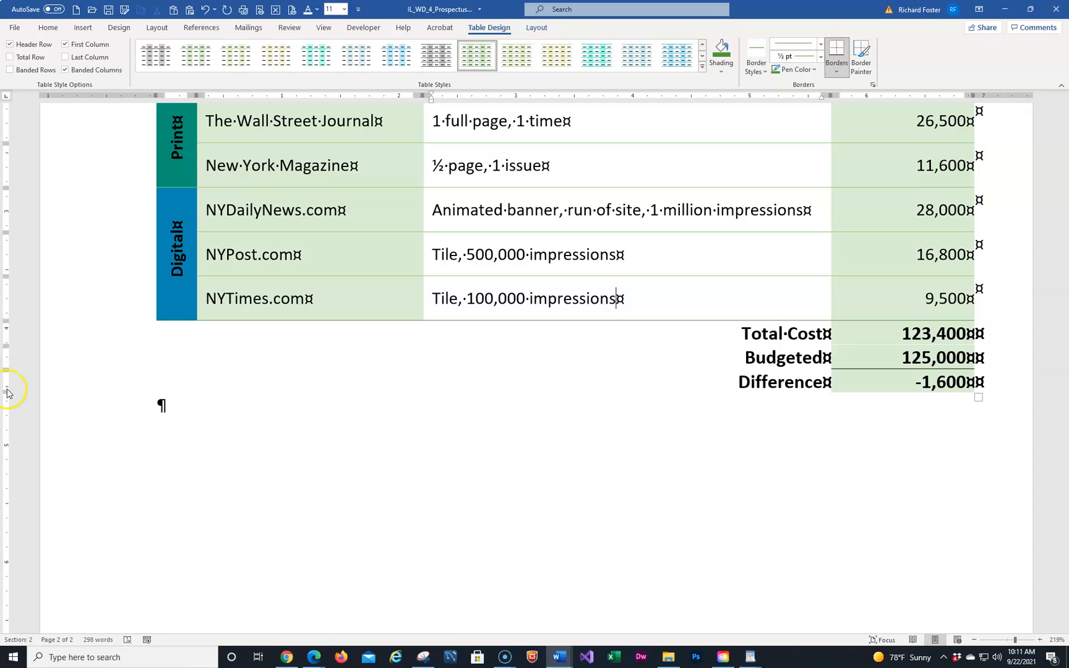
scroll(545, 380, up, 5)
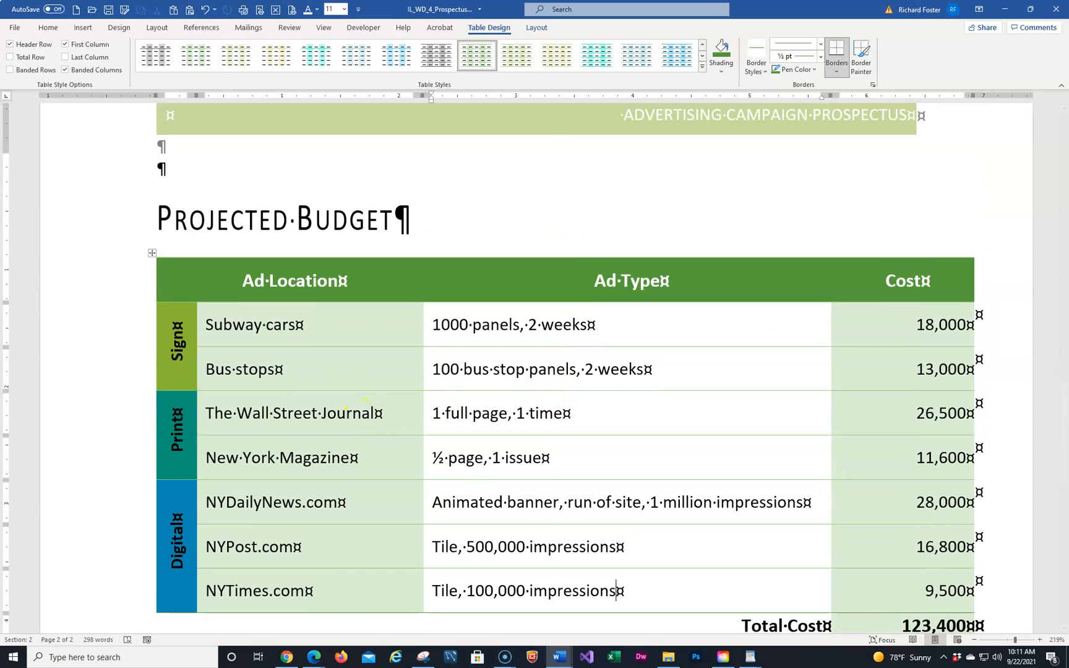
drag(2, 127, 482, 105)
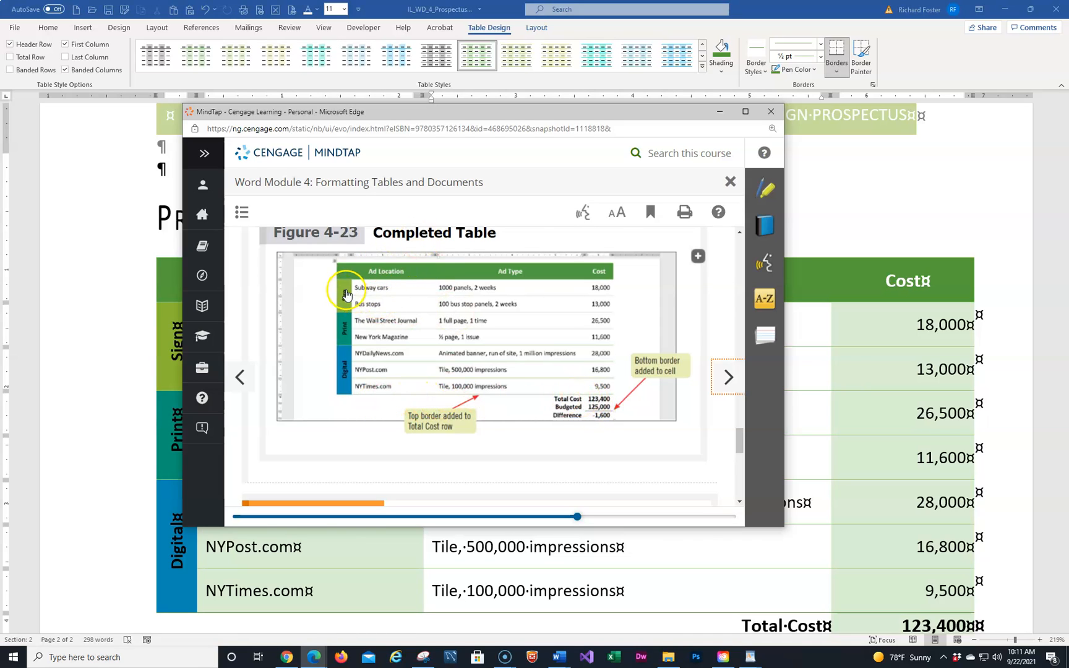
drag(452, 119, 0, 260)
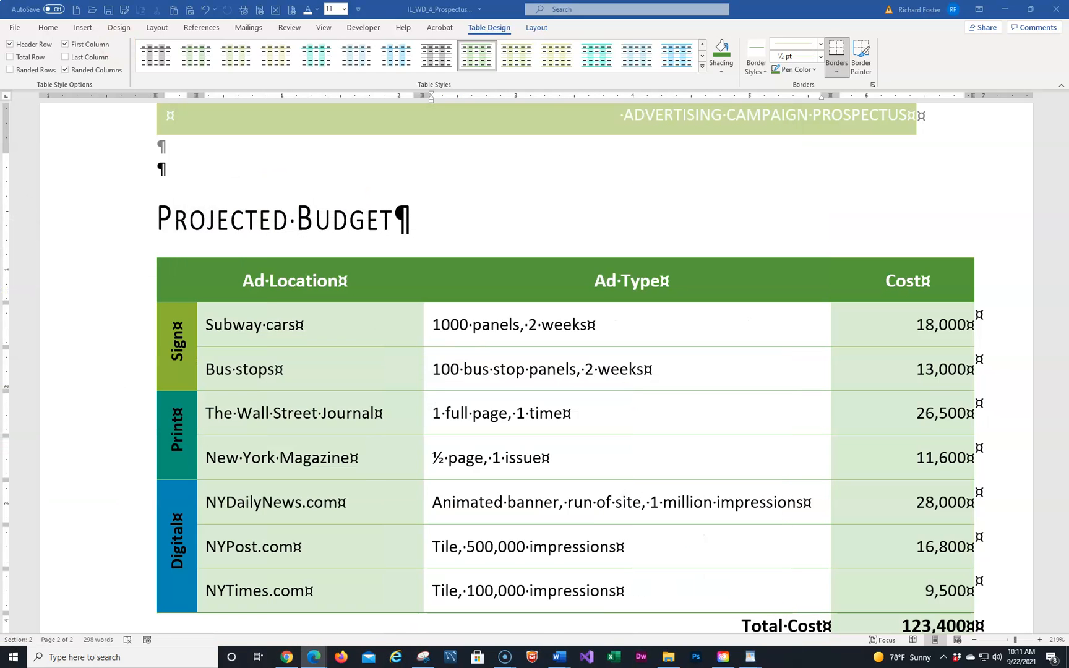
Save the prospectus and switch to Multiple Pages view to see both pages
click(109, 8)
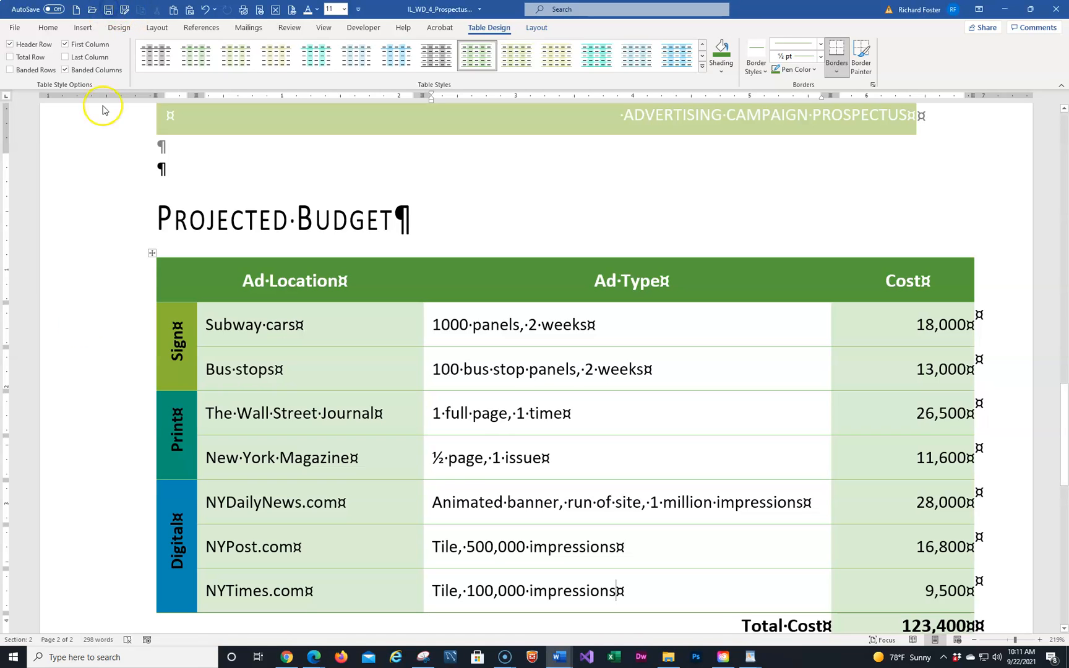
click(20, 648)
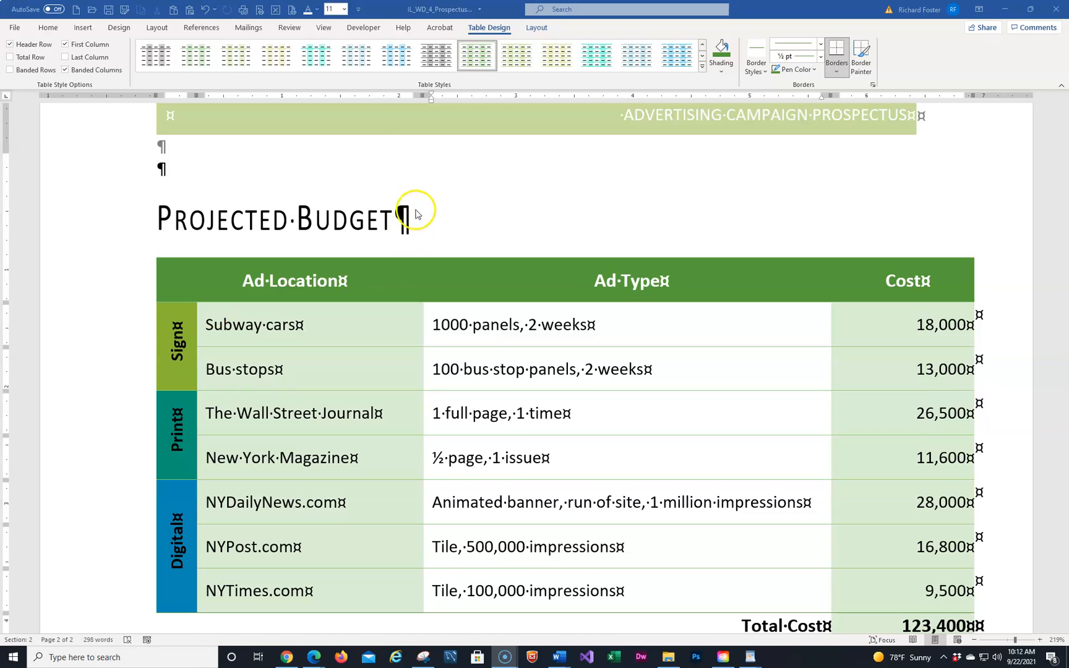
click(323, 28)
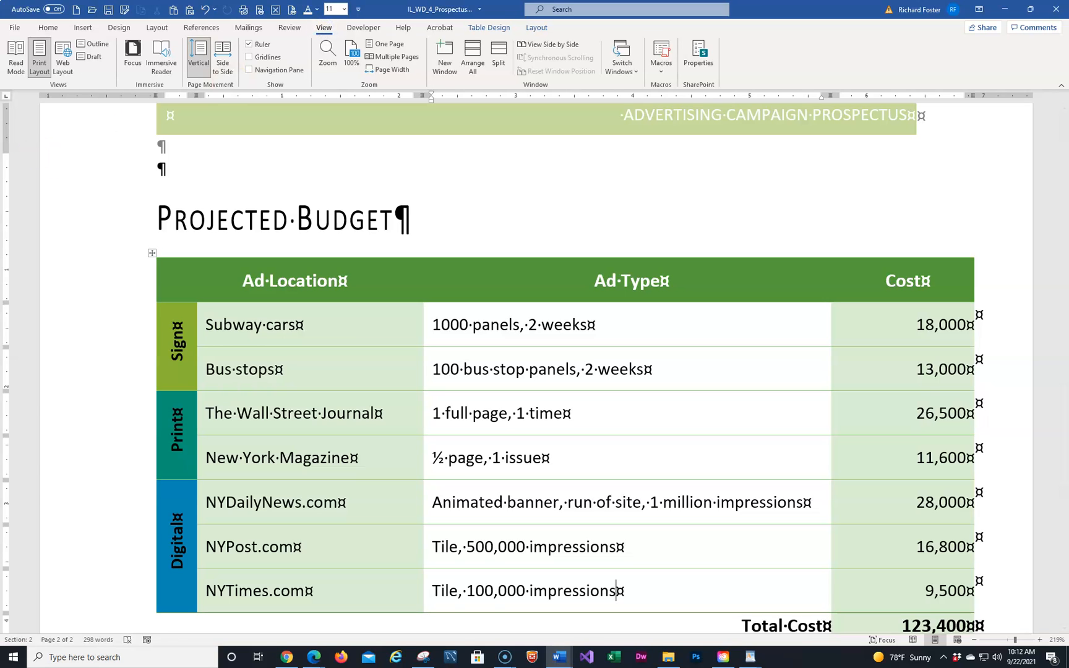
click(392, 57)
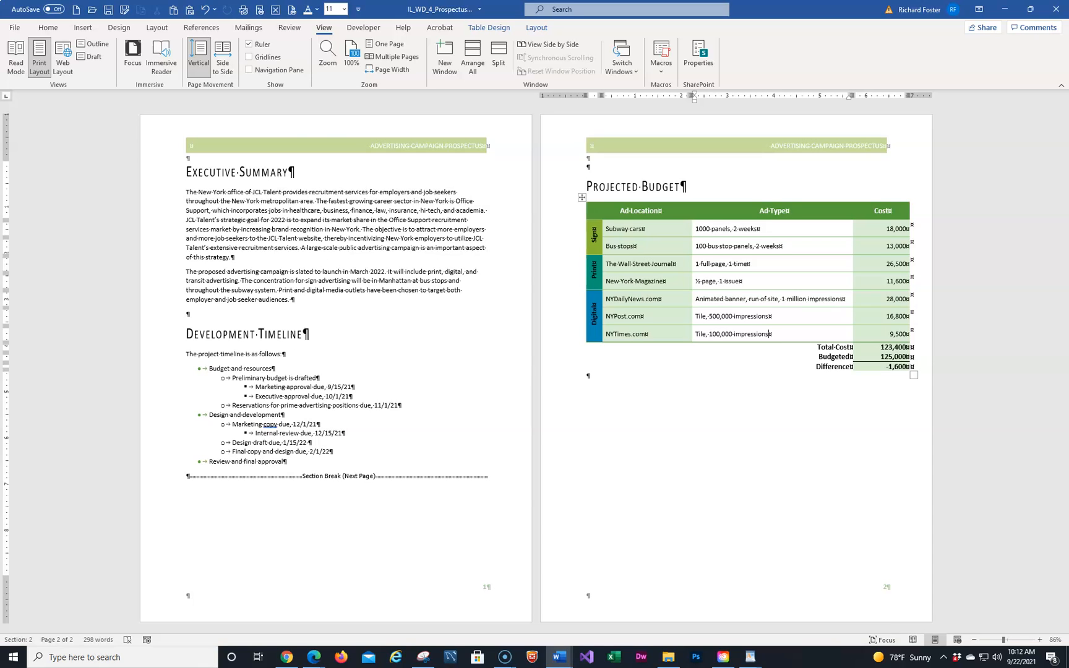
click(78, 29)
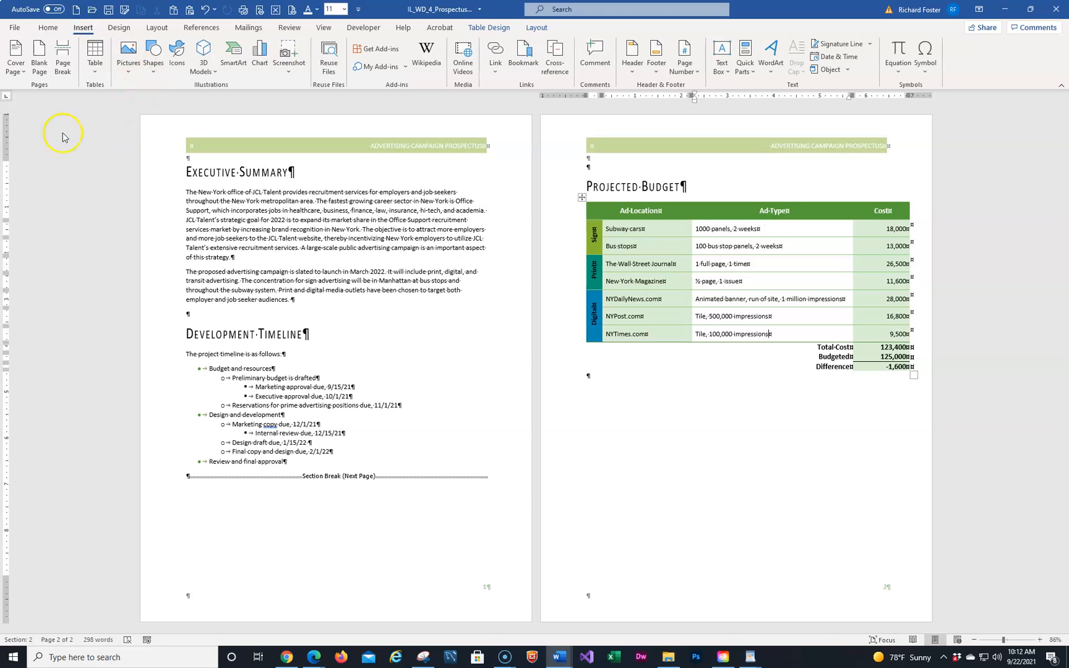
Choose the Semaphore design from the Cover Page gallery
click(22, 75)
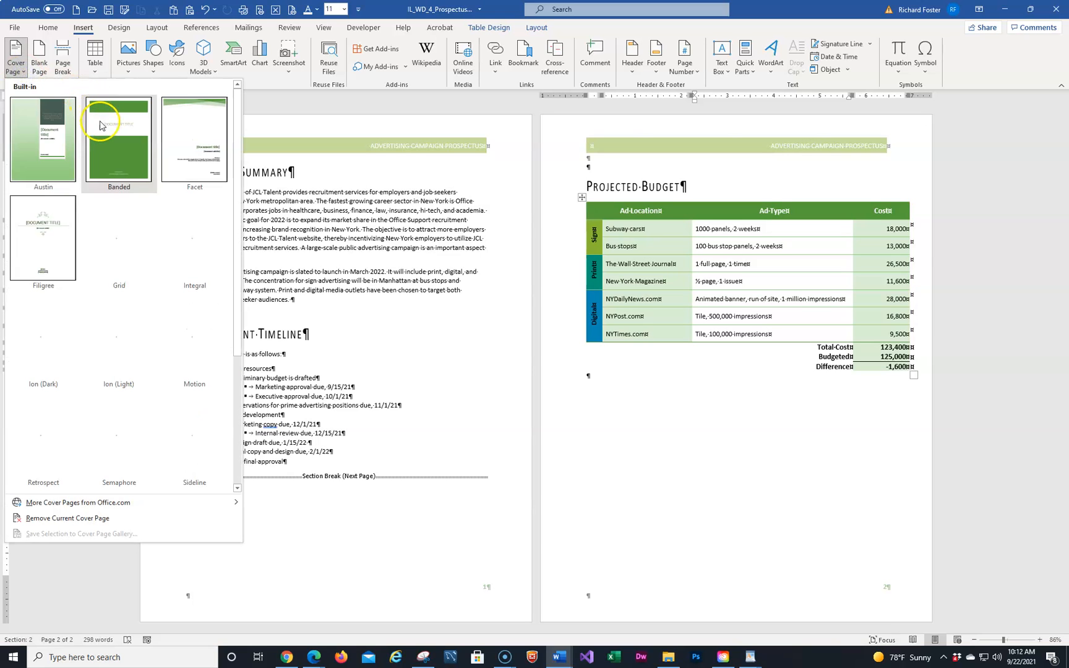
scroll(167, 260, down, 3)
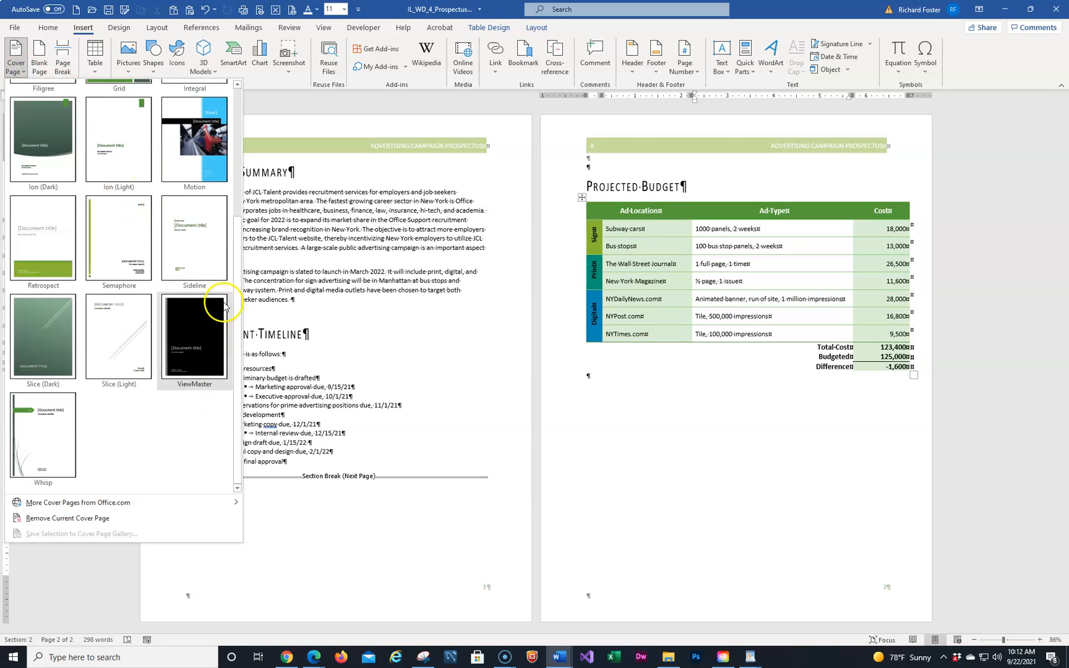
click(115, 249)
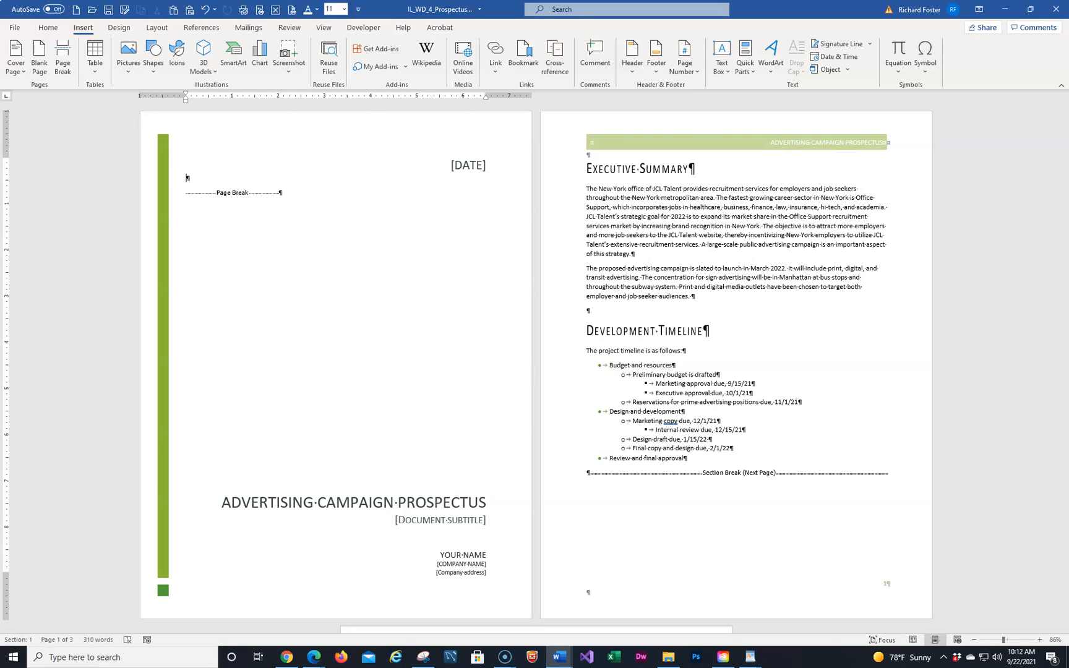
Pick September 22 in the cover page's Publish Date calendar
click(468, 171)
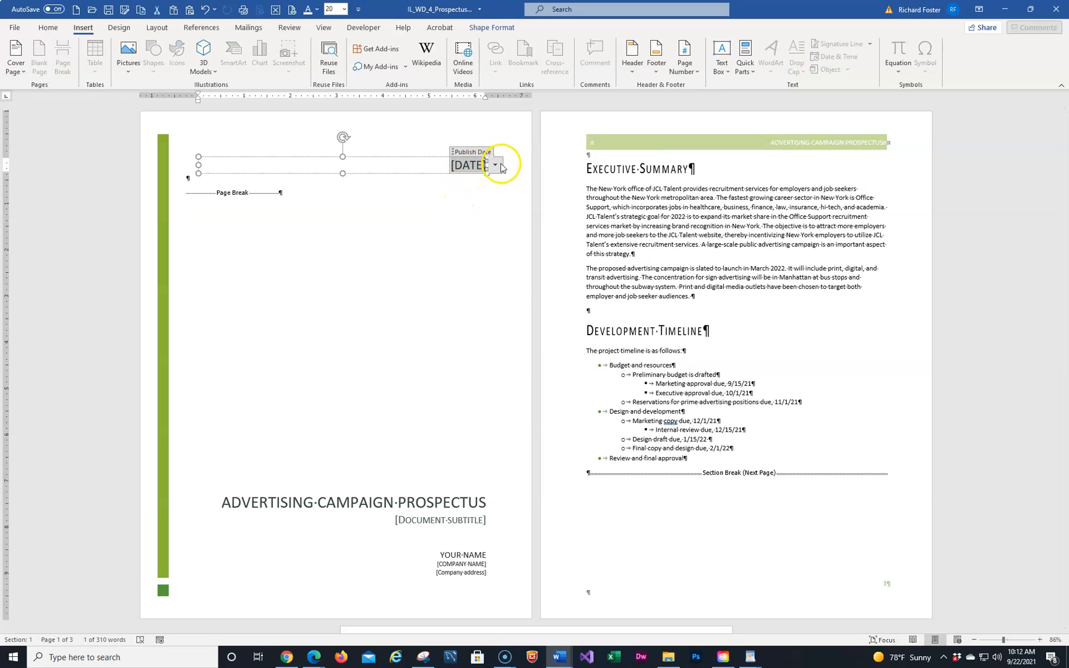
click(496, 166)
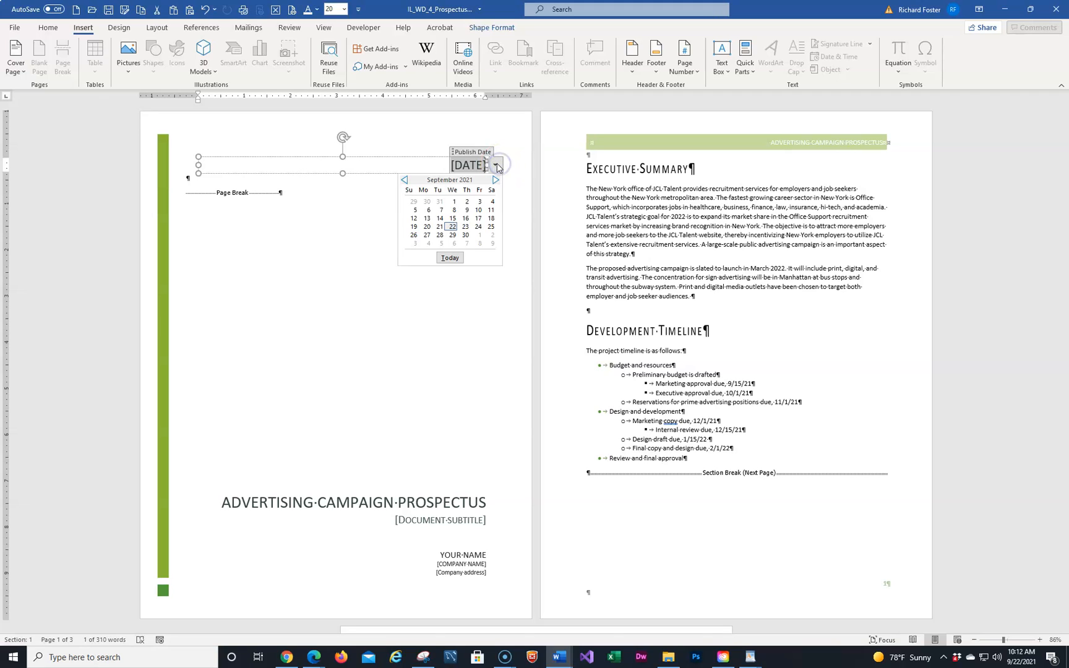
click(451, 227)
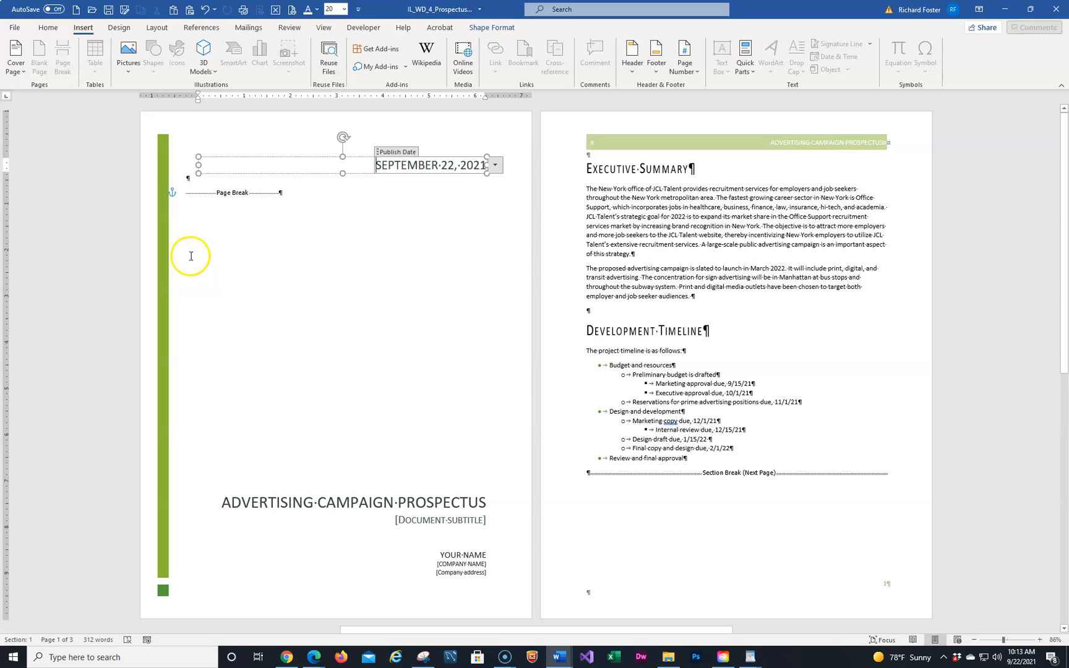
Zoom to Page Width and confirm the publish date reads September 22, 2021
click(324, 27)
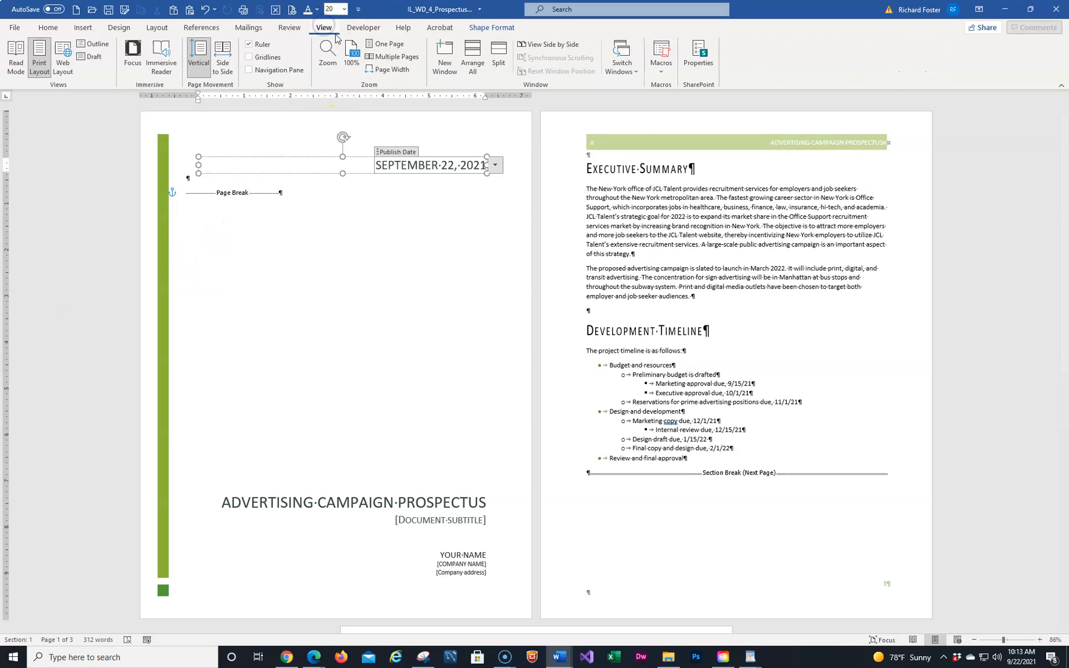
click(395, 71)
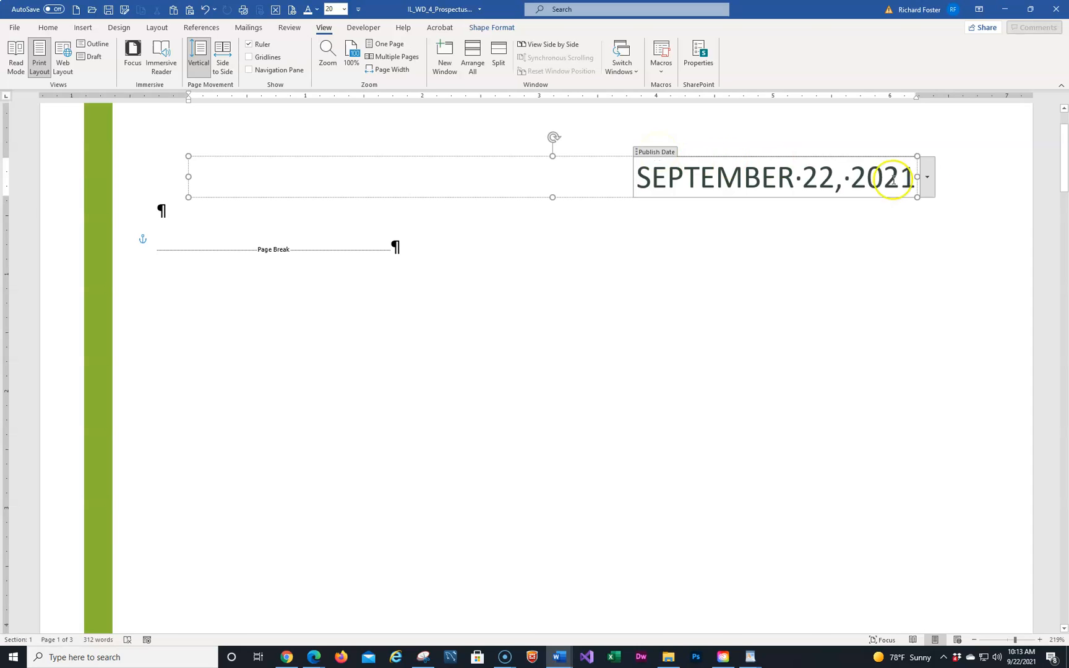
click(930, 183)
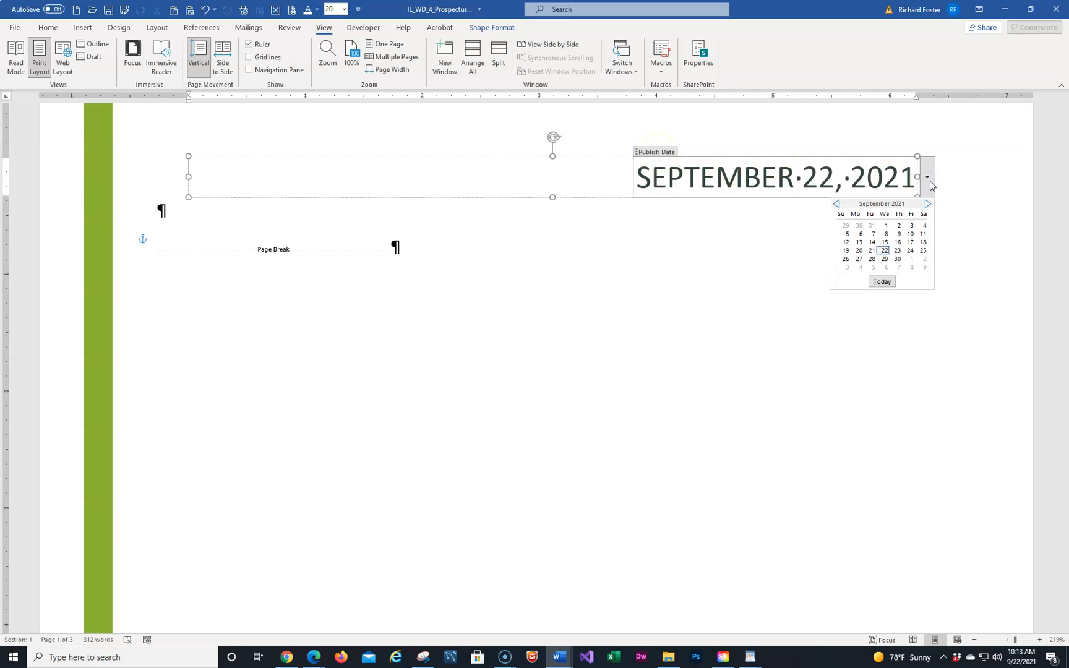
click(883, 282)
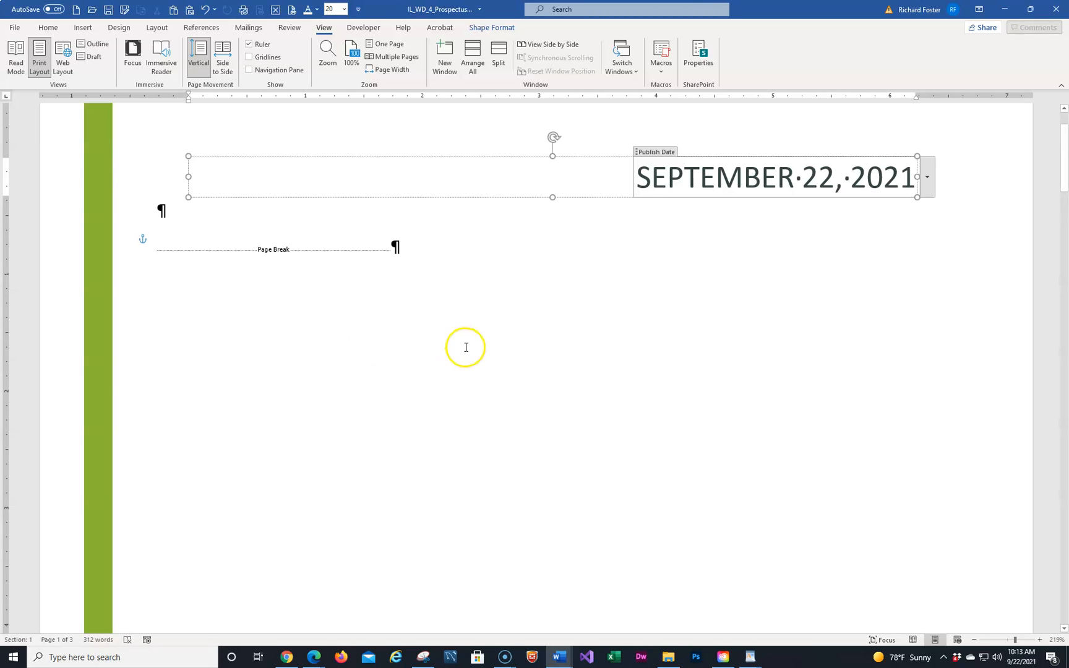
scroll(461, 348, up, 3)
scroll(443, 362, down, 10)
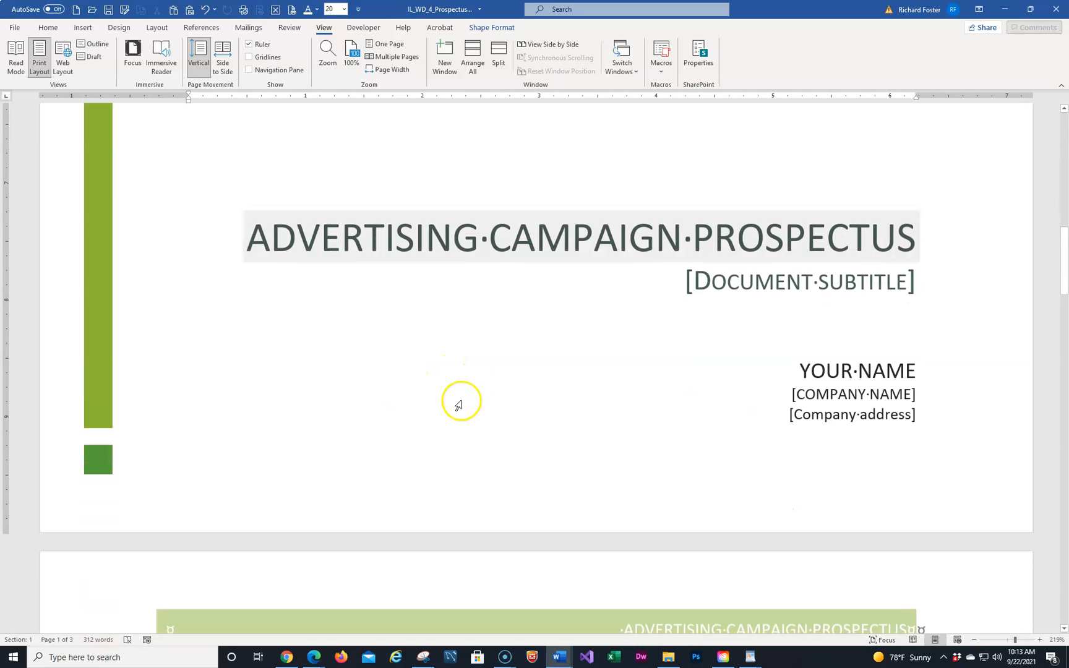
Enter 'JCL Talent, New York' in the document subtitle placeholder
click(744, 283)
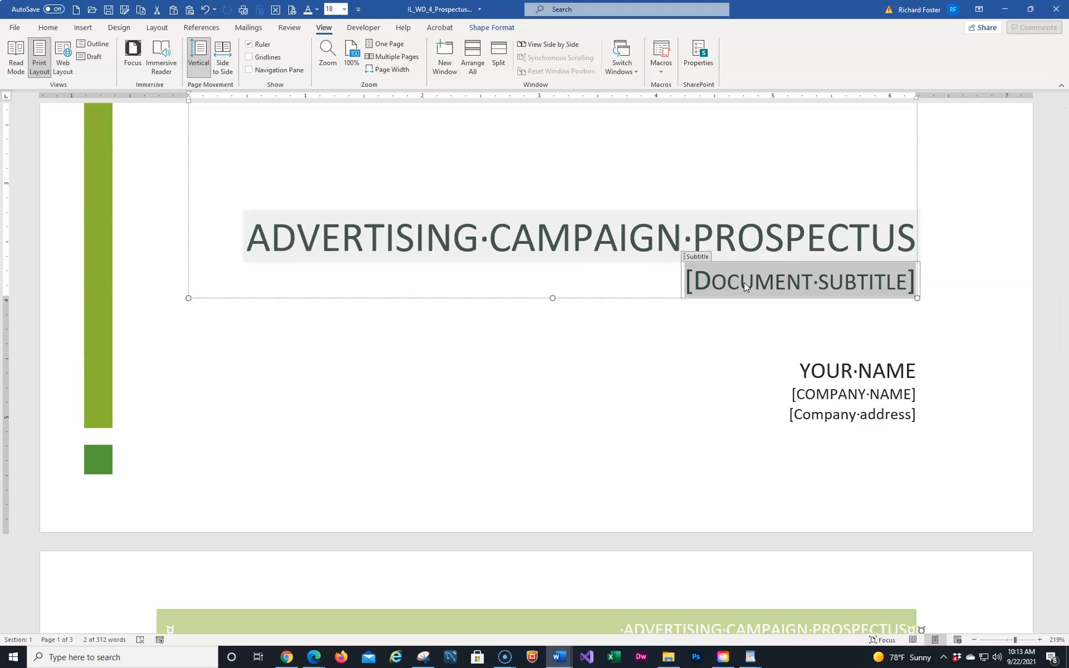
text(JCL)
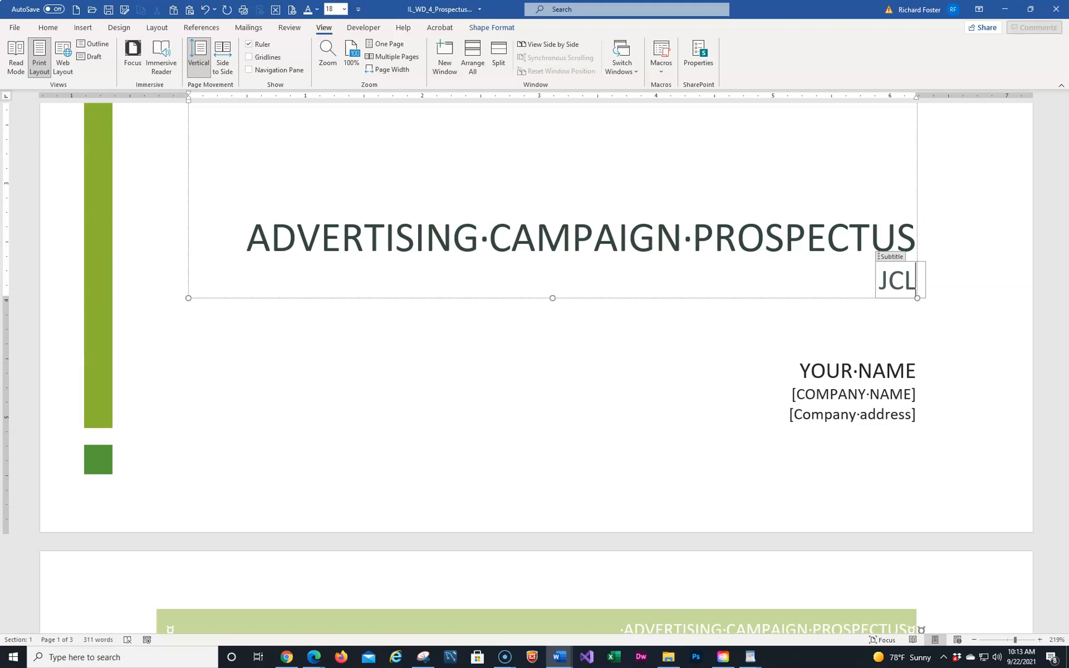
text( Tal)
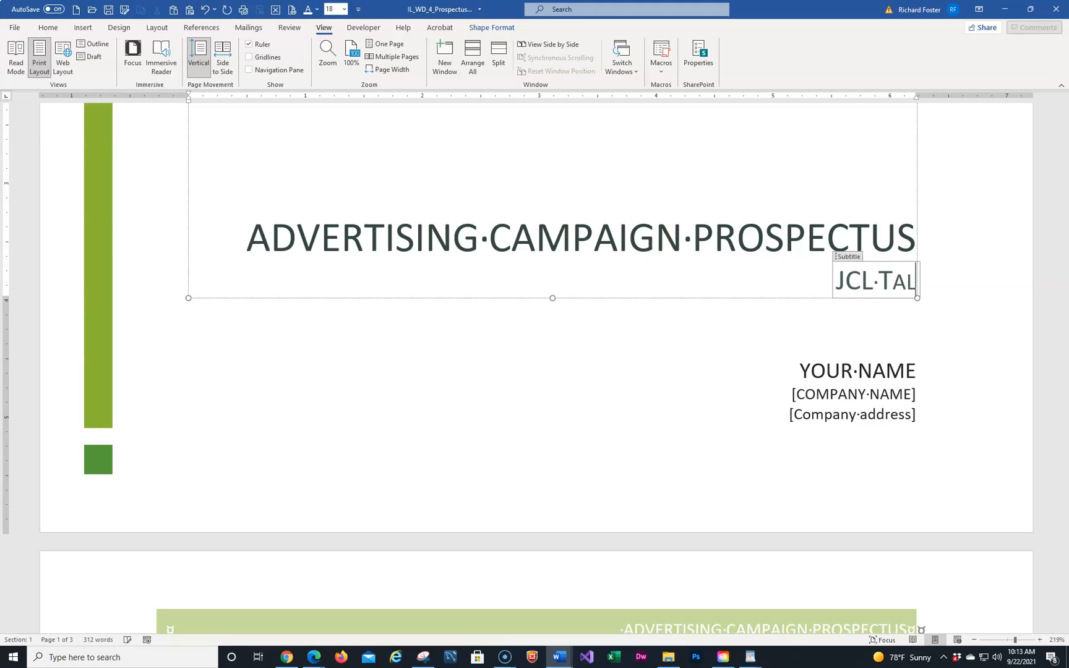
text(ent, N)
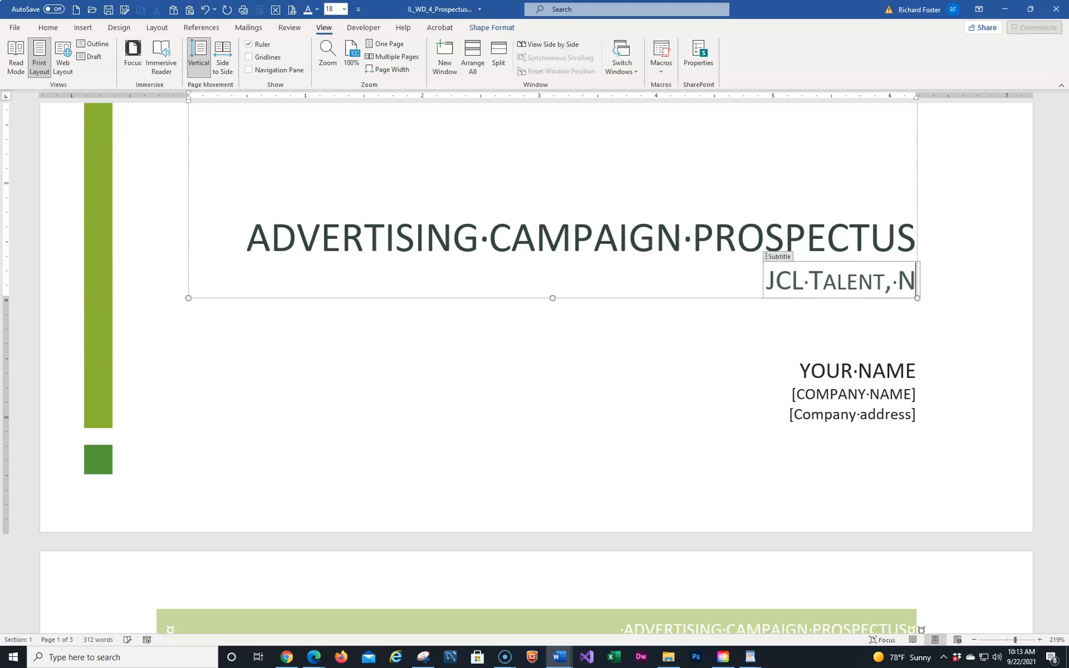
text(ew Yor)
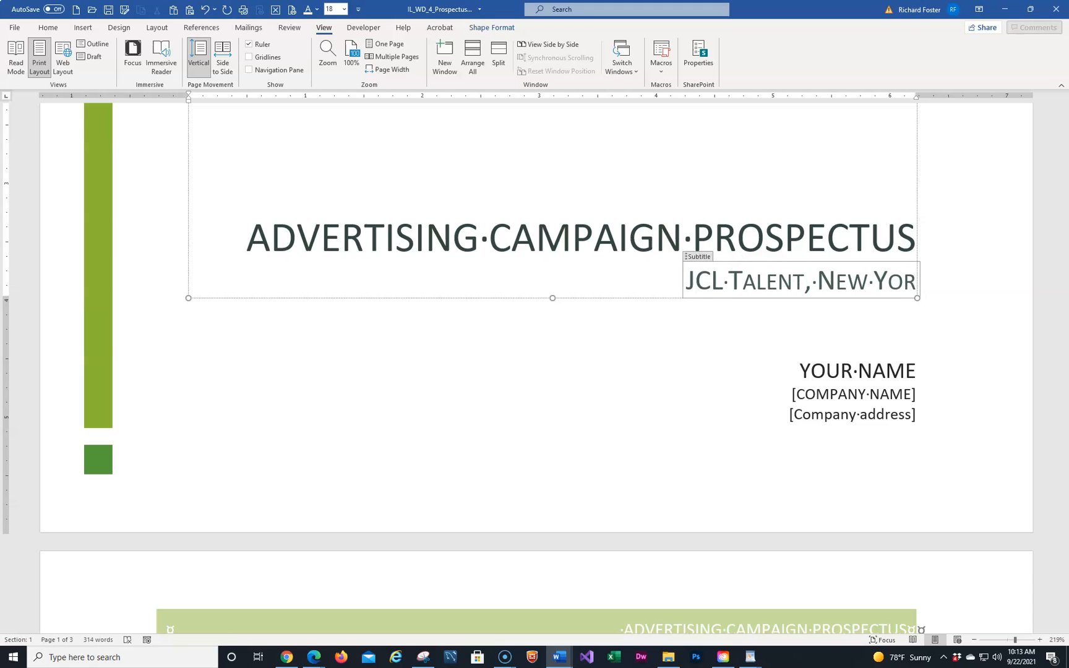
text(k)
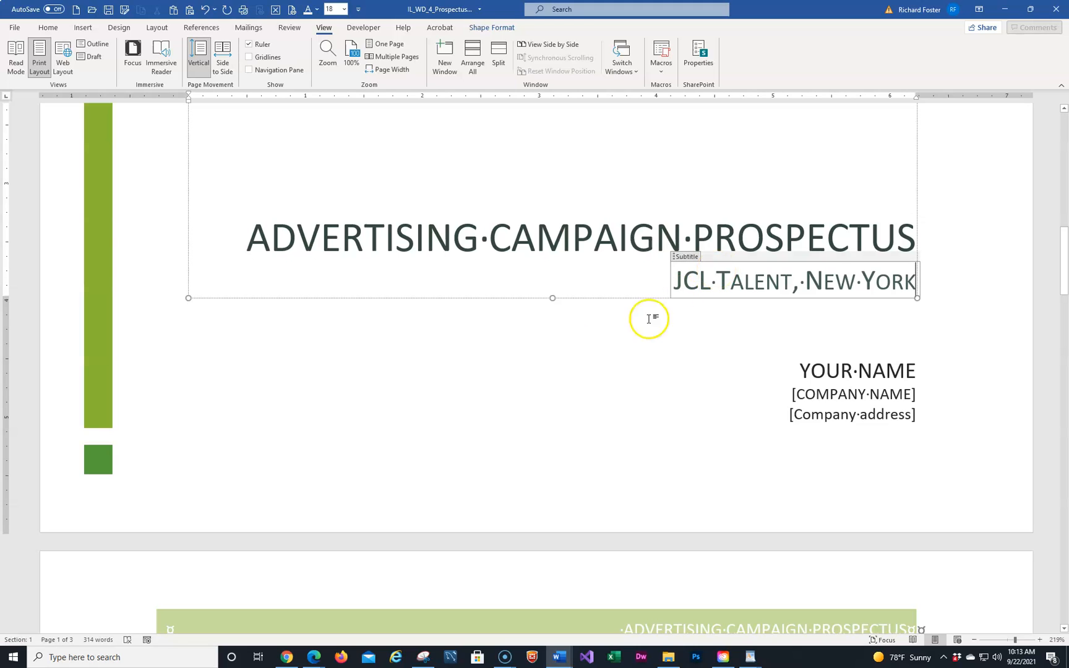
Remove the [COMPANY NAME] and [Company address] content controls from the cover page
click(828, 395)
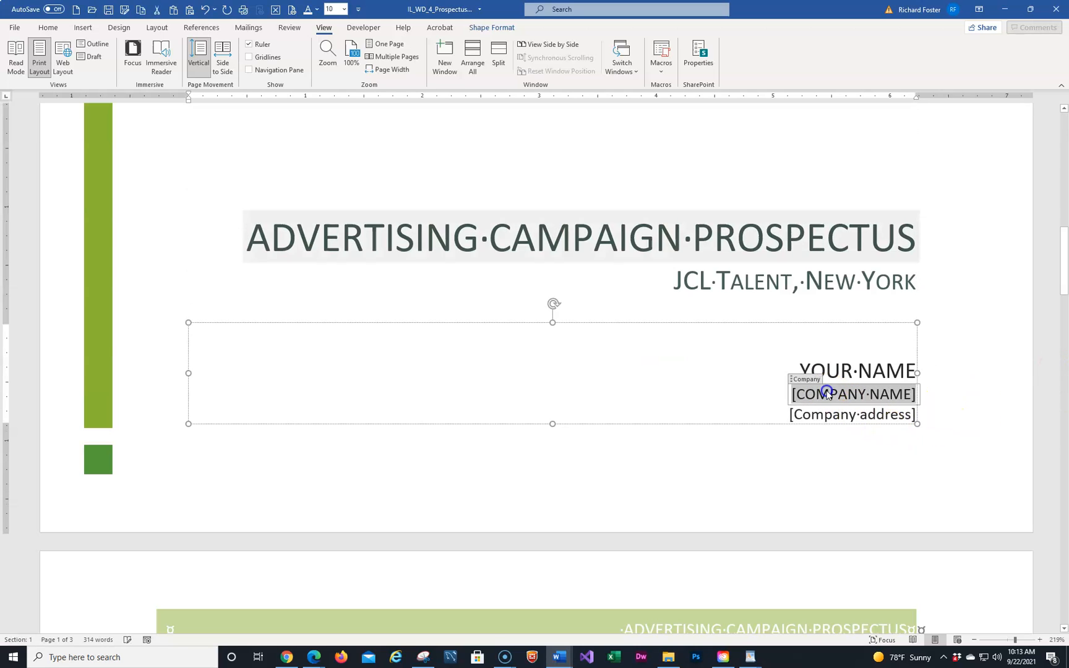
right_click(828, 395)
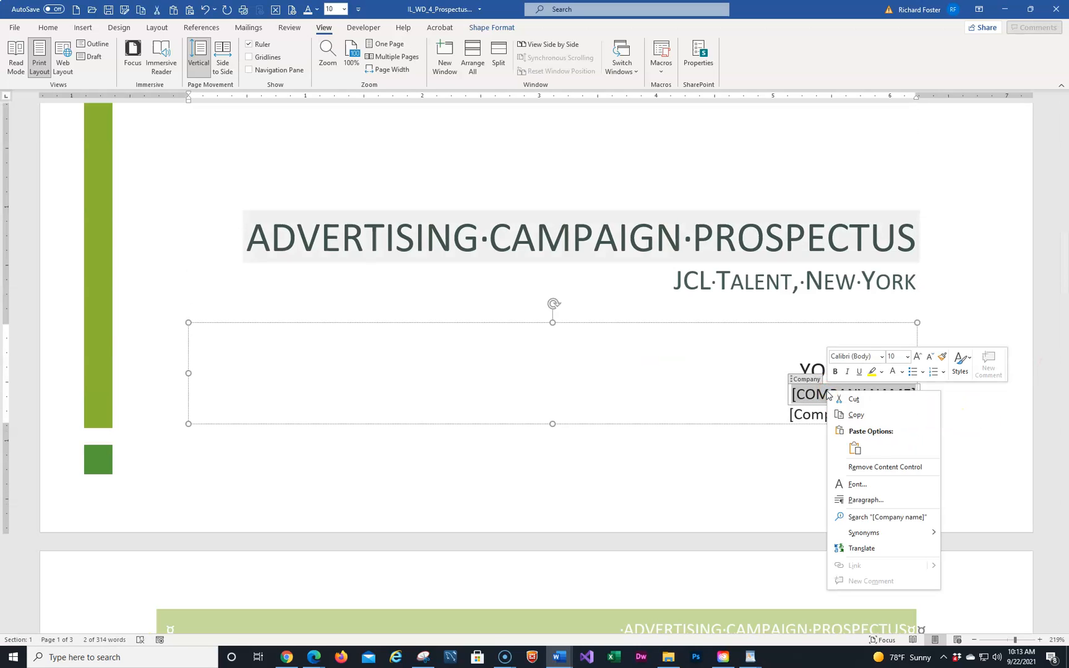
click(866, 468)
click(834, 415)
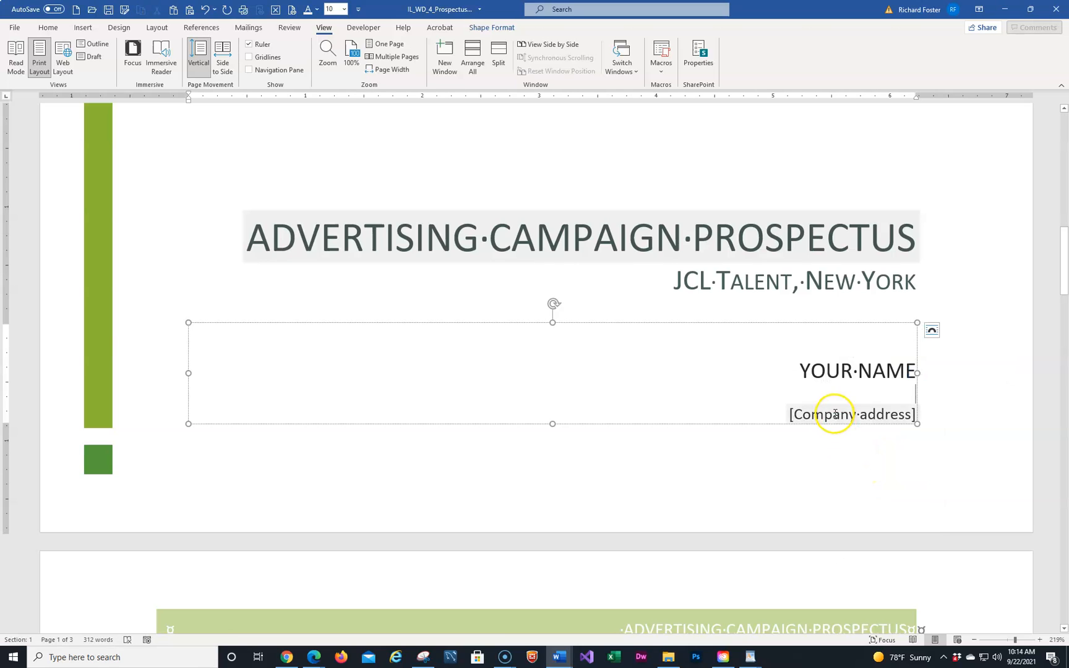
right_click(834, 416)
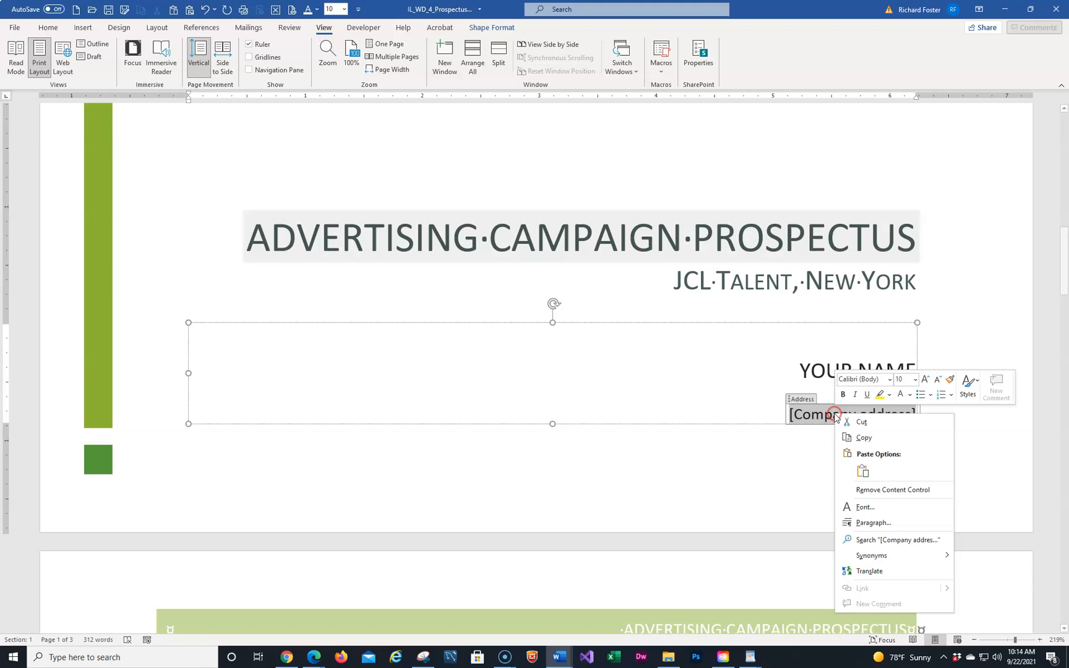
click(864, 490)
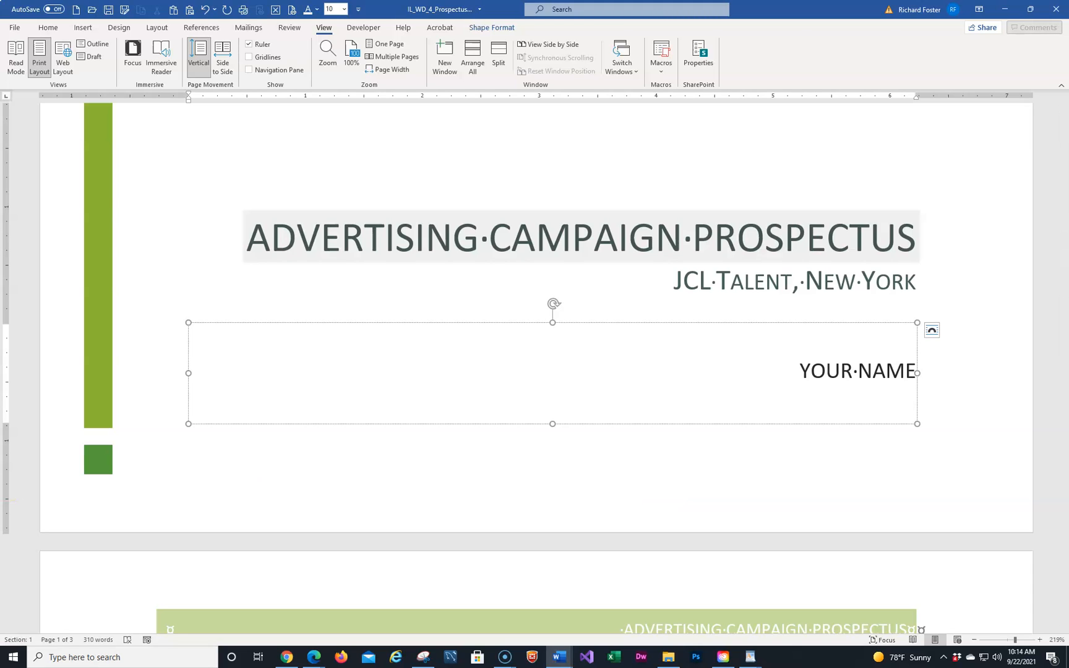
click(872, 369)
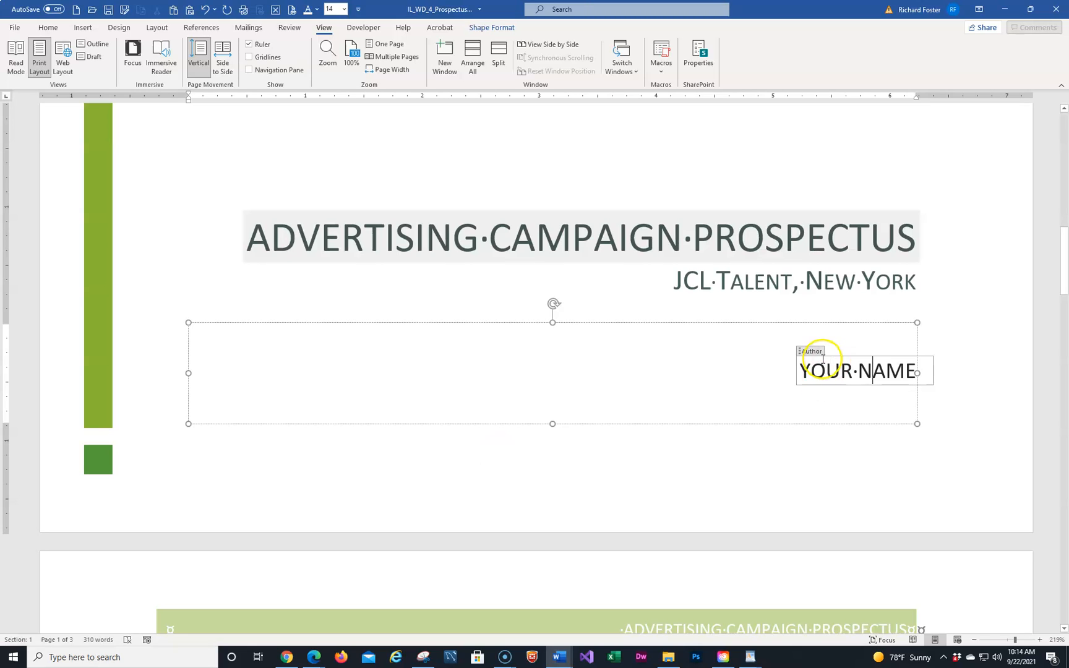
Replace the YOUR NAME placeholder in the author field with the author's full name
drag(801, 368, 917, 374)
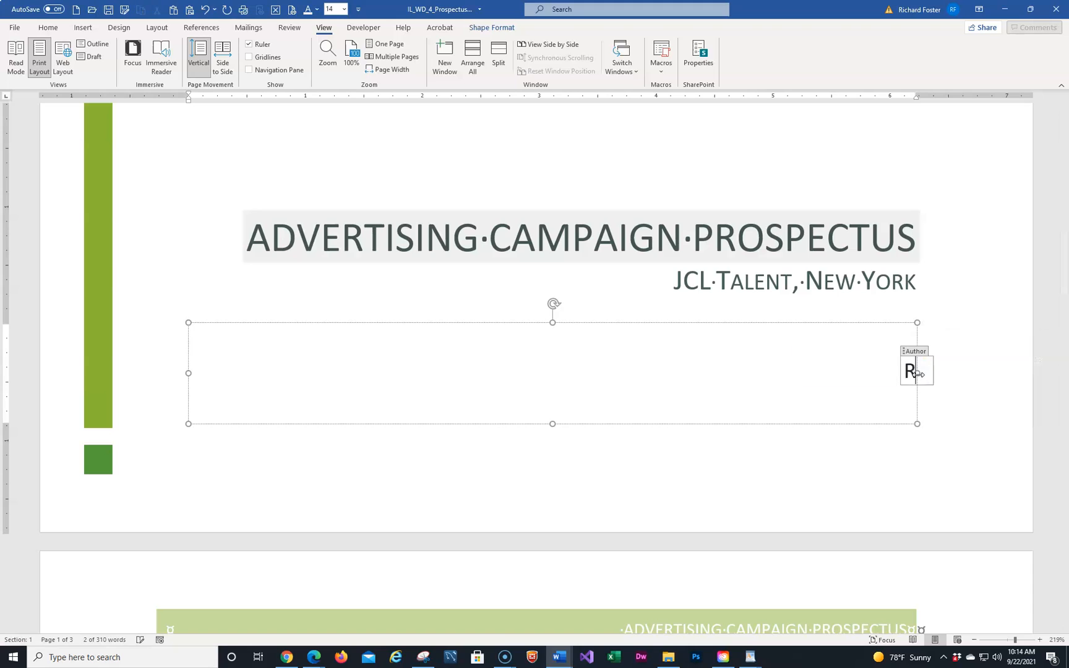
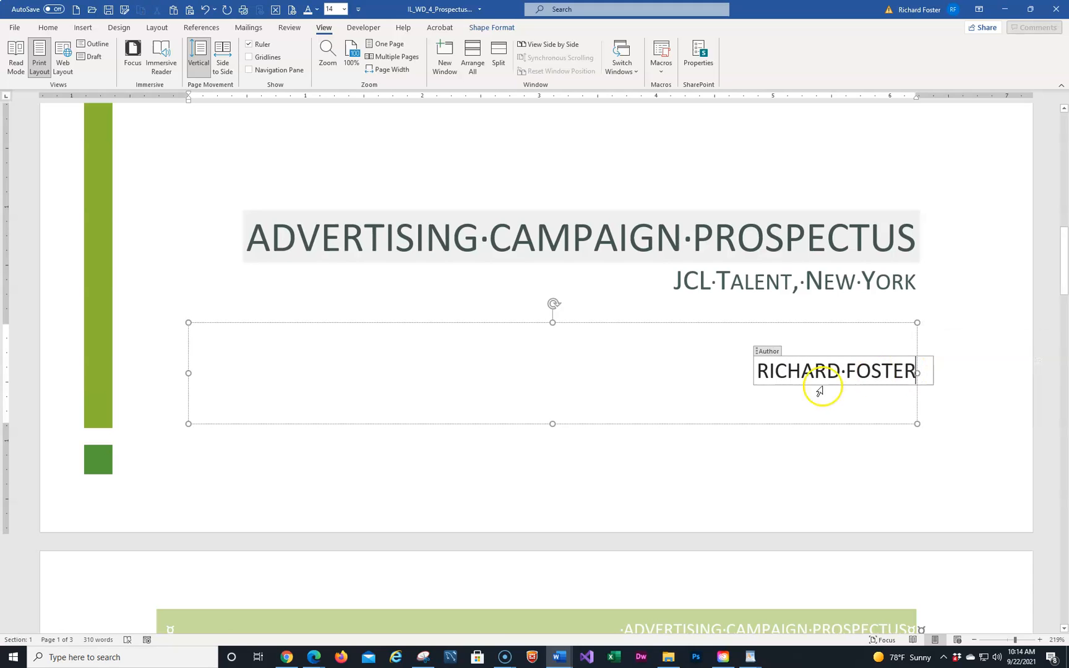
triple_click(678, 367)
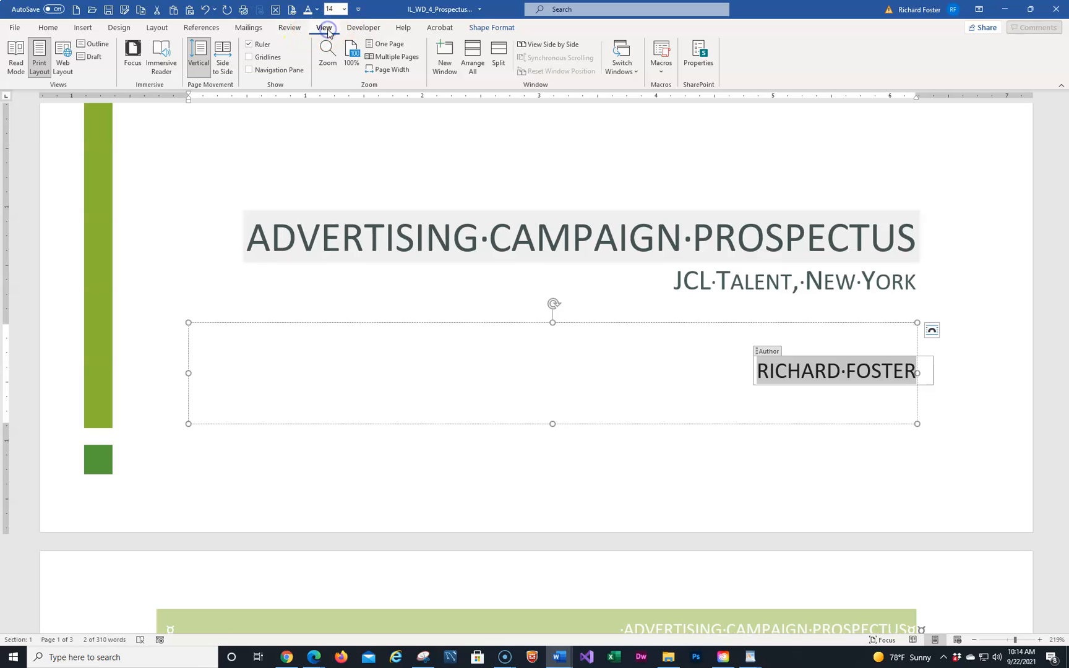
Switch to Multiple Pages view and deselect the author box to review the cover
click(395, 58)
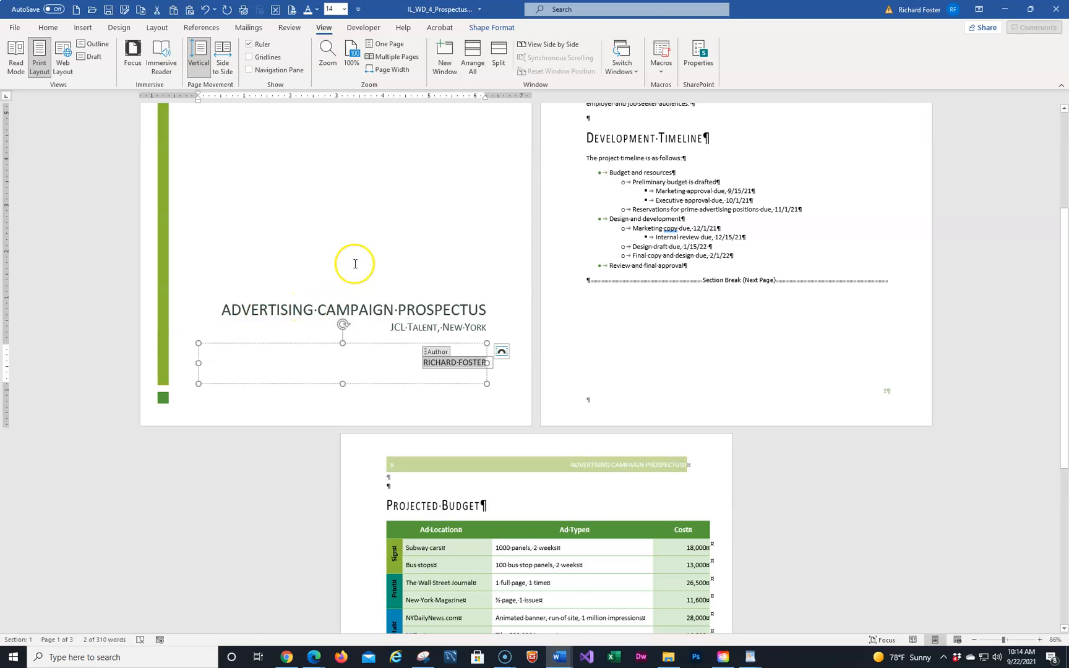
scroll(351, 247, down, 3)
scroll(369, 283, up, 9)
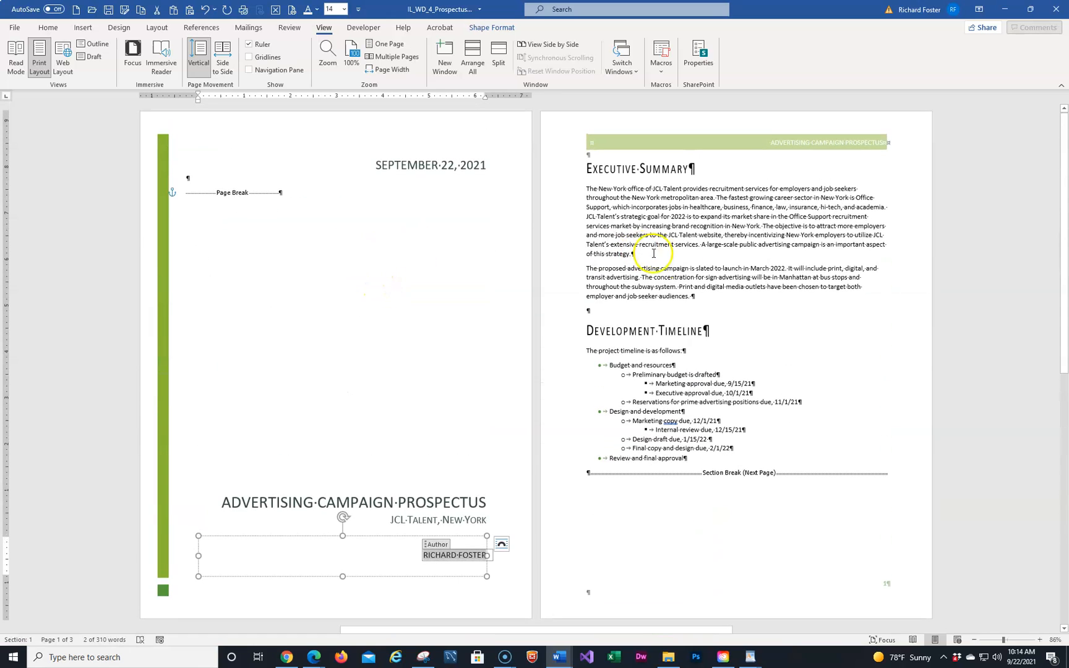
click(730, 289)
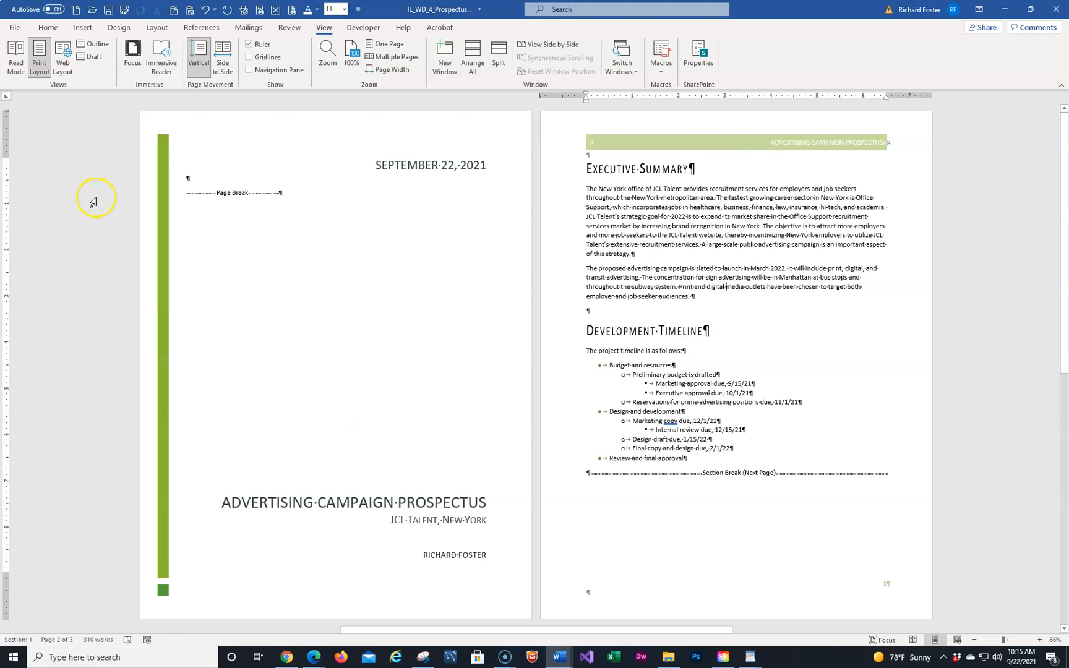
Apply the CONFIDENTIAL 1 watermark from the Design tab and save the document
click(121, 30)
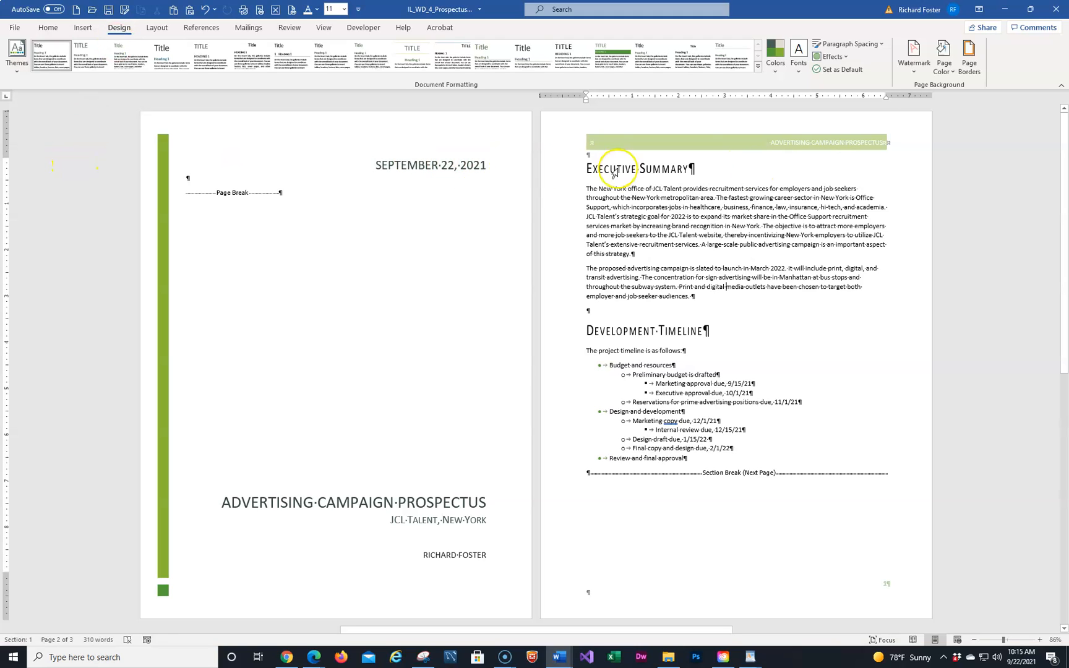
click(919, 69)
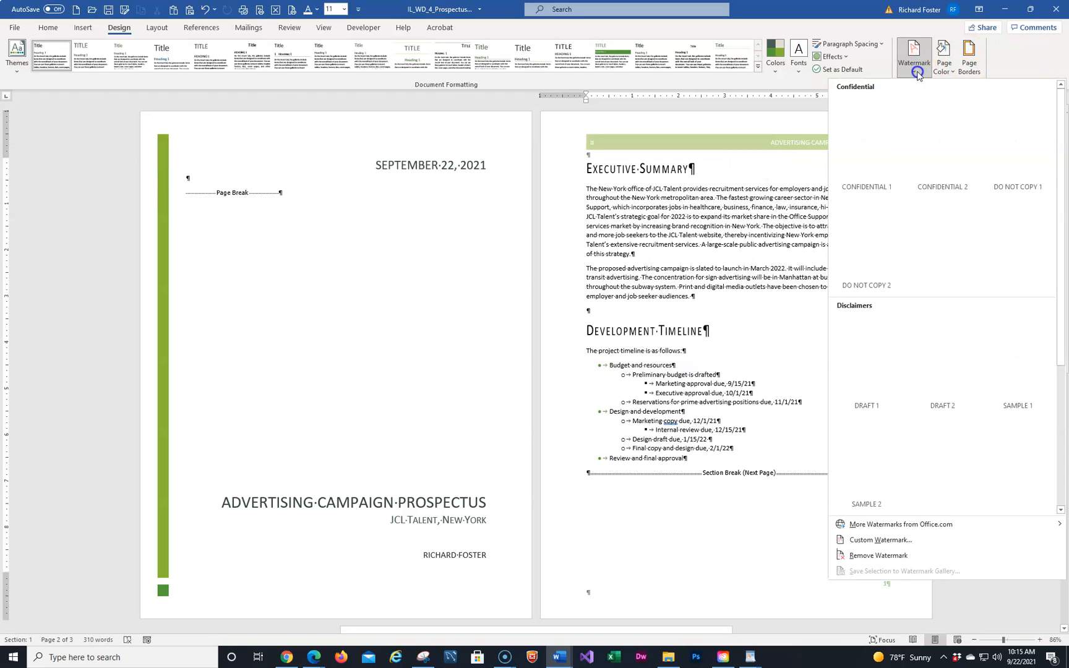
click(866, 150)
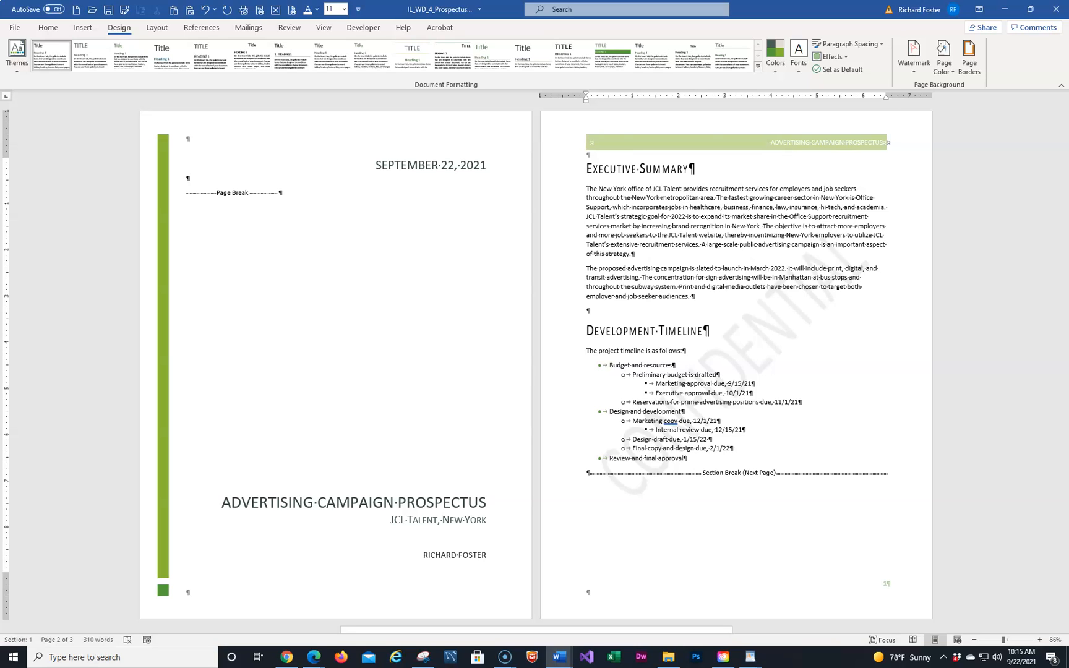
click(106, 10)
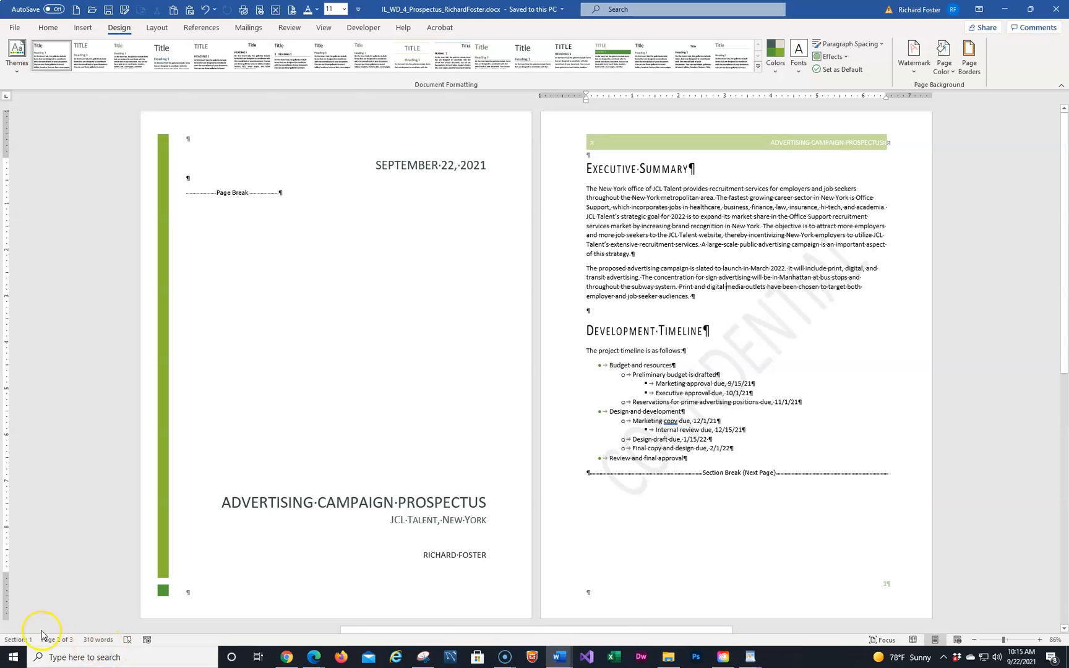